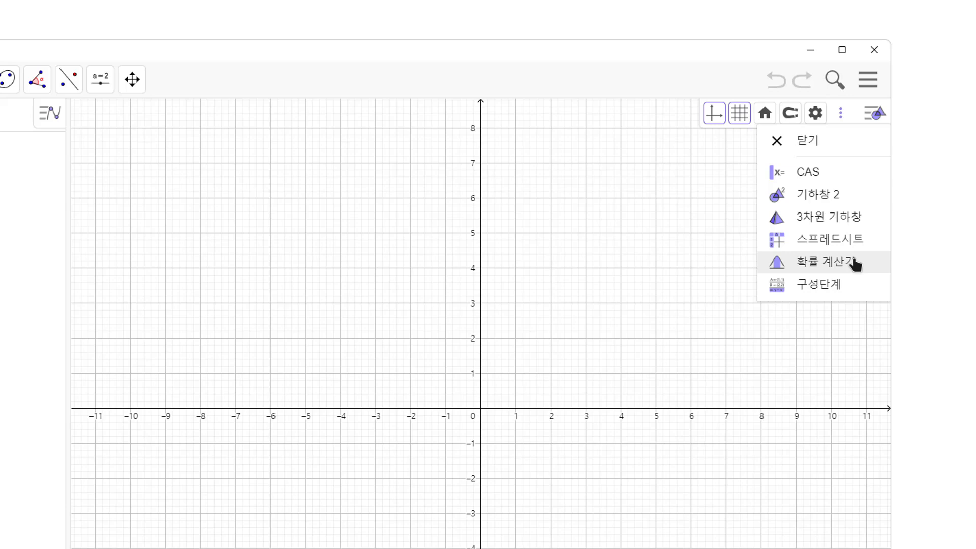
# Open the probability calculator and compare its normal distribution with the reference bell curve on the presentation slide
pyautogui.click(855, 263)
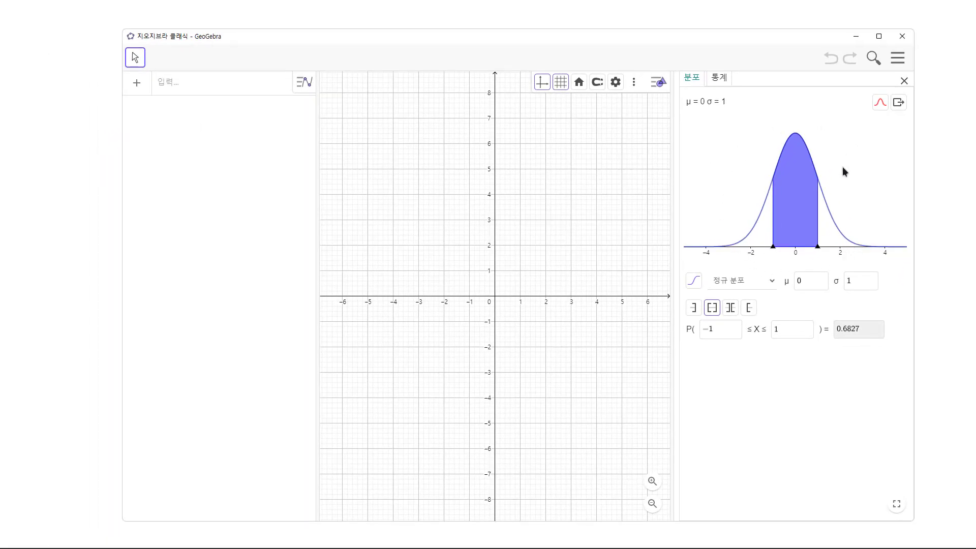
pyautogui.hotkey('alt', 'Tab')
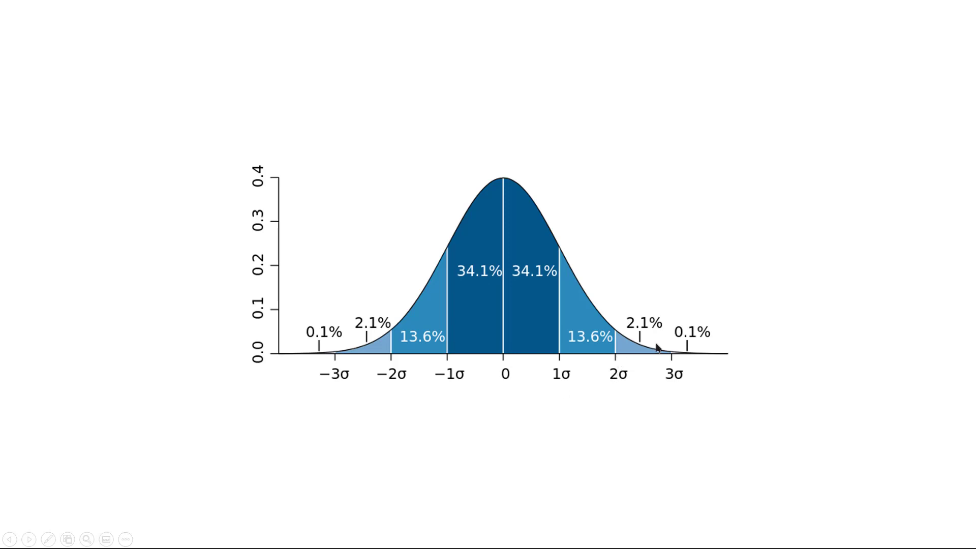
pyautogui.click(664, 198)
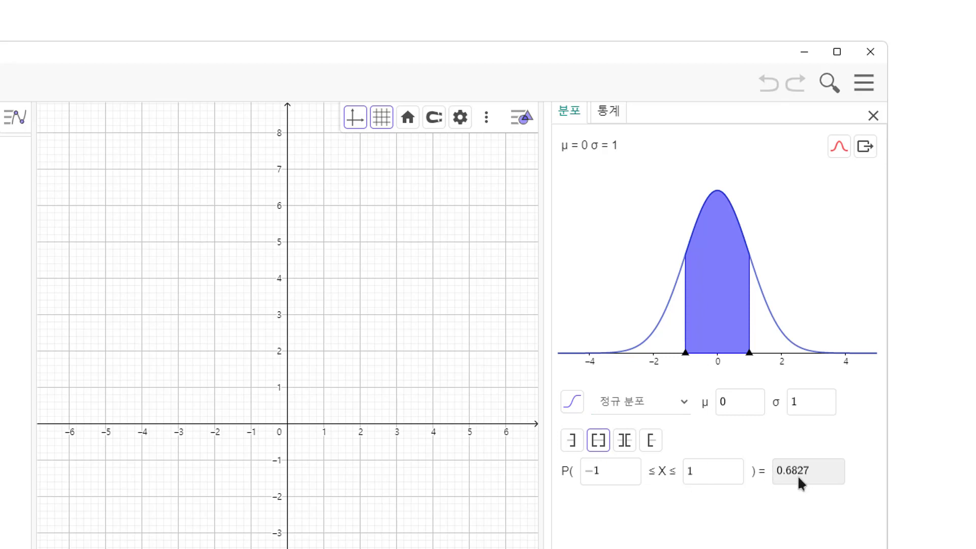
pyautogui.hotkey('alt', 'Tab')
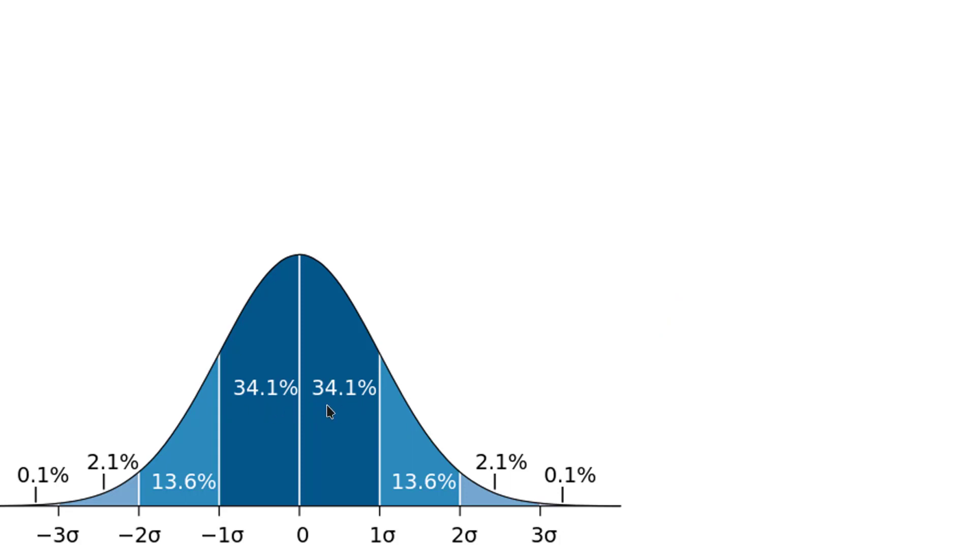
pyautogui.hotkey('alt', 'Tab')
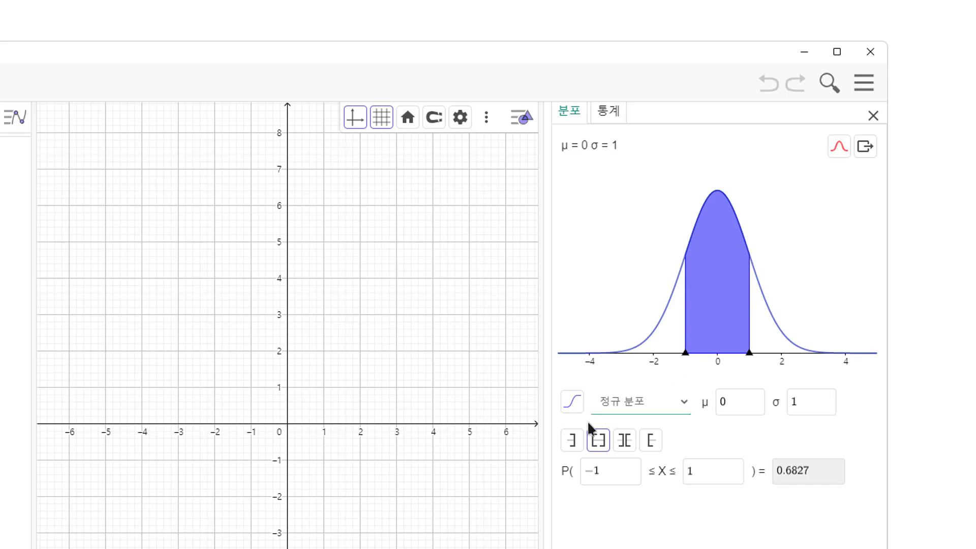
# Try the left-tail, two-tailed and right-tail probability modes, and return to the interval mode
pyautogui.click(572, 440)
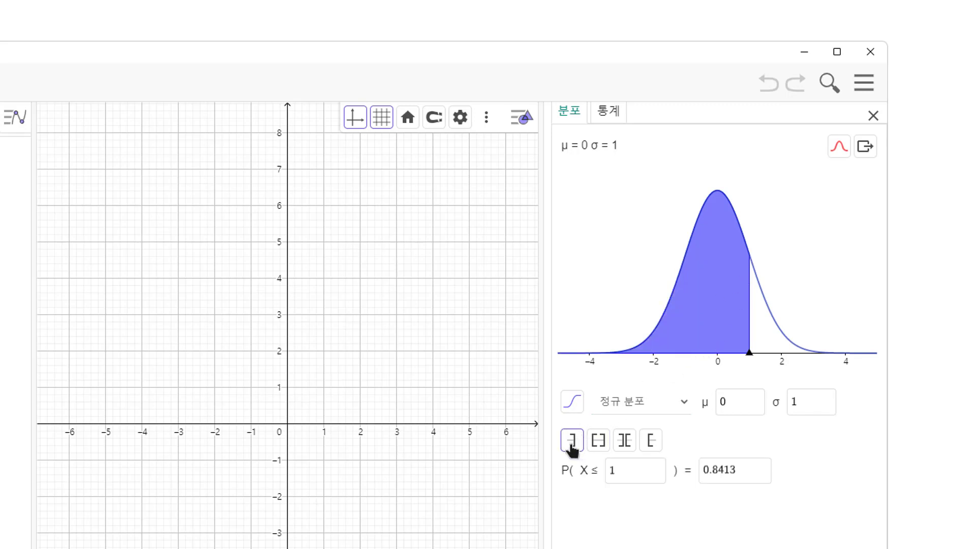
pyautogui.click(598, 440)
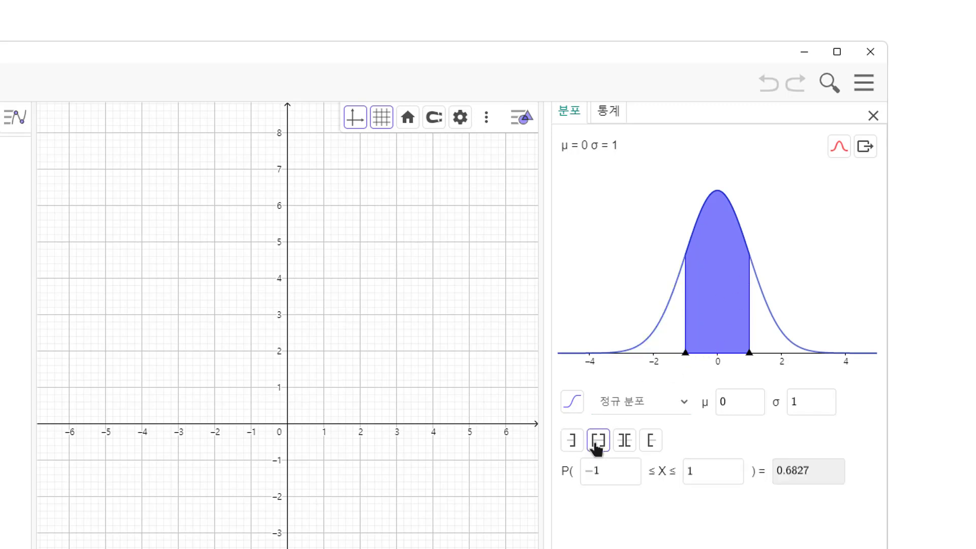
pyautogui.click(625, 441)
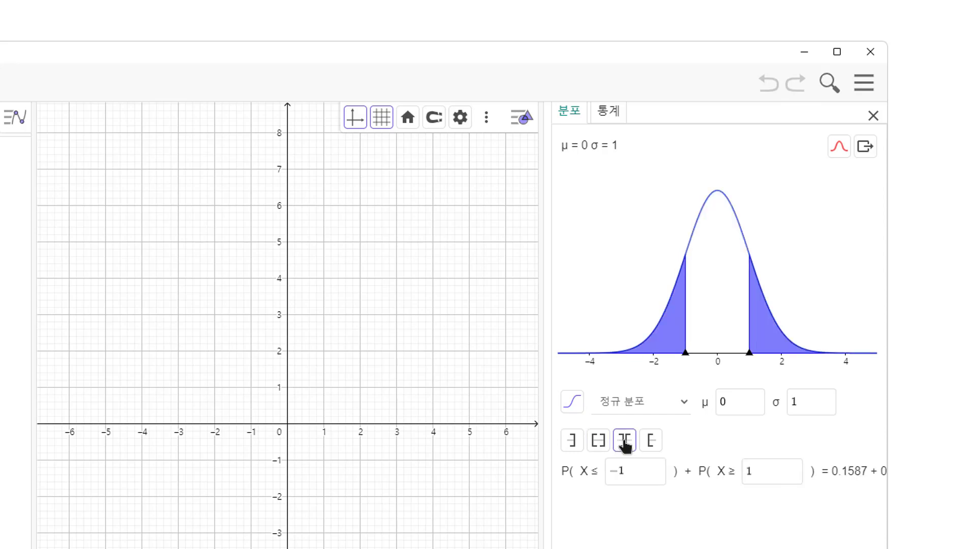
pyautogui.click(651, 441)
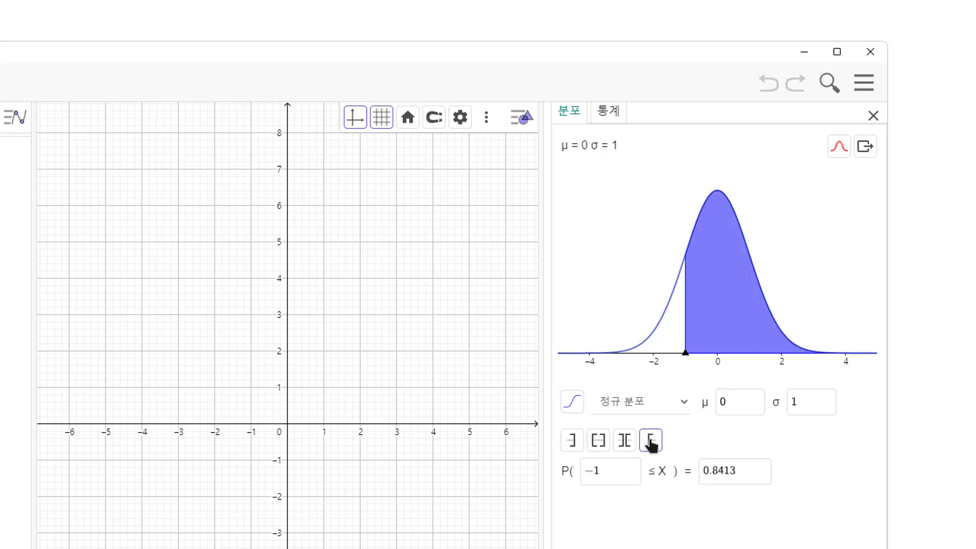
pyautogui.click(600, 441)
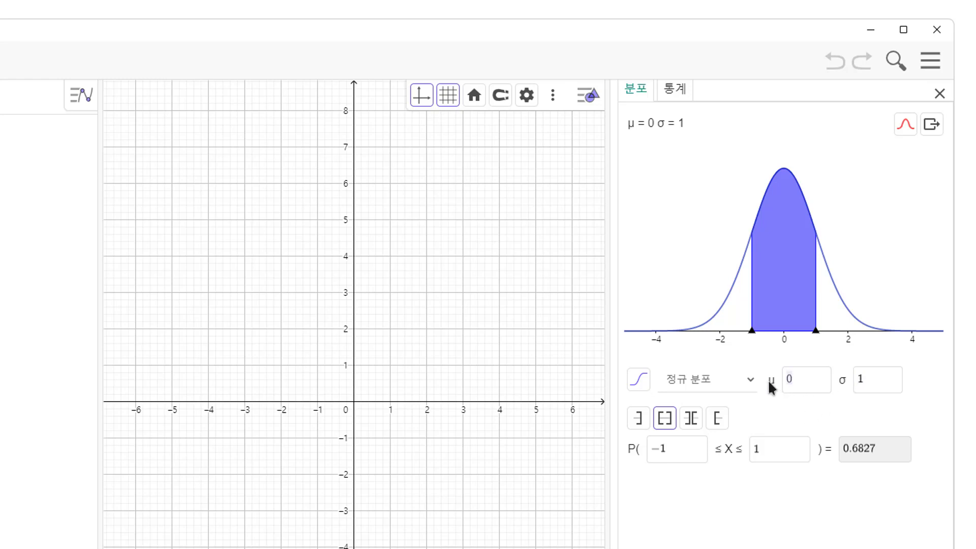
# Try the Weibull, logistic and F distributions in the probability calculator, and return to the normal distribution
pyautogui.click(753, 388)
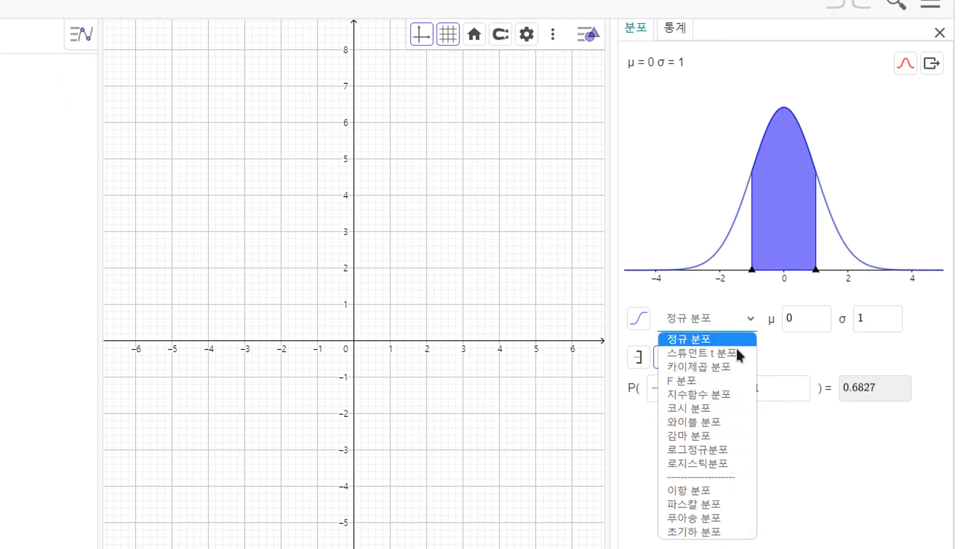
pyautogui.click(732, 423)
pyautogui.click(749, 323)
pyautogui.click(725, 464)
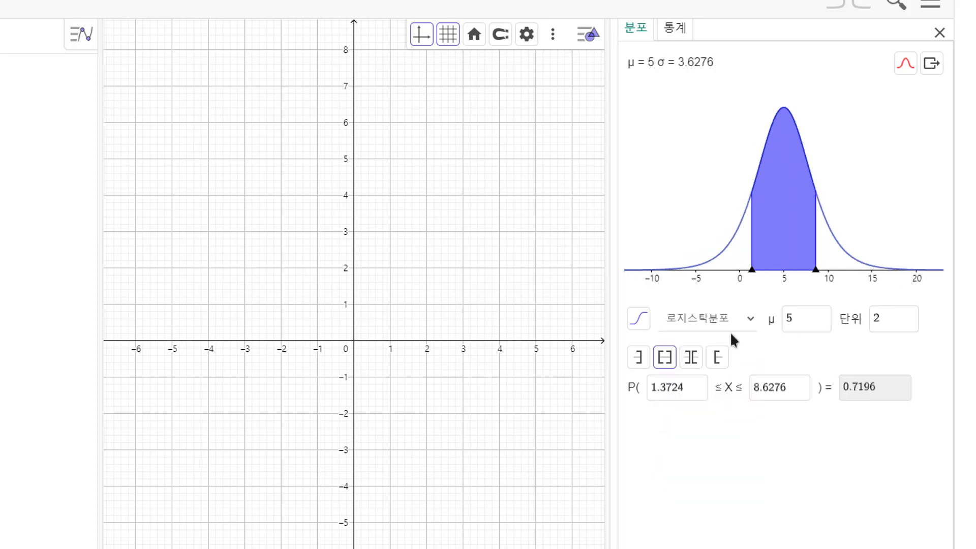
pyautogui.click(740, 323)
pyautogui.click(709, 381)
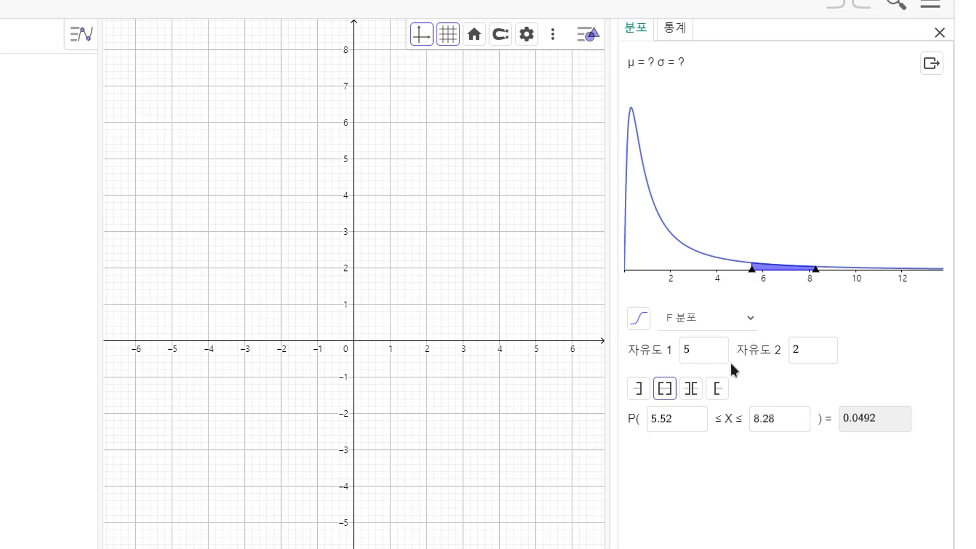
pyautogui.click(755, 326)
pyautogui.click(739, 336)
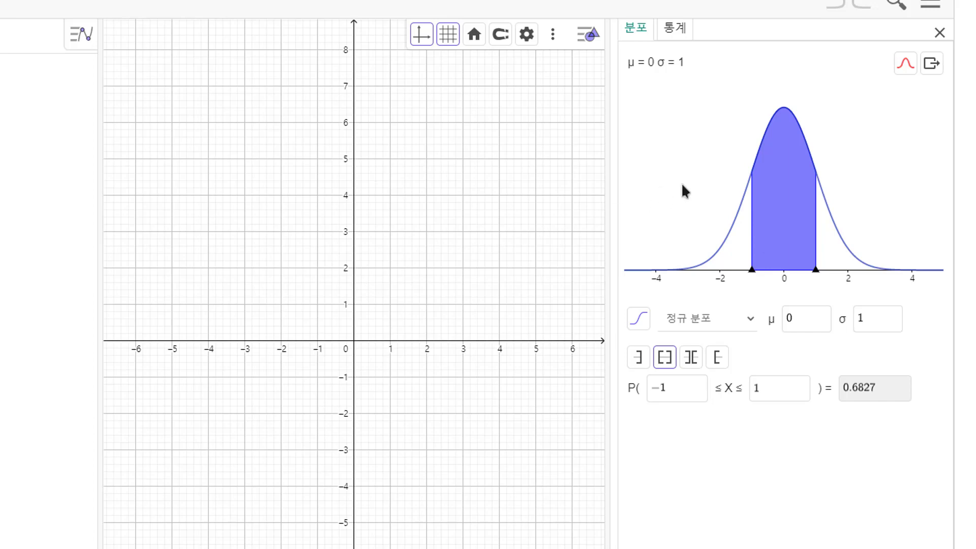
# Try to copy the normal distribution plot to the graphics view
pyautogui.click(932, 65)
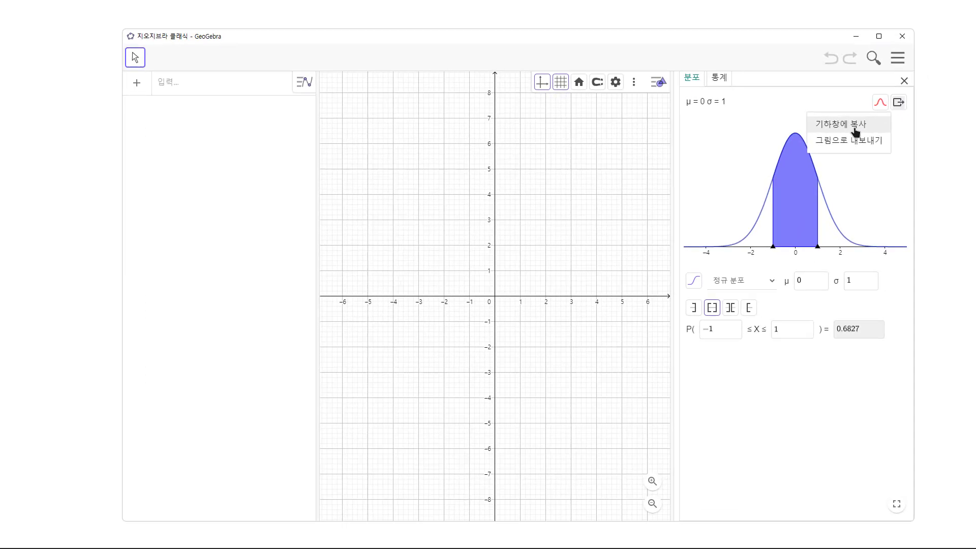
pyautogui.click(856, 132)
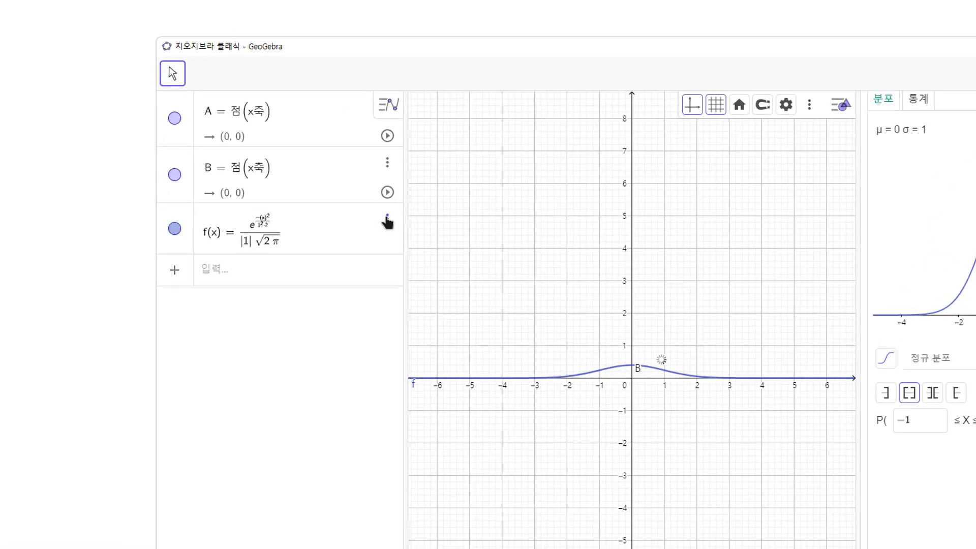
# Delete the copied function f(x) and the points B and A from the algebra list
pyautogui.click(388, 222)
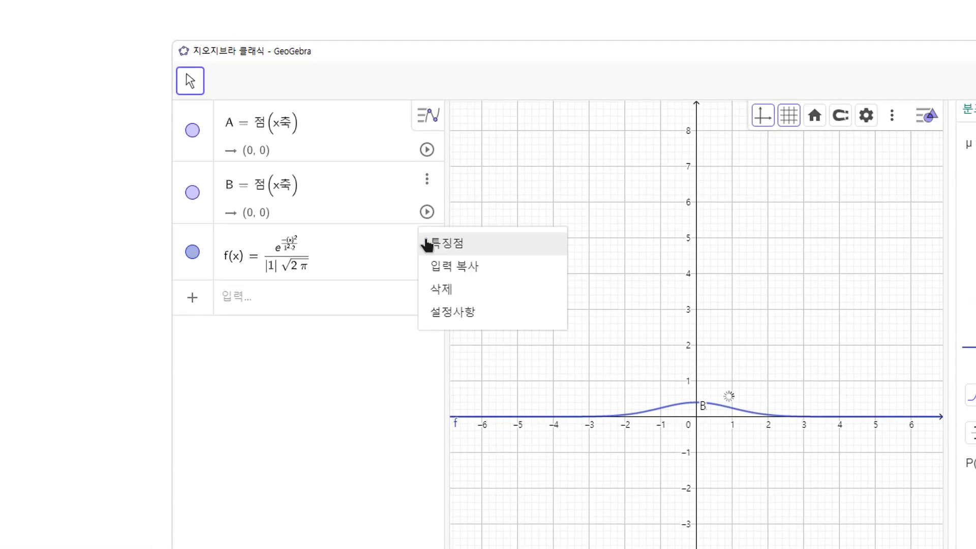
pyautogui.click(418, 263)
pyautogui.click(387, 171)
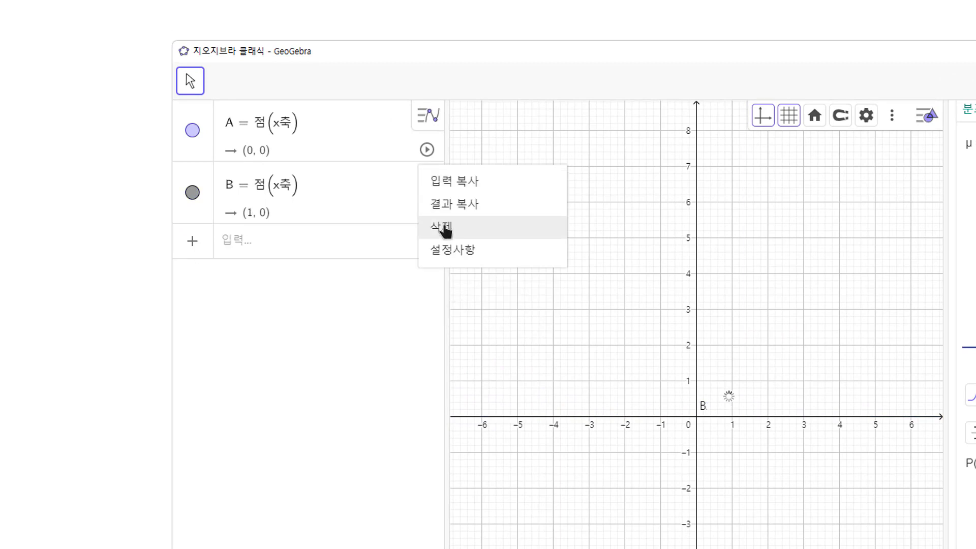
pyautogui.click(444, 228)
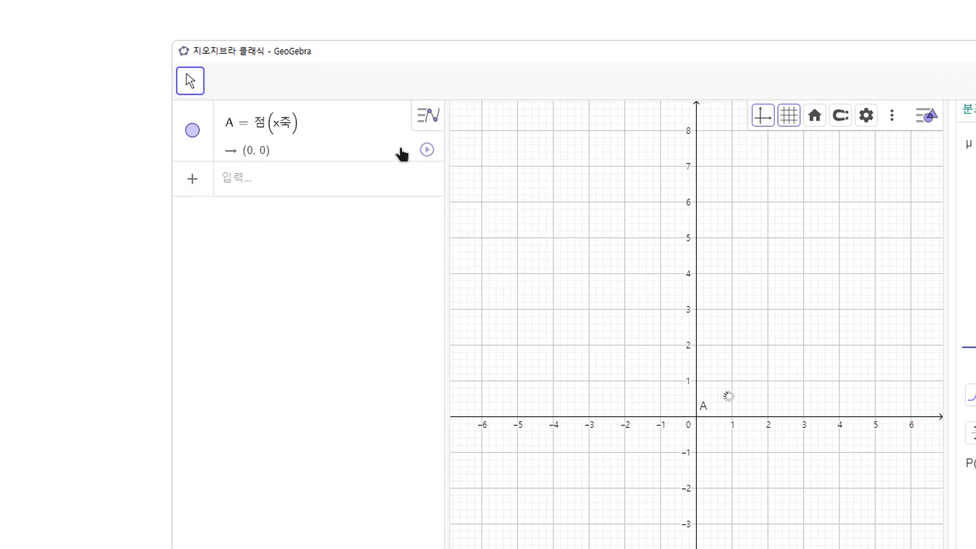
pyautogui.click(399, 131)
pyautogui.click(427, 116)
pyautogui.click(436, 168)
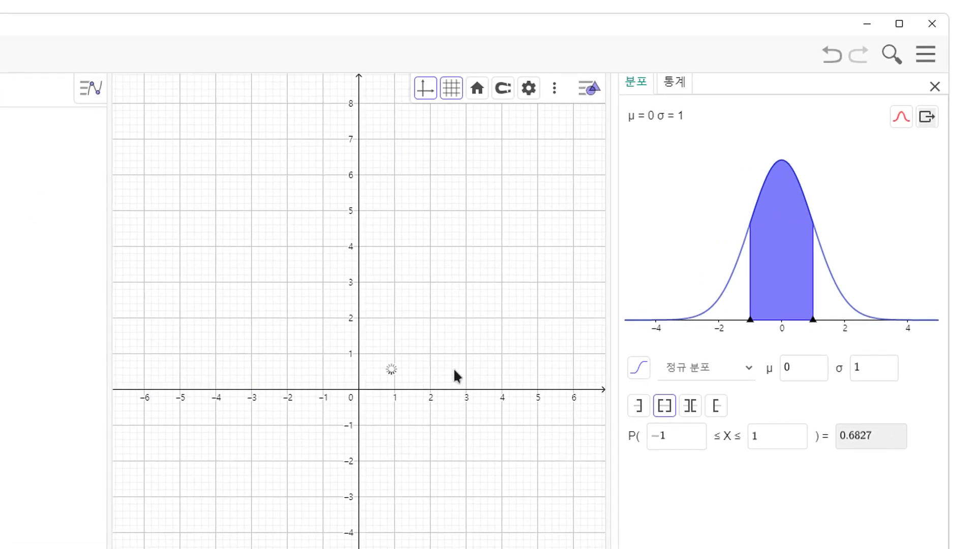
# Copy the normal distribution with its shaded interval to the graphics view and widen that view
pyautogui.click(927, 117)
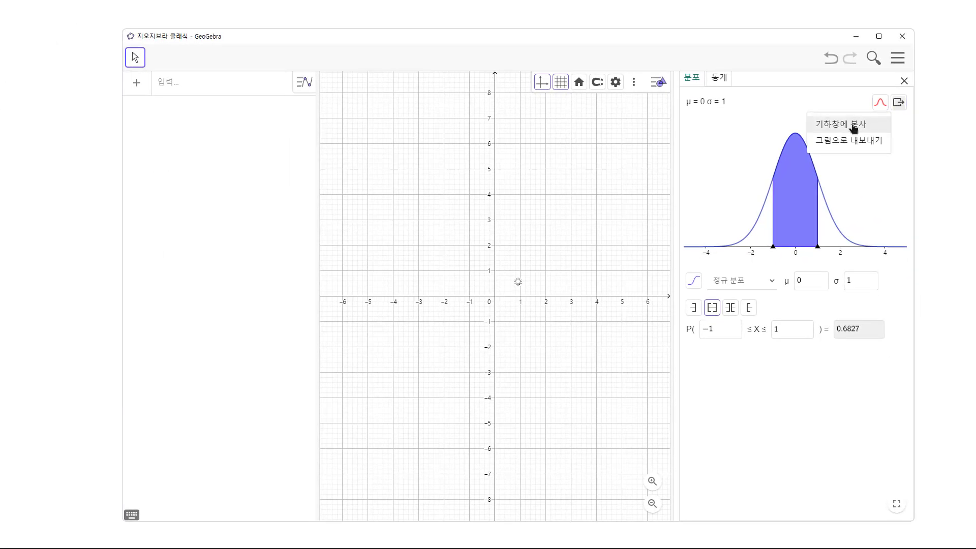
pyautogui.click(854, 124)
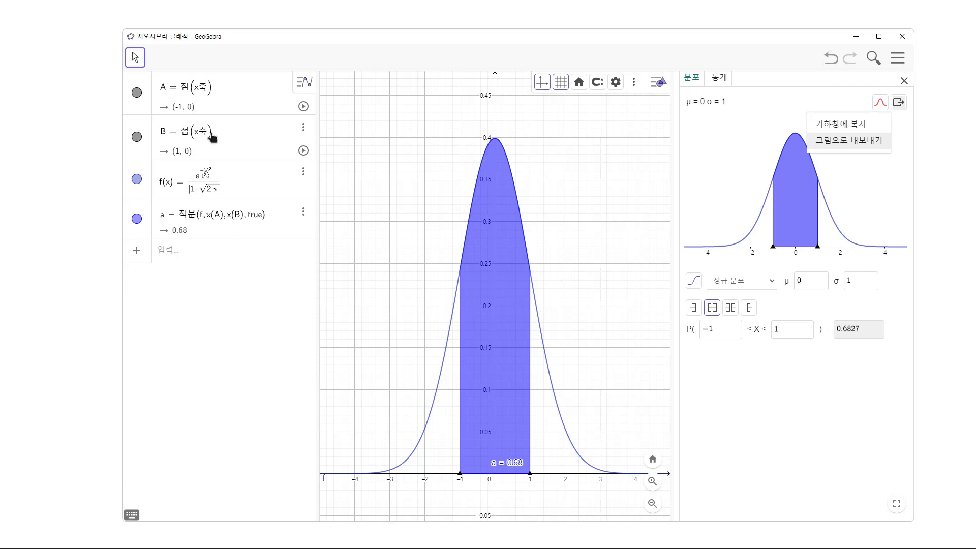
pyautogui.moveTo(461, 474)
pyautogui.mouseDown()
pyautogui.moveTo(428, 476)
pyautogui.moveTo(477, 474)
pyautogui.moveTo(460, 475)
pyautogui.mouseUp()
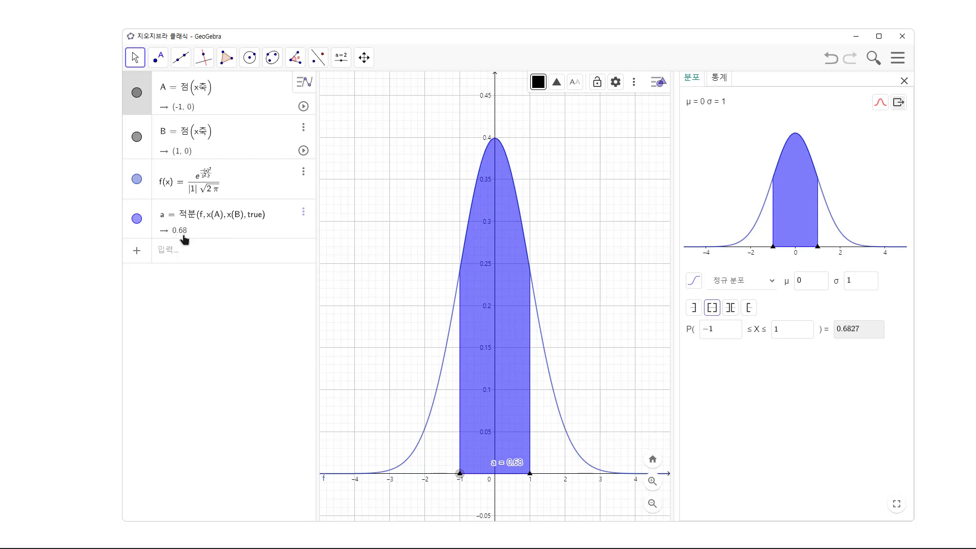
pyautogui.moveTo(674, 325); pyautogui.dragTo(765, 326)
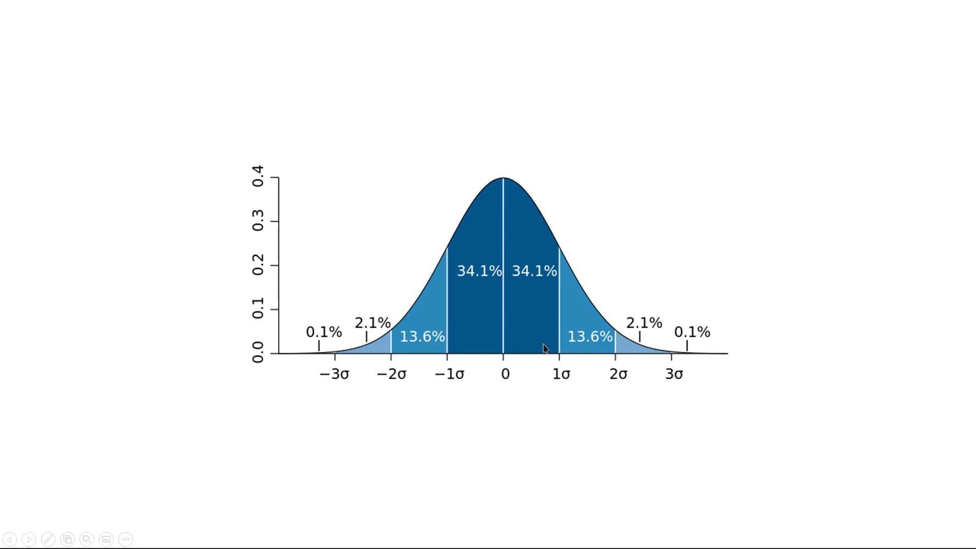
pyautogui.click(611, 340)
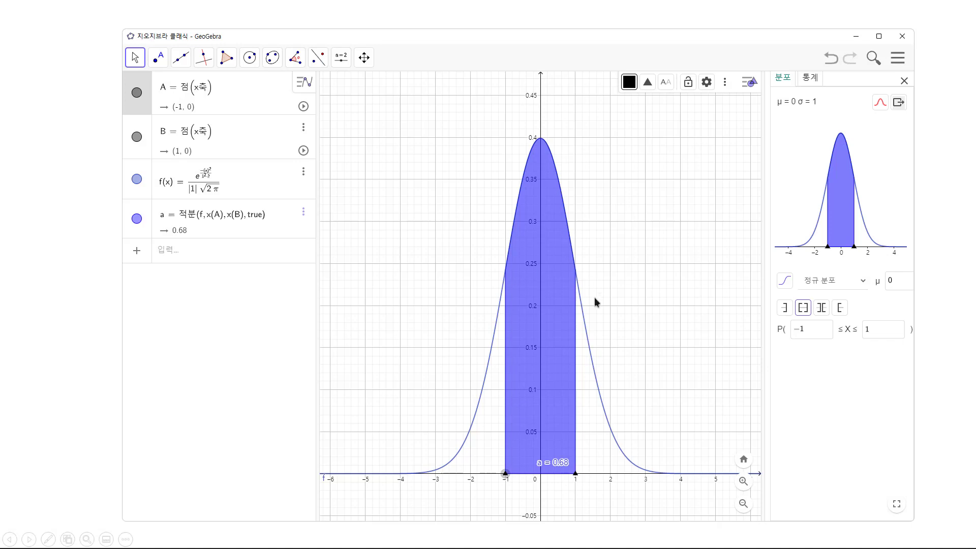
# Add the definite integral 적분(f, -2, 2) to shade the area under f from -2 to 2
pyautogui.click(221, 261)
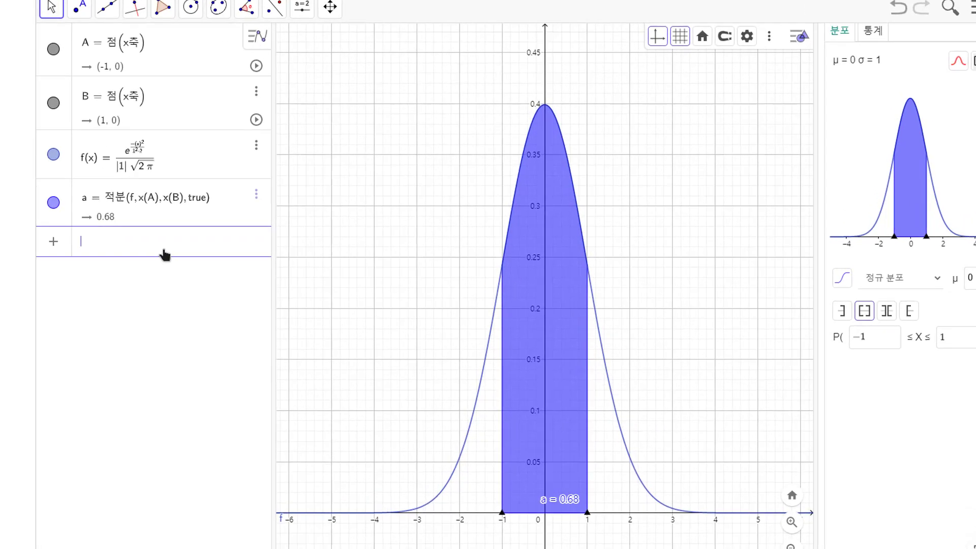
pyautogui.write('적분')
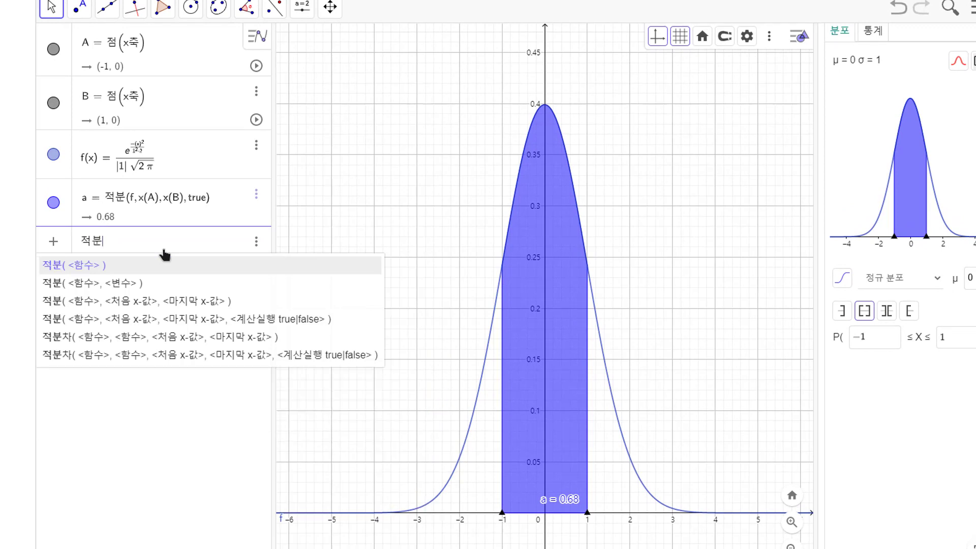
pyautogui.write('(')
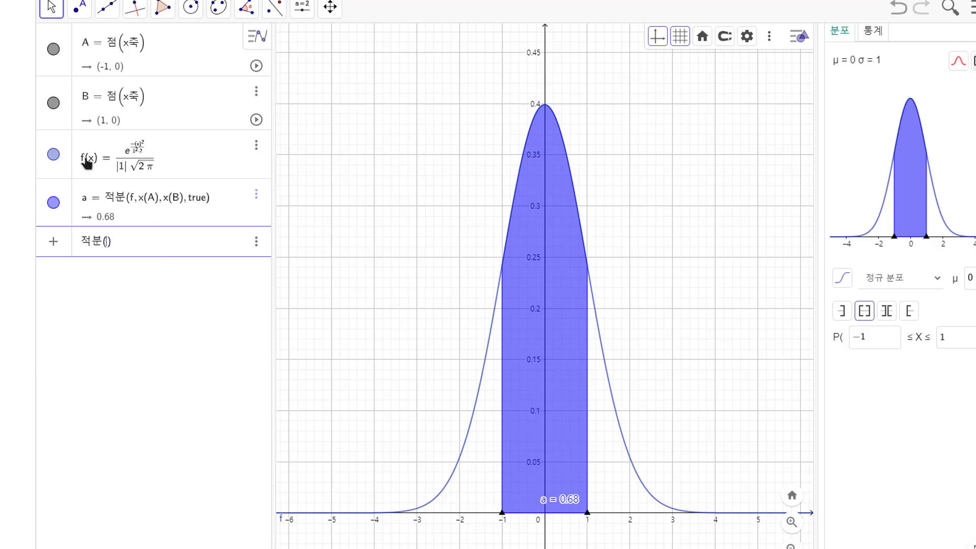
pyautogui.write('f')
pyautogui.write(',')
pyautogui.write('-2')
pyautogui.write(',2')
pyautogui.press('Return')
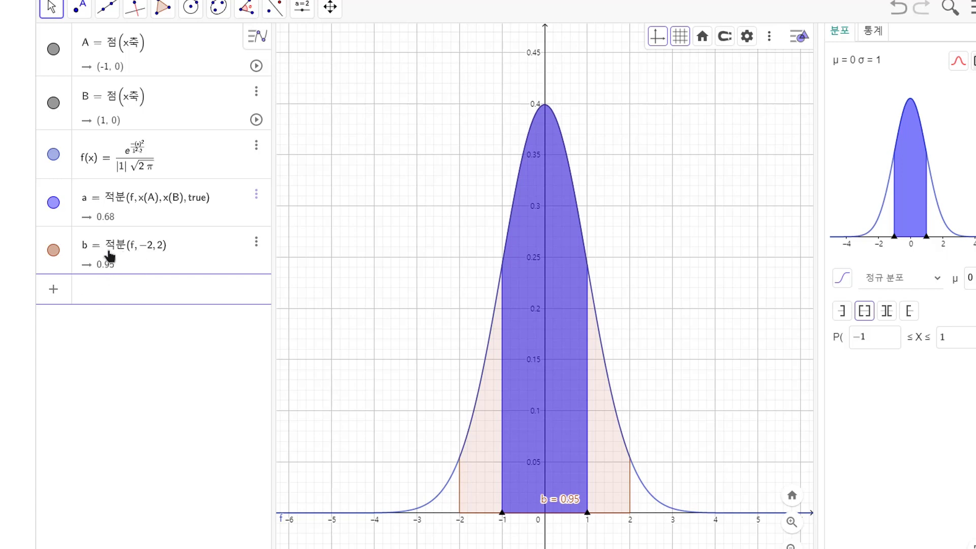
# Add the definite integral of f from -3 to 3 to shade that wider area
pyautogui.write('integral(')
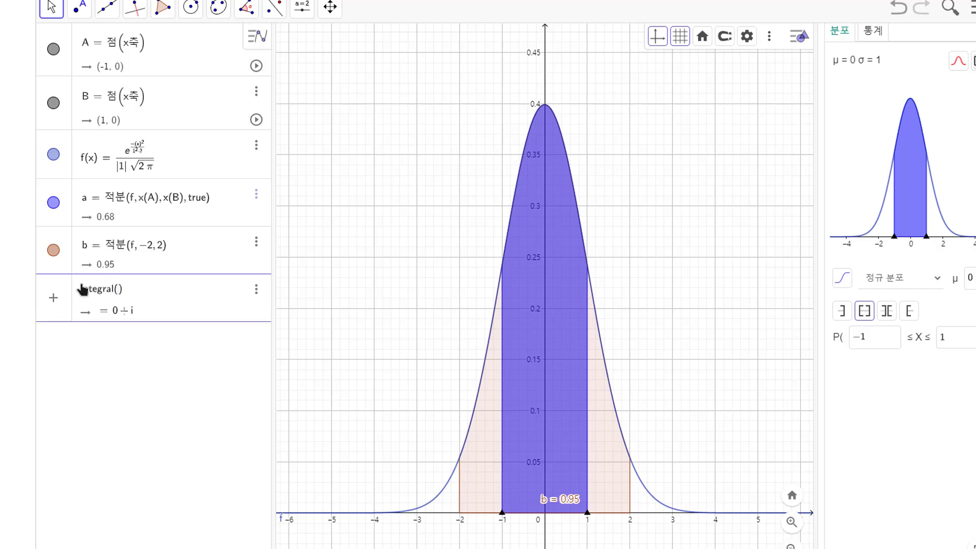
pyautogui.write('f,')
pyautogui.write('-3,3')
pyautogui.press('Return')
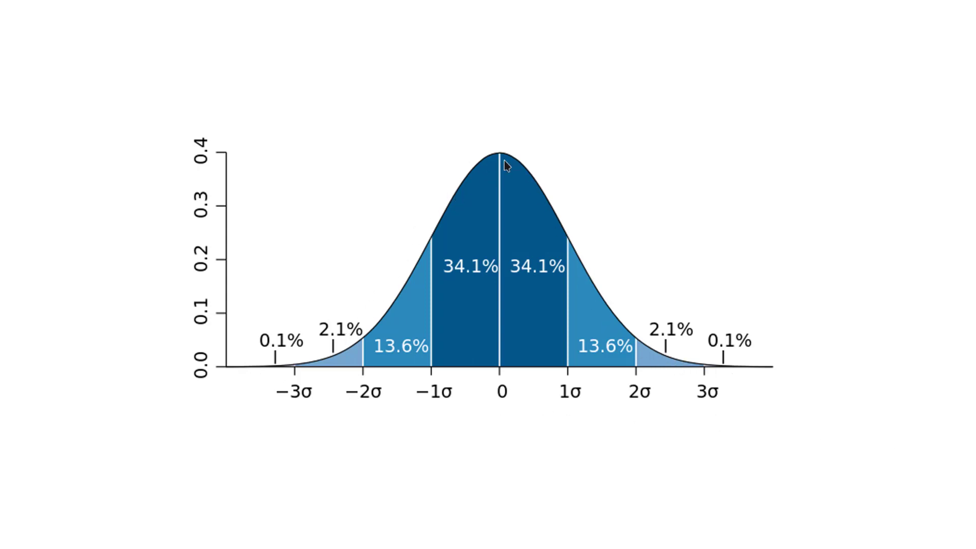
# Compare the shaded areas in the graphics view with the sigma percentages on the reference slide
pyautogui.hotkey('alt', 'Tab')
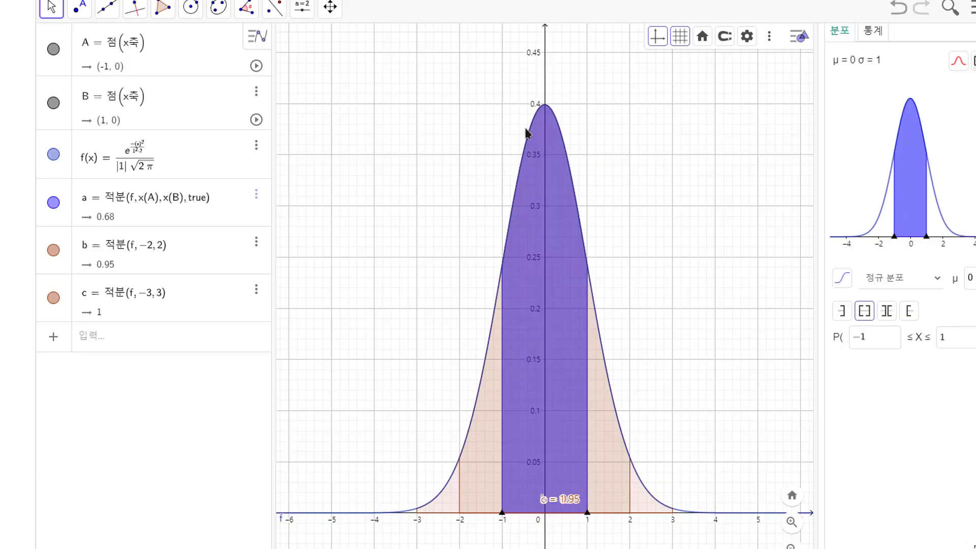
pyautogui.hotkey('alt', 'Tab')
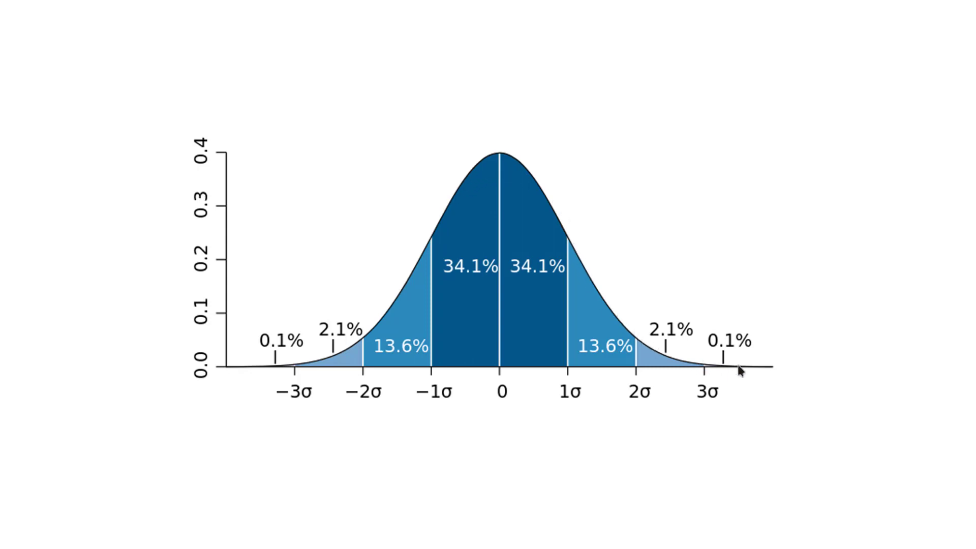
pyautogui.hotkey('alt', 'Tab')
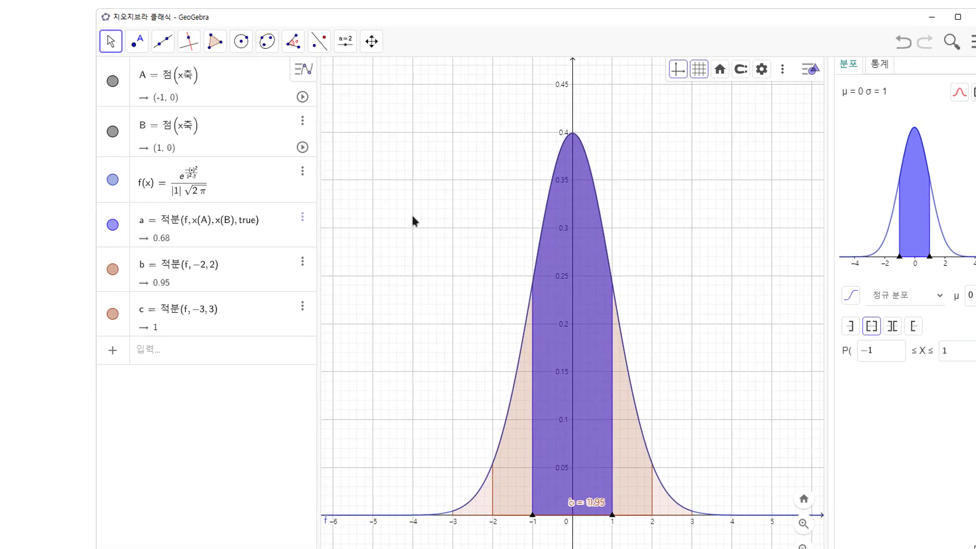
# Use the Move Graphics View tool to compress the y-axis scale and enlarge the view so the bell curve appears wider and flatter
pyautogui.click(371, 43)
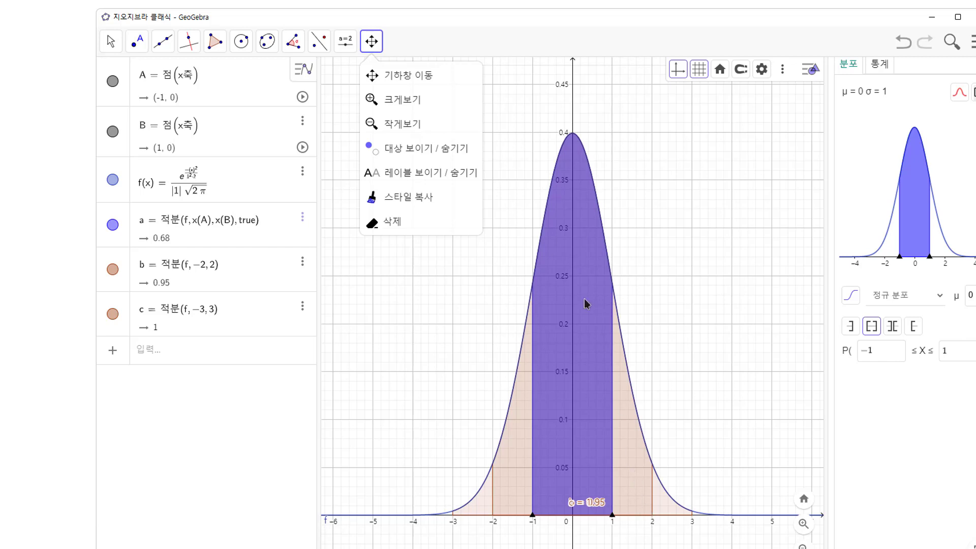
pyautogui.scroll(2, 572, 308)
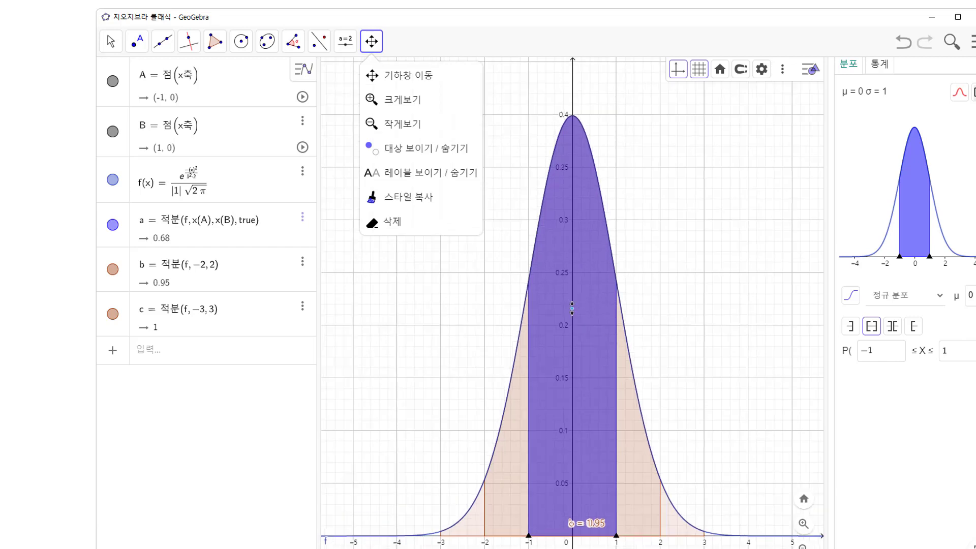
pyautogui.scroll(-4, 572, 308)
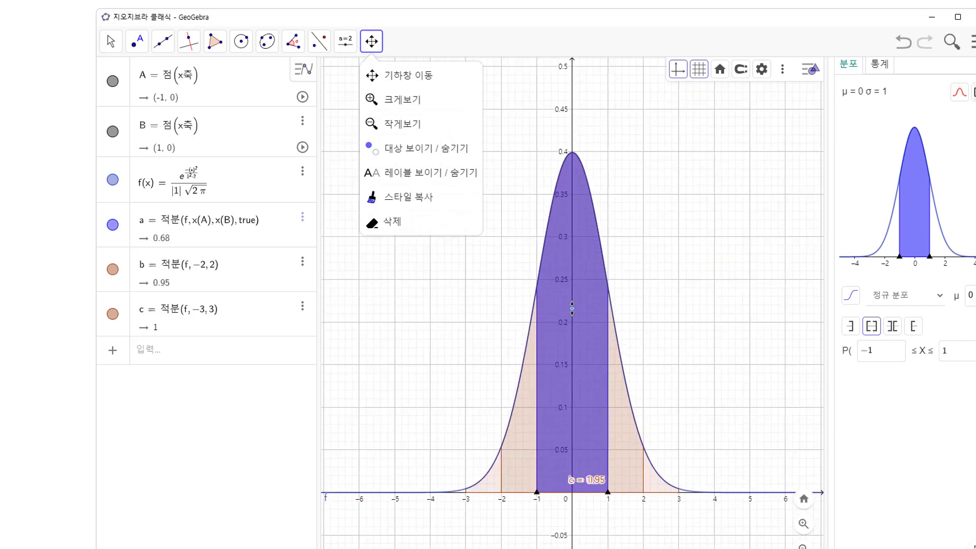
pyautogui.scroll(2, 691, 310)
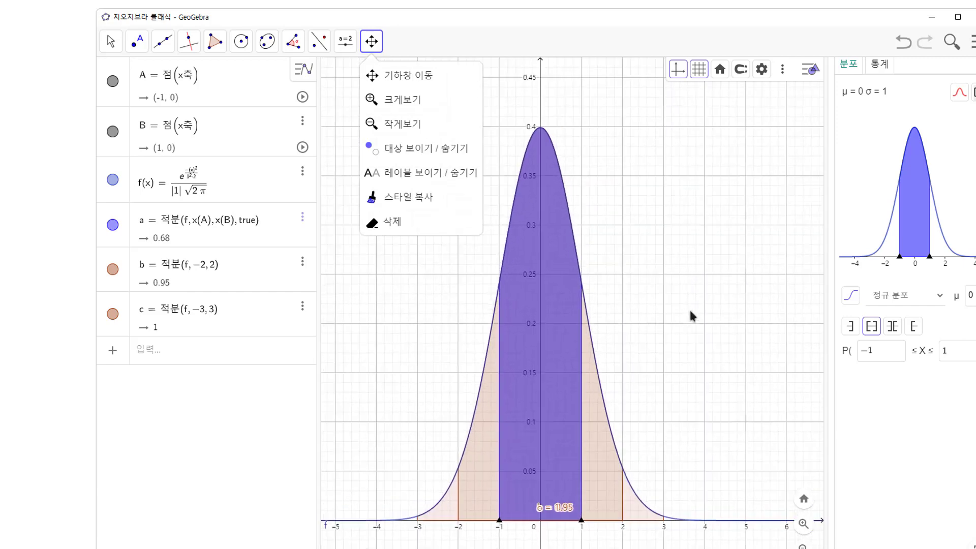
pyautogui.scroll(-1, 687, 310)
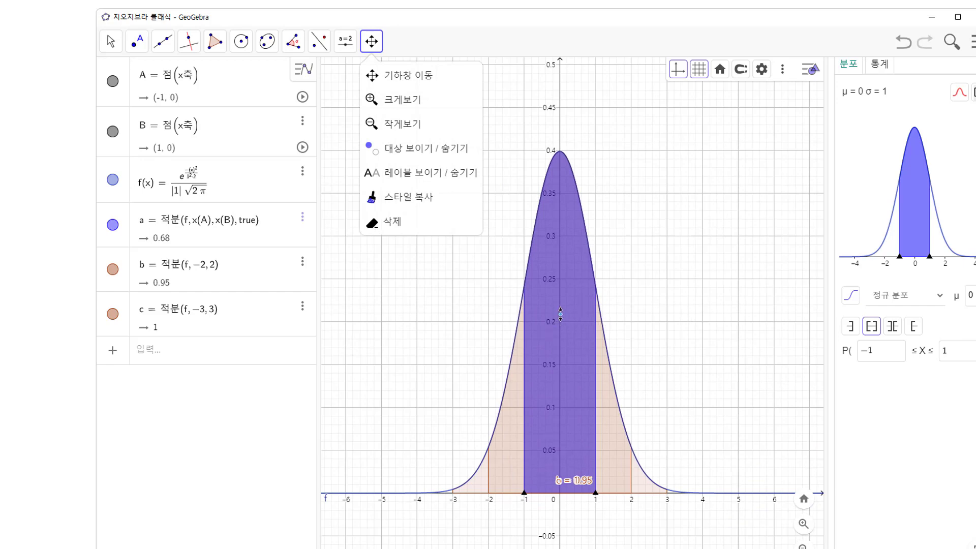
pyautogui.click(560, 314)
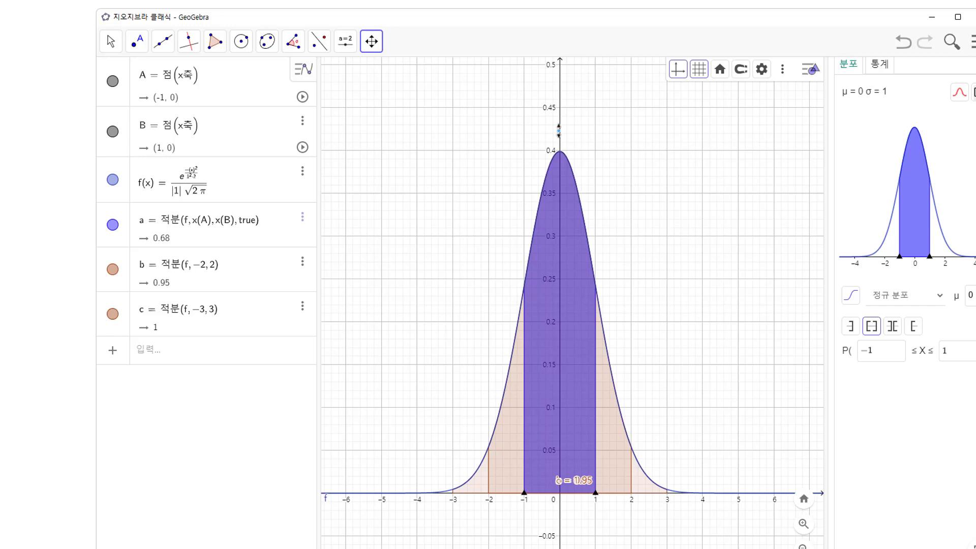
pyautogui.moveTo(559, 132); pyautogui.dragTo(571, 429)
pyautogui.scroll(1, 570, 433)
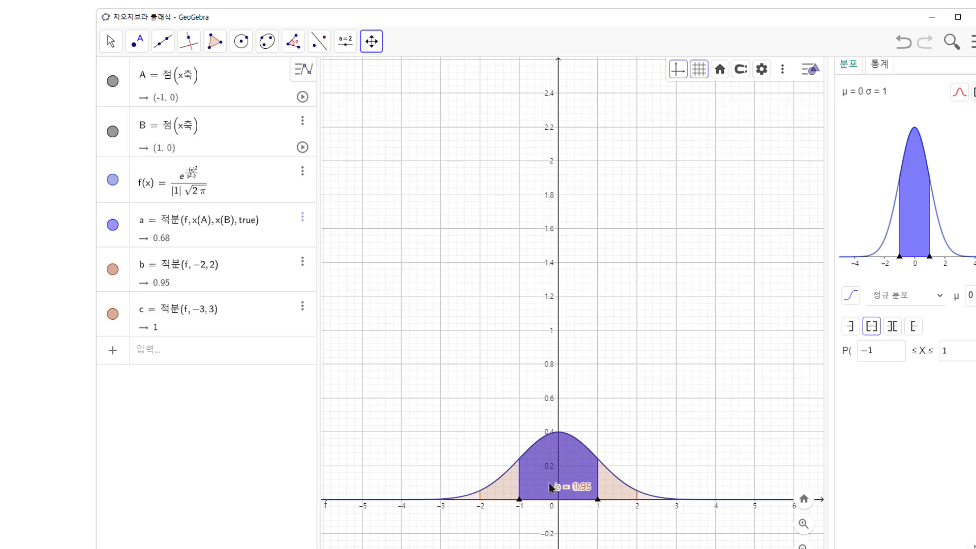
pyautogui.scroll(8, 550, 487)
pyautogui.scroll(3, 549, 483)
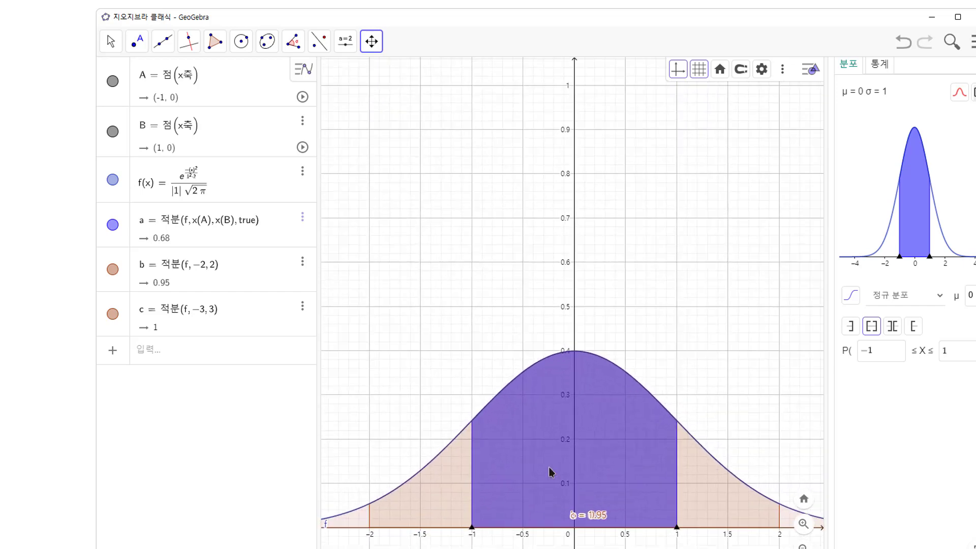
pyautogui.moveTo(549, 467); pyautogui.dragTo(592, 339)
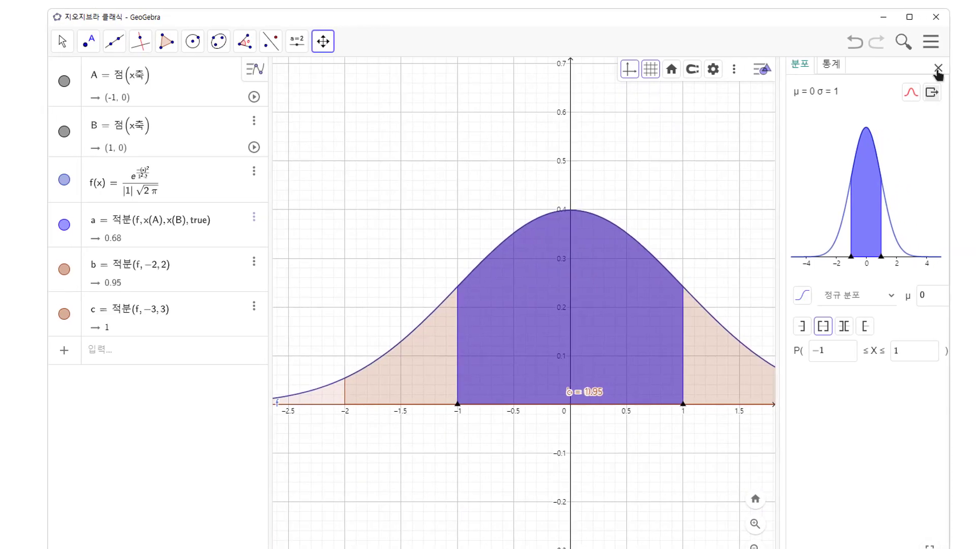
# Close the probability calculator view, centre the bell curve in the graphics view and adjust the y-axis scale to fit it
pyautogui.click(951, 68)
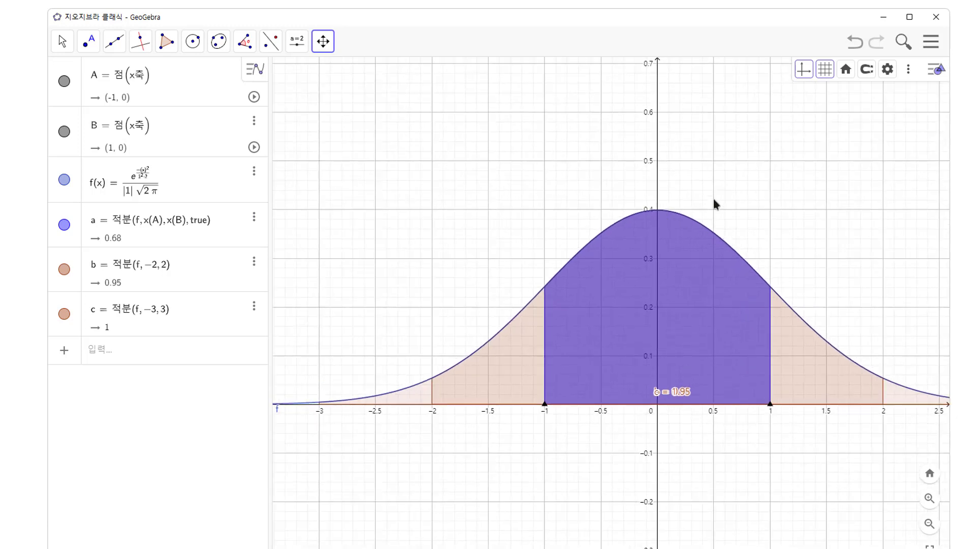
pyautogui.moveTo(686, 201); pyautogui.dragTo(667, 202)
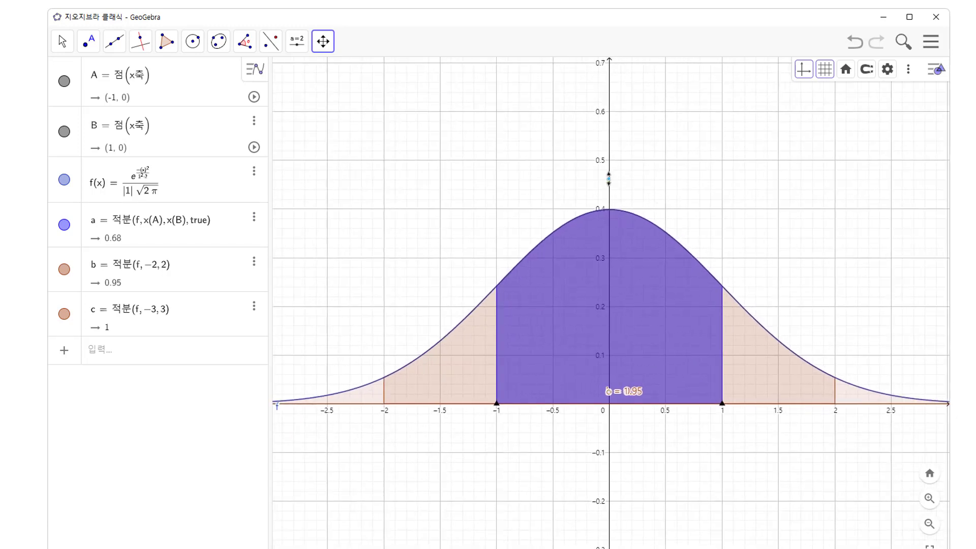
pyautogui.moveTo(610, 176); pyautogui.dragTo(608, 107)
pyautogui.scroll(-1, 643, 268)
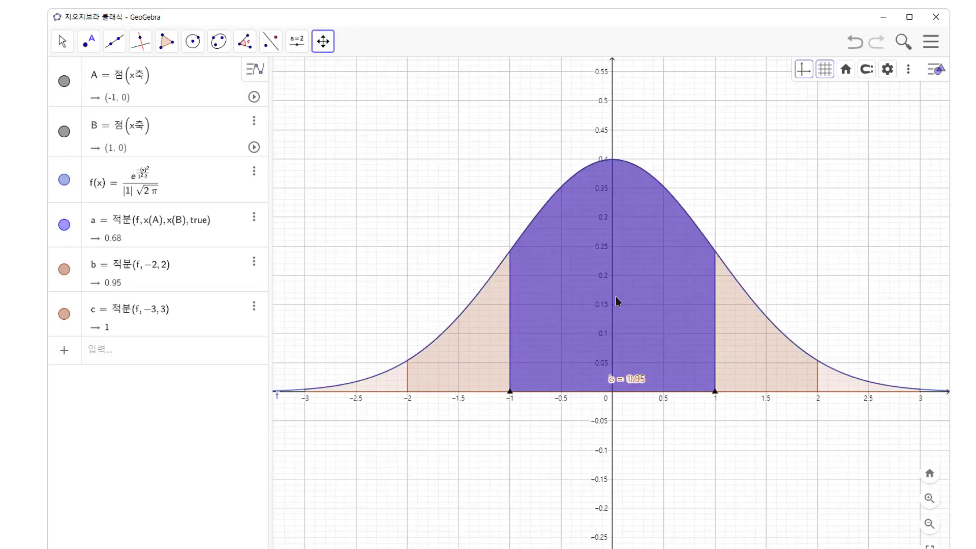
# Hide the grid in the graphics view and set the axes' line style to a plain line without arrowheads
pyautogui.click(825, 69)
pyautogui.click(827, 93)
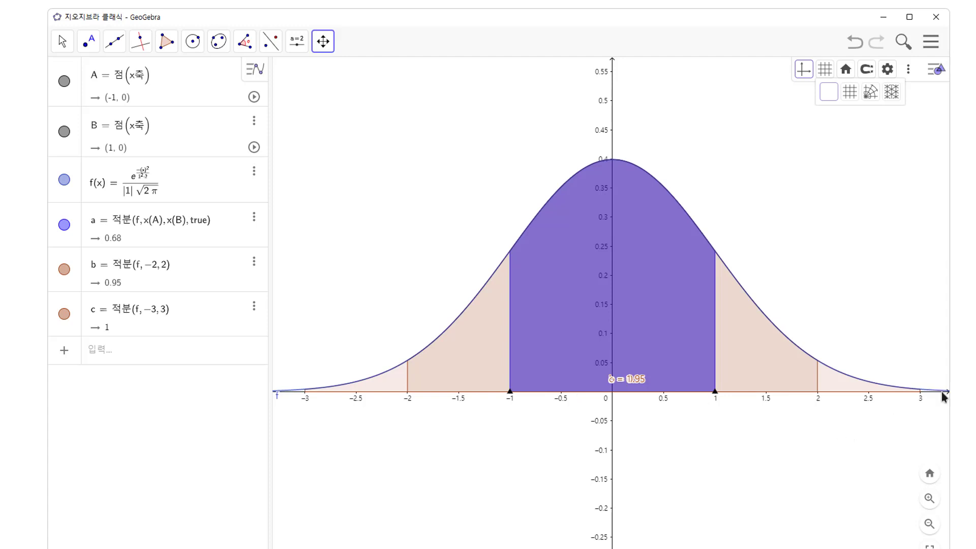
pyautogui.click(908, 70)
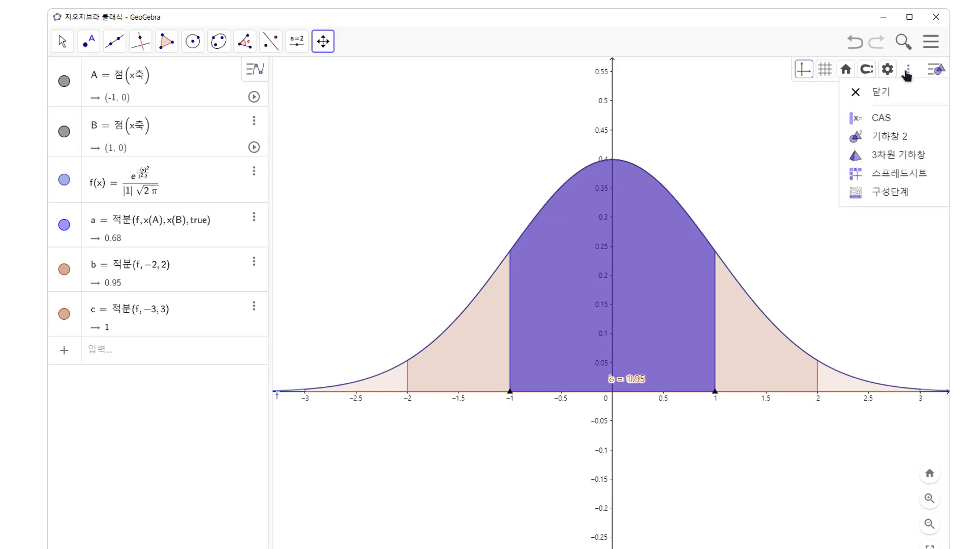
pyautogui.click(886, 71)
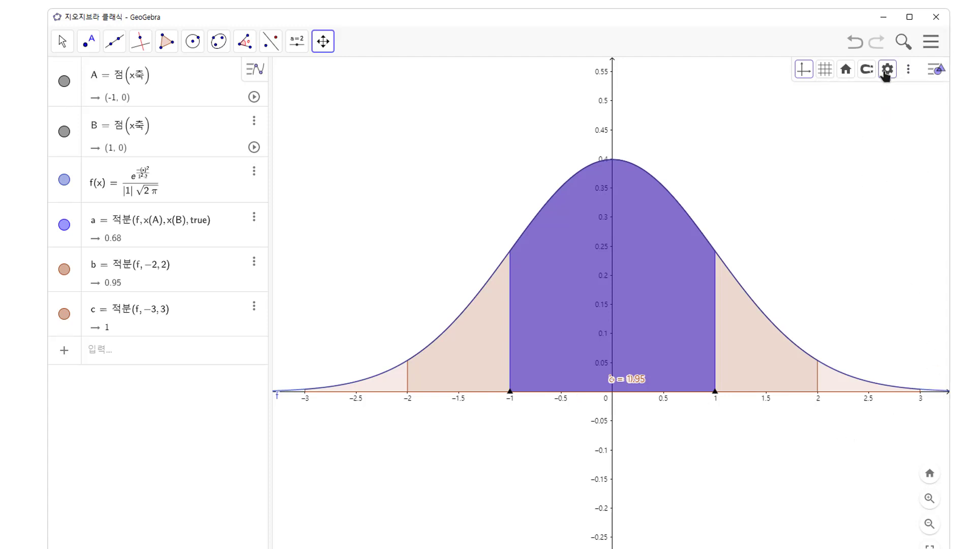
pyautogui.click(764, 72)
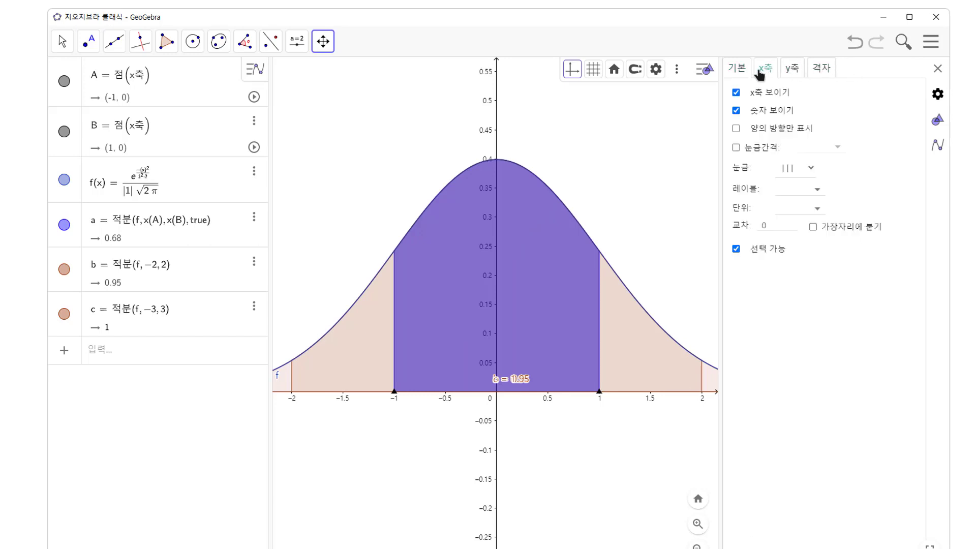
pyautogui.click(736, 72)
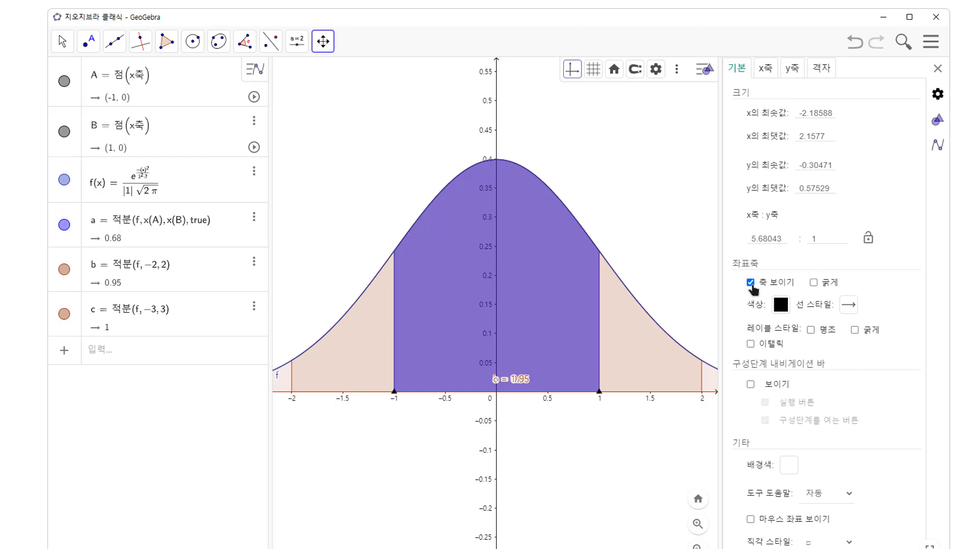
pyautogui.click(851, 307)
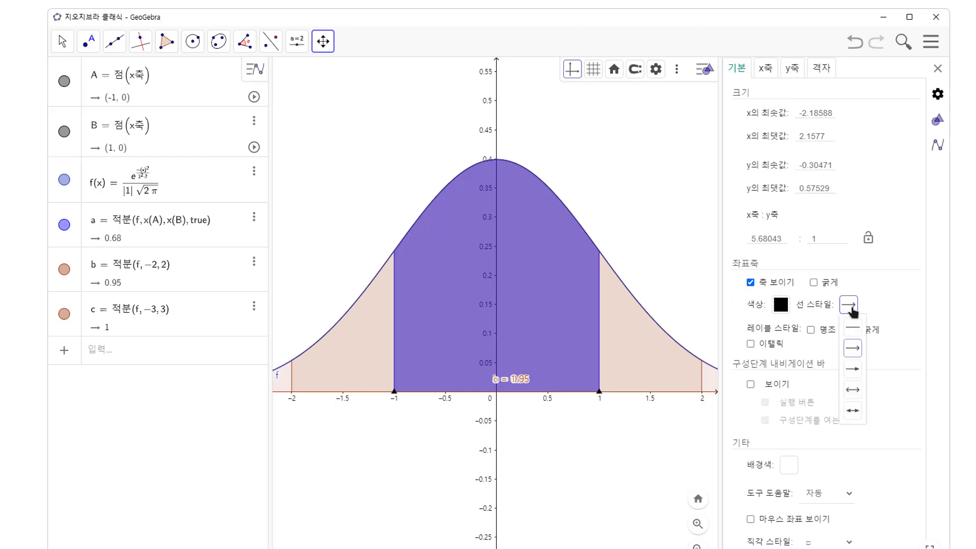
pyautogui.click(859, 333)
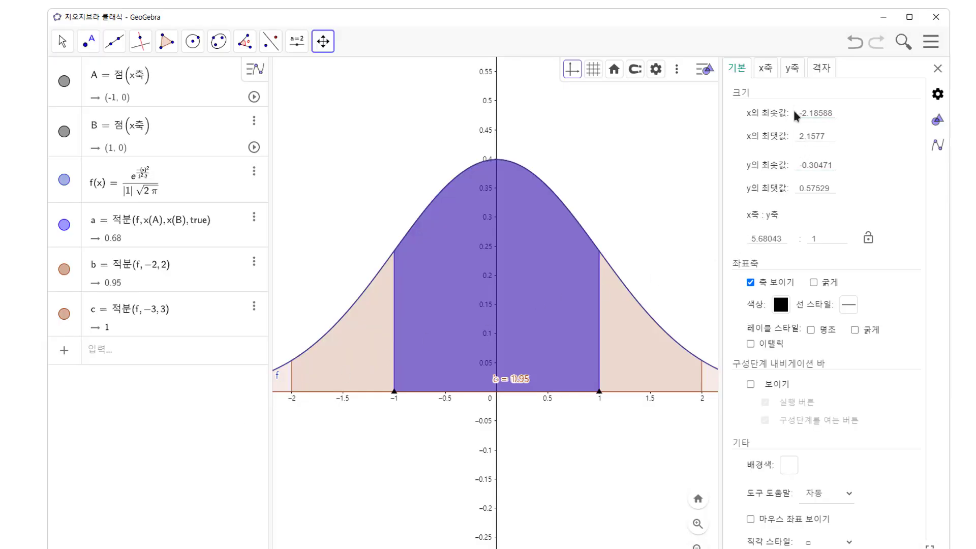
# Set the y-axis crossing value to -4 so the axis stands beside the bell curve
pyautogui.click(791, 69)
pyautogui.click(767, 226)
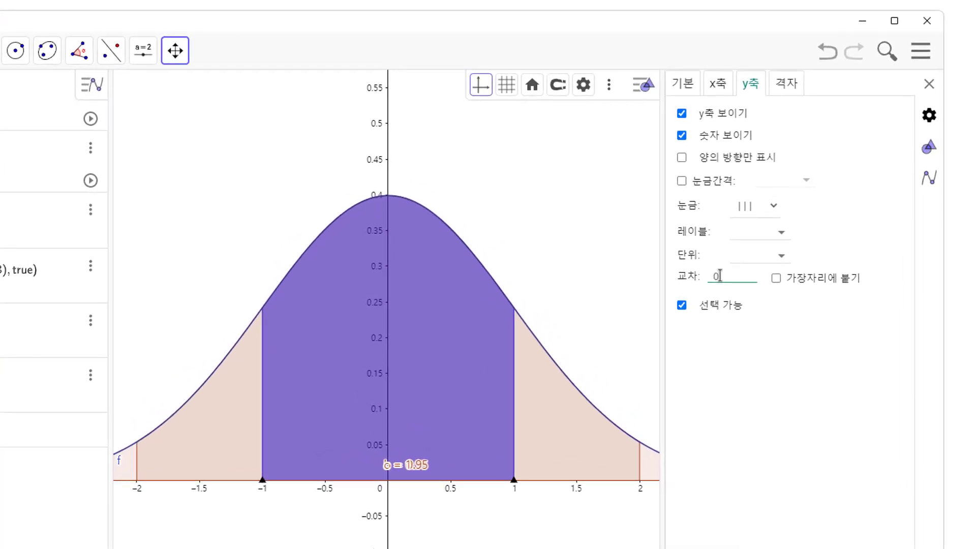
pyautogui.moveTo(722, 276); pyautogui.dragTo(710, 281)
pyautogui.press('Return')
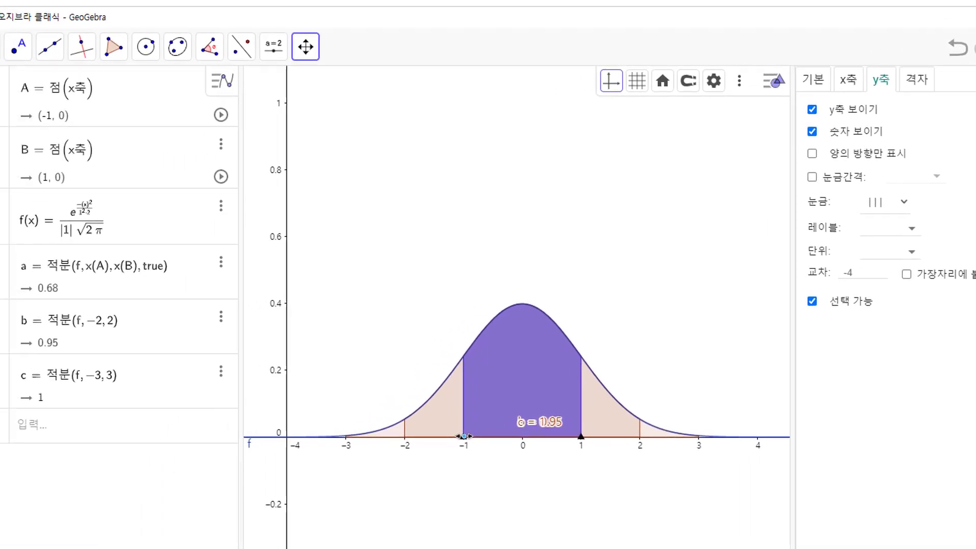
# Hide the boundary points A and B on the x-axis at -1 and 1
pyautogui.click(30, 46)
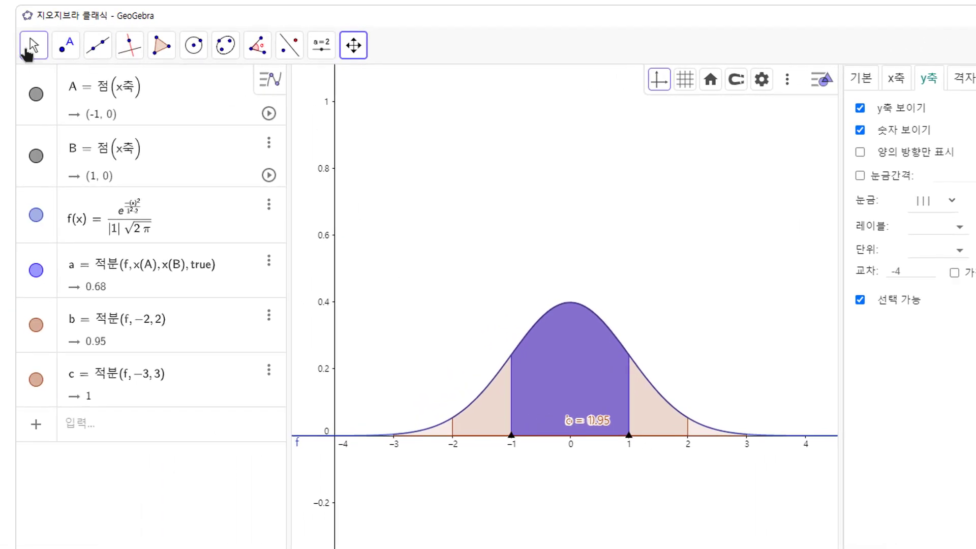
pyautogui.moveTo(66, 45)
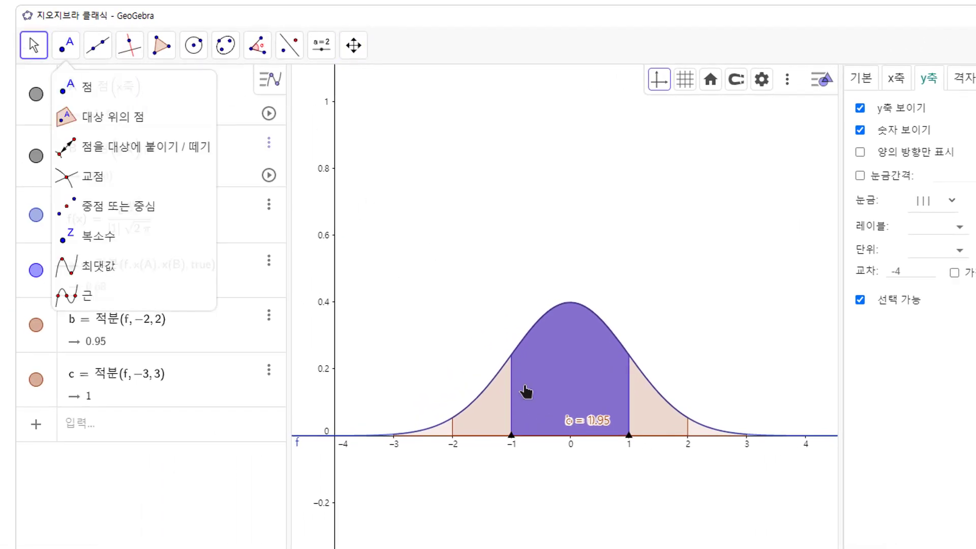
pyautogui.click(512, 437)
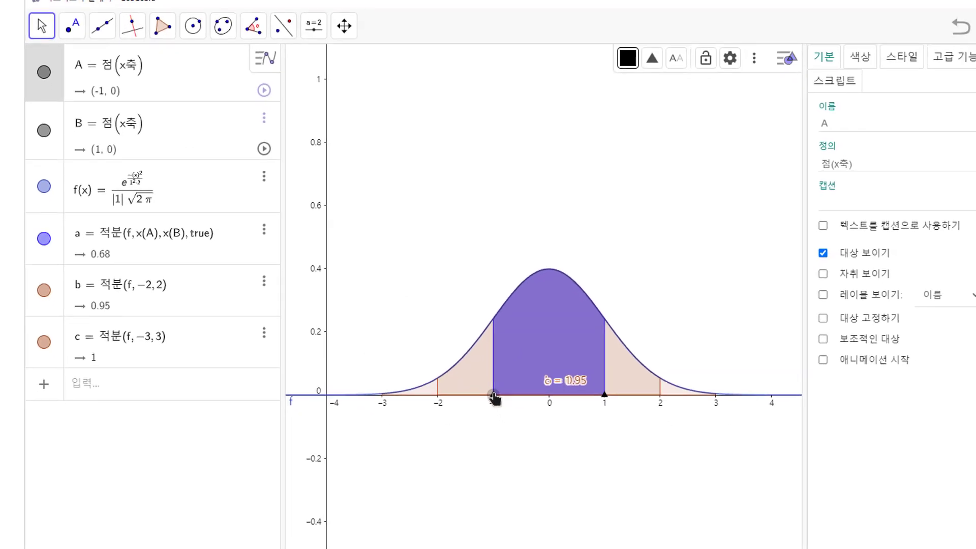
pyautogui.rightClick(494, 396)
pyautogui.click(559, 457)
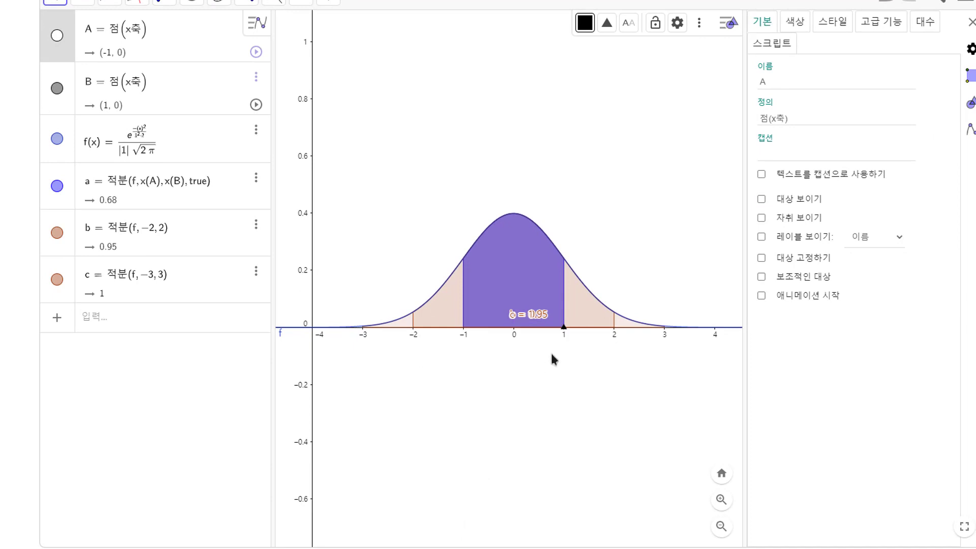
pyautogui.rightClick(564, 330)
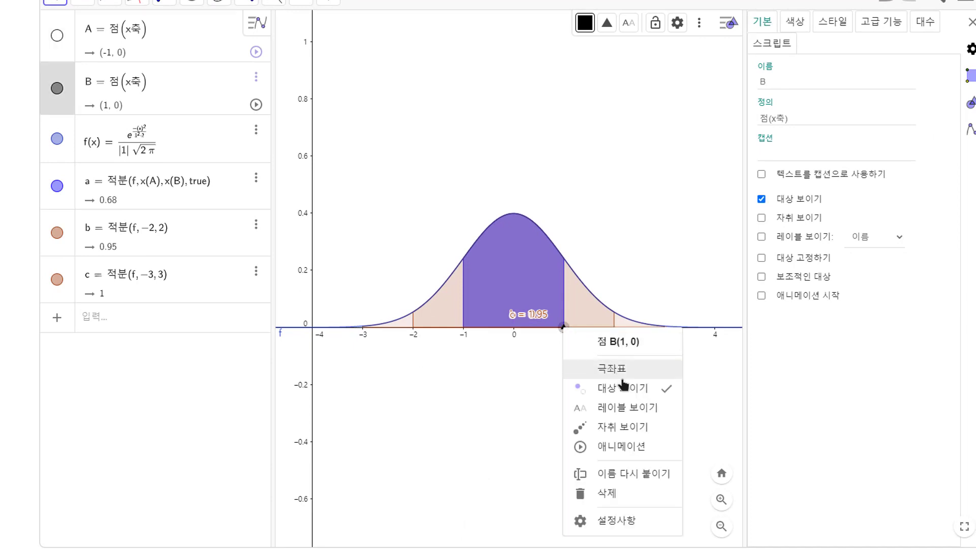
pyautogui.click(636, 399)
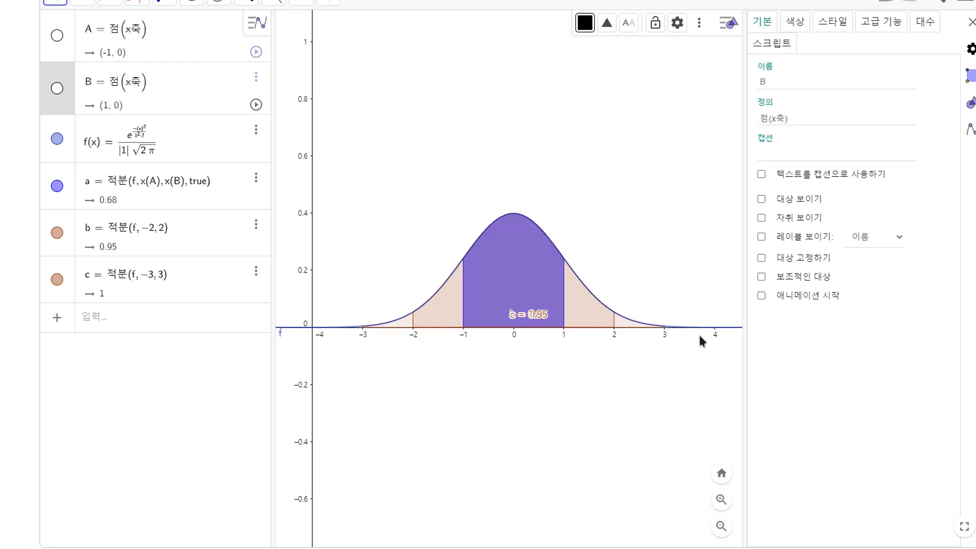
# Turn off the number display for both the x-axis and the y-axis
pyautogui.click(681, 232)
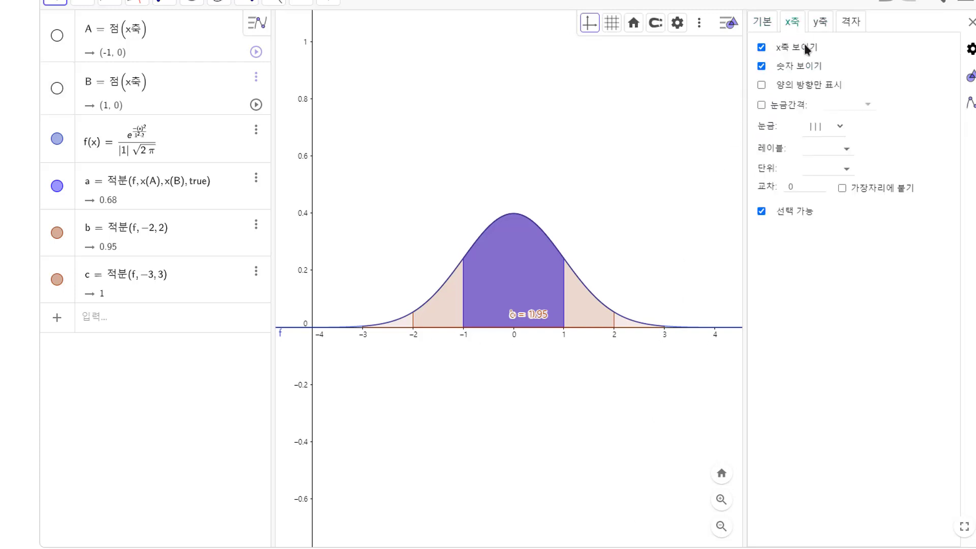
pyautogui.click(762, 66)
pyautogui.click(820, 23)
pyautogui.click(762, 66)
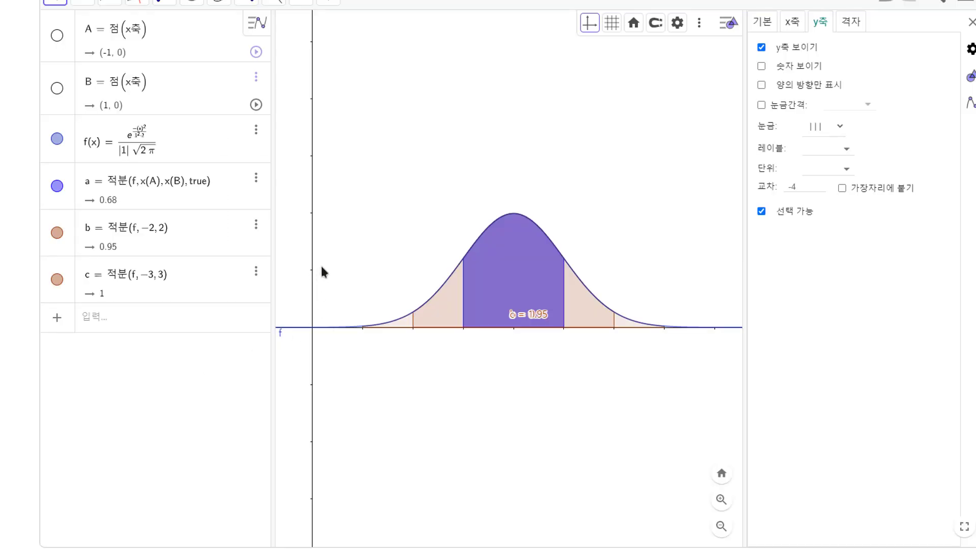
# Set the y-axis tick interval to 0.1, keeping its numbers hidden, and make the axes bold
pyautogui.click(761, 65)
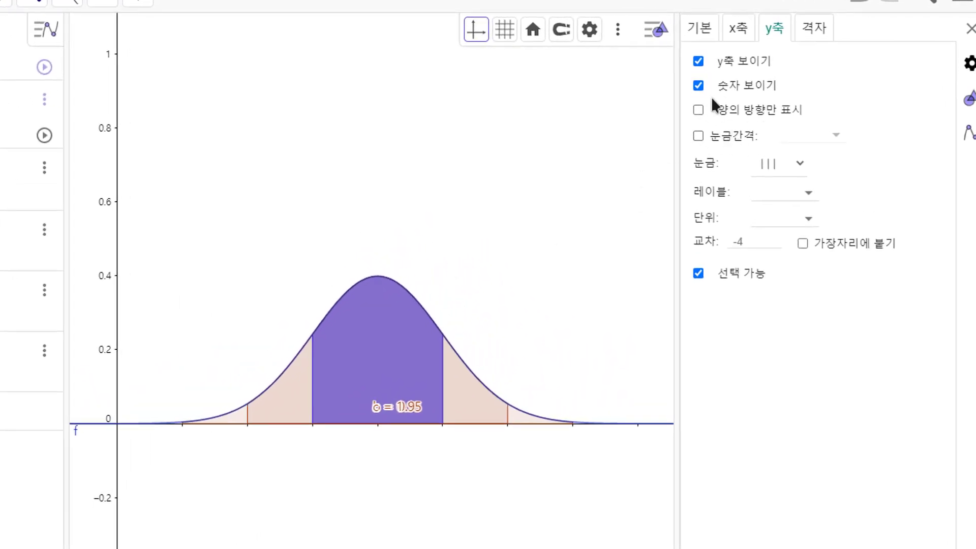
pyautogui.click(699, 85)
pyautogui.click(698, 135)
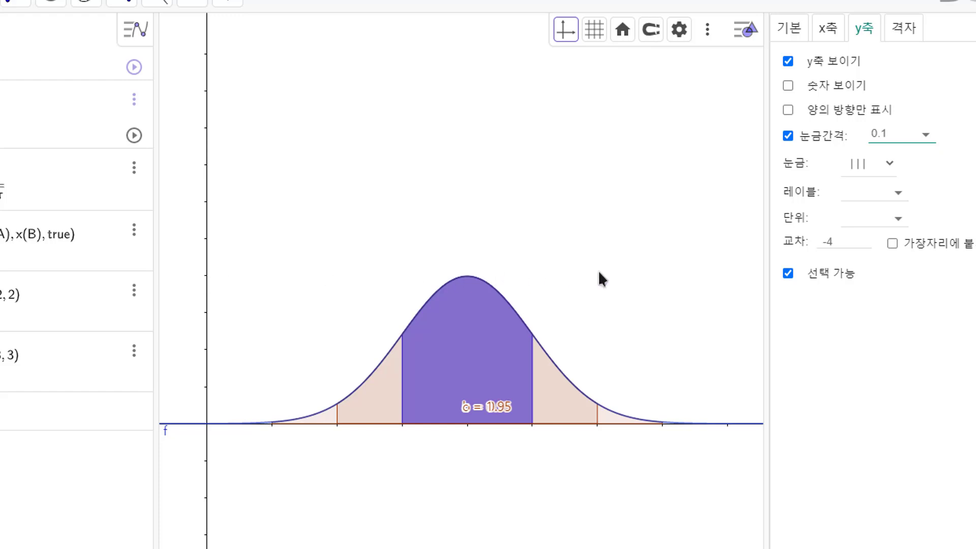
pyautogui.click(797, 35)
pyautogui.click(893, 319)
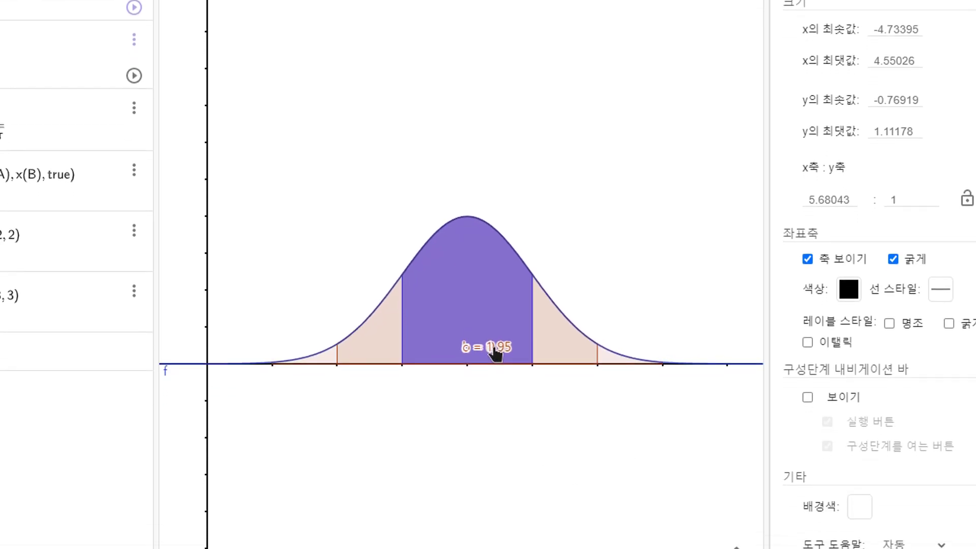
# Hide the value label of integral c, the area from -3 to 3
pyautogui.rightClick(494, 413)
pyautogui.click(586, 430)
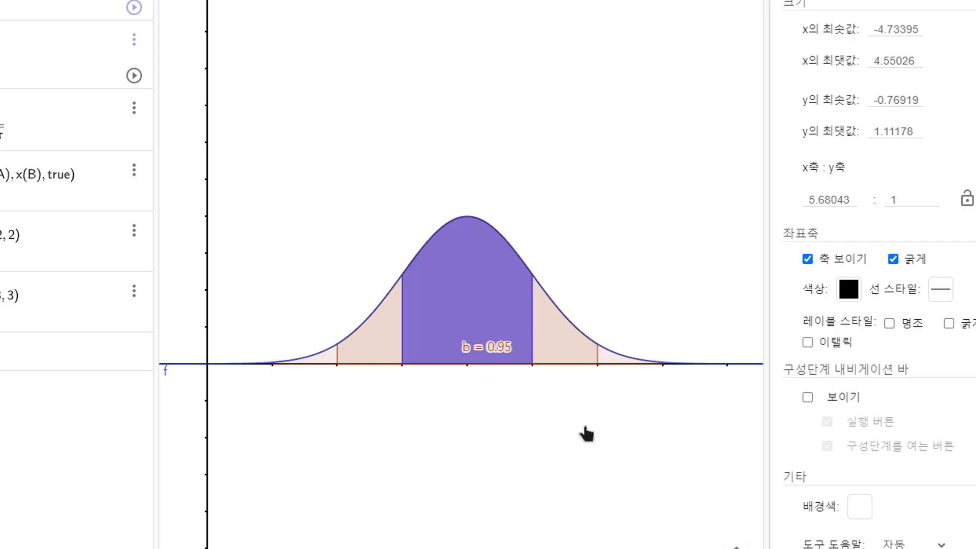
pyautogui.rightClick(496, 351)
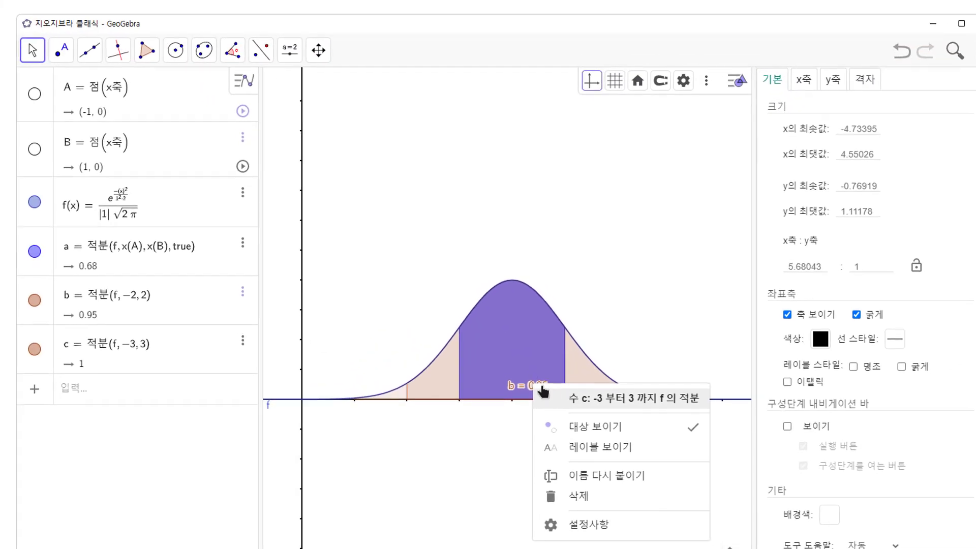
pyautogui.click(585, 378)
pyautogui.rightClick(584, 377)
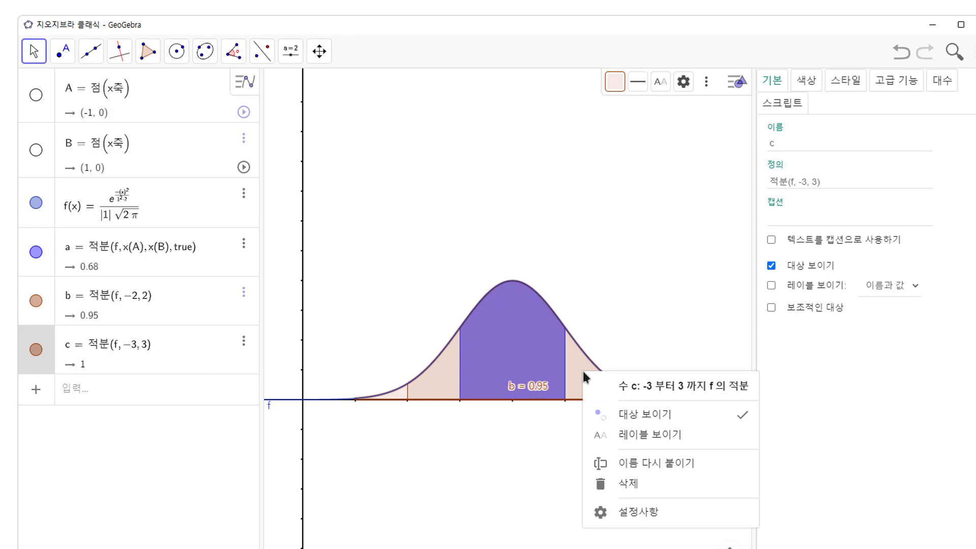
pyautogui.click(636, 435)
pyautogui.rightClick(600, 389)
pyautogui.click(656, 446)
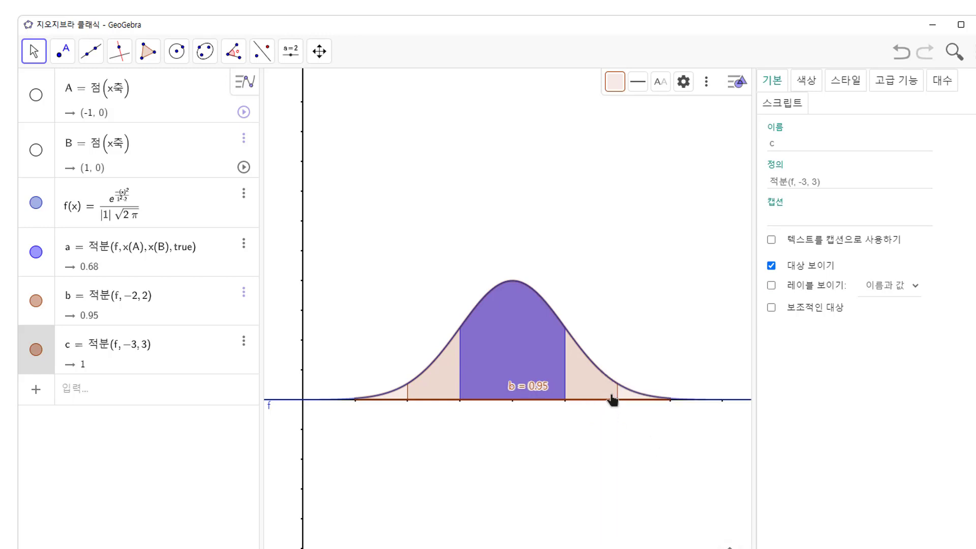
pyautogui.rightClick(621, 398)
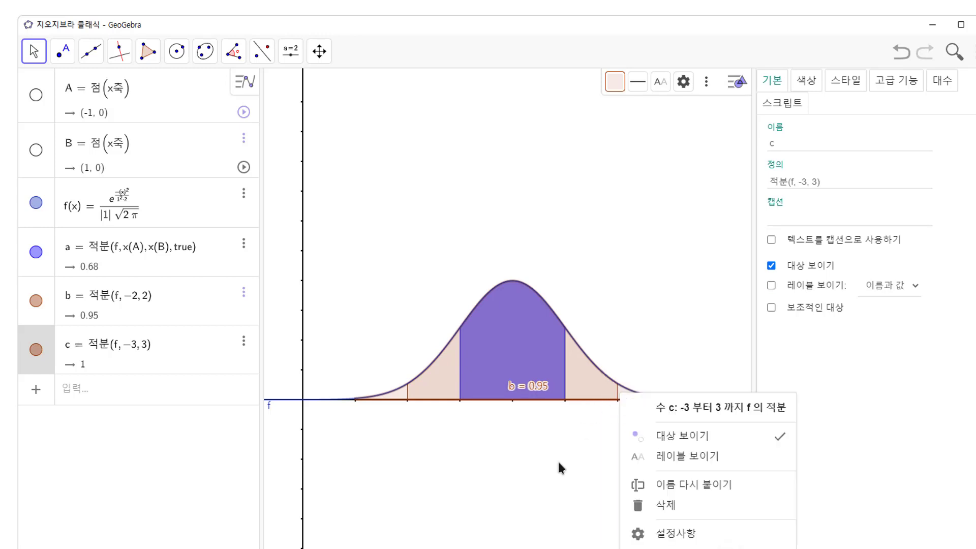
# Hide the value labels of integrals b and a, the two-sigma and one-sigma areas
pyautogui.click(168, 309)
pyautogui.click(819, 293)
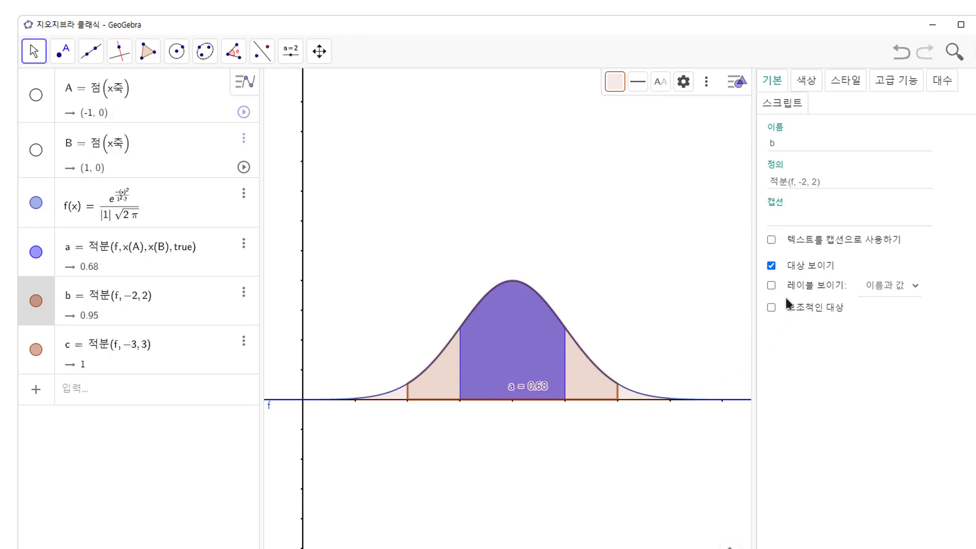
pyautogui.click(129, 254)
pyautogui.click(794, 285)
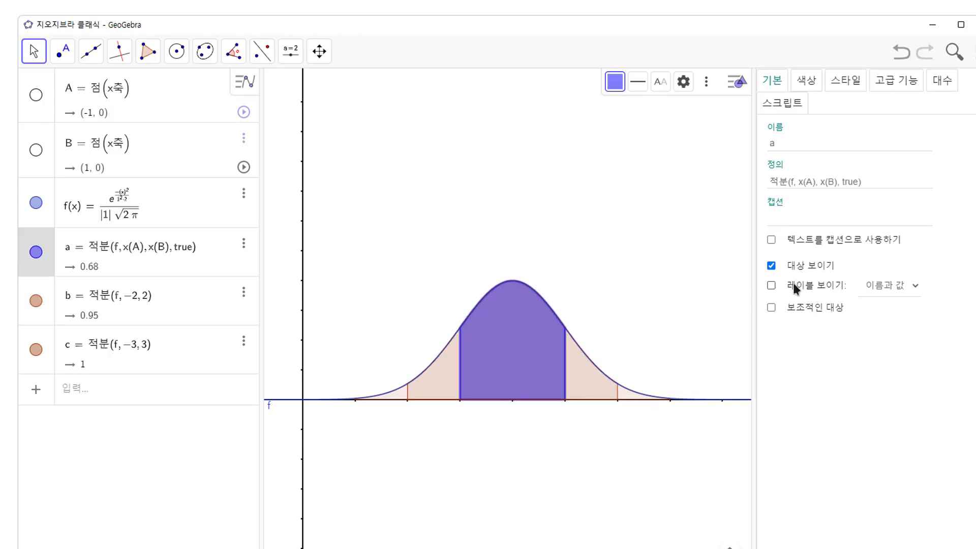
pyautogui.click(613, 488)
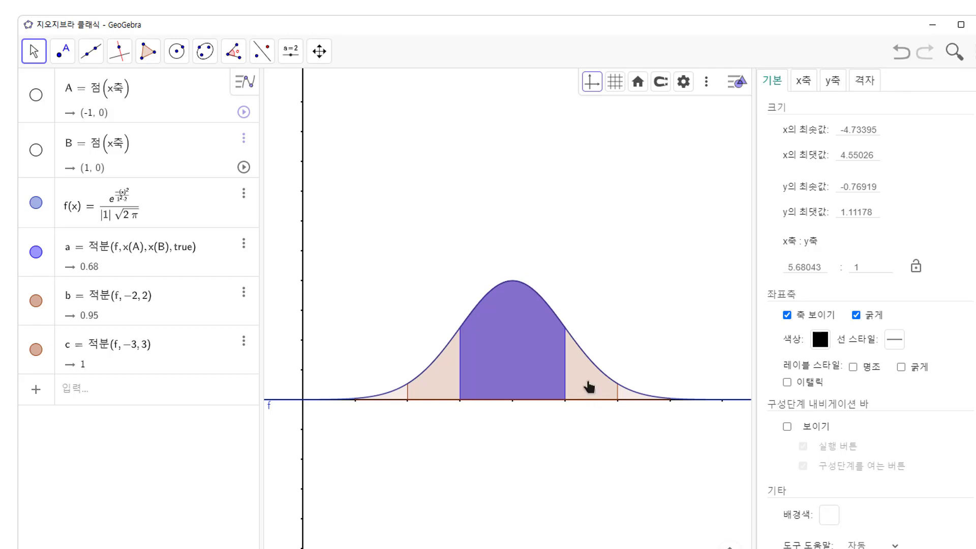
# Lower the fill opacity of integral a, the central one-sigma area, to lighten its shade
pyautogui.click(162, 257)
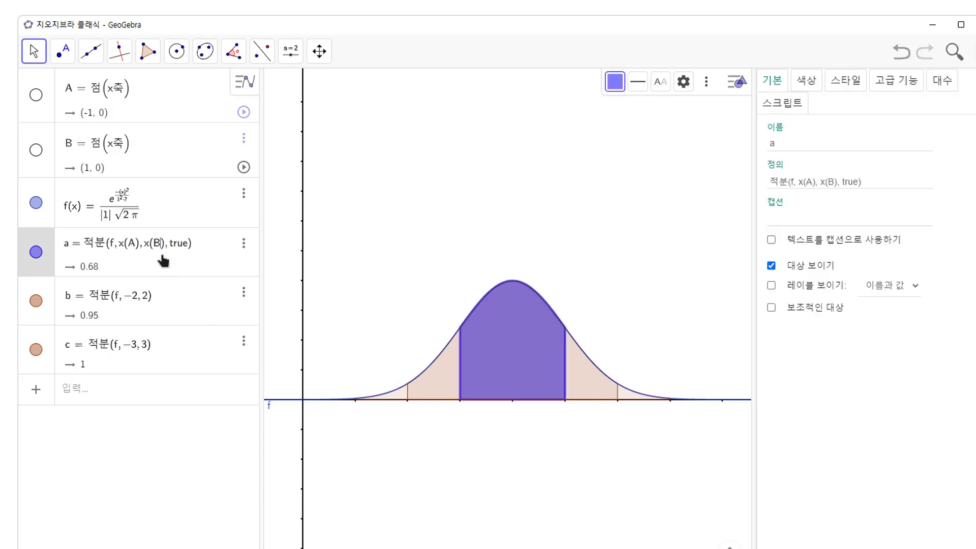
pyautogui.click(614, 87)
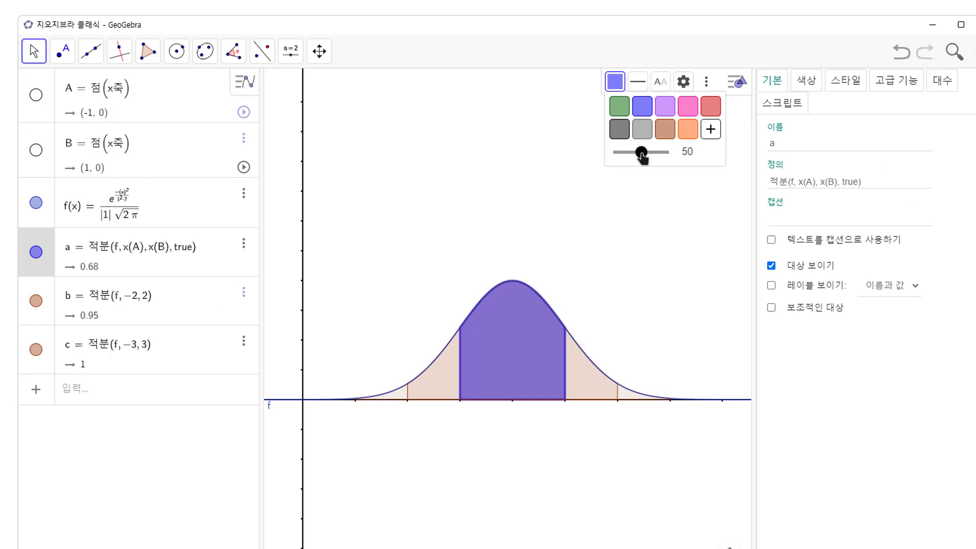
pyautogui.moveTo(642, 152); pyautogui.dragTo(630, 154)
# Recolor integrals b and c, the two- and three-sigma areas, to the same blue as the central area
pyautogui.click(111, 310)
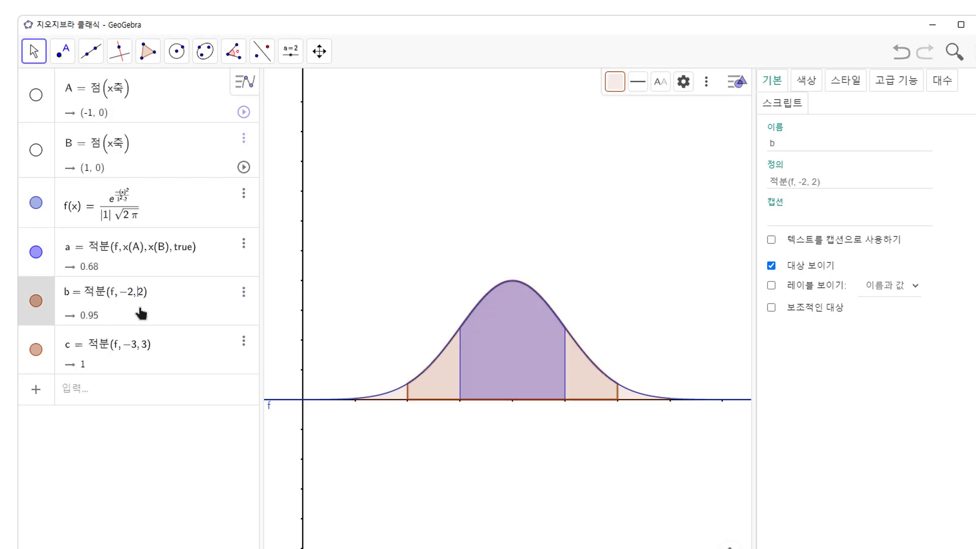
pyautogui.click(617, 86)
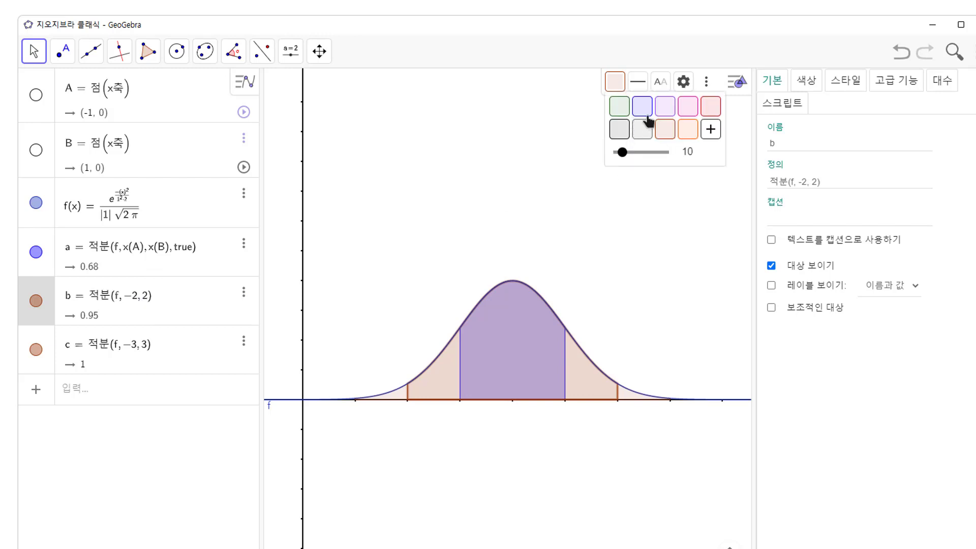
pyautogui.click(642, 106)
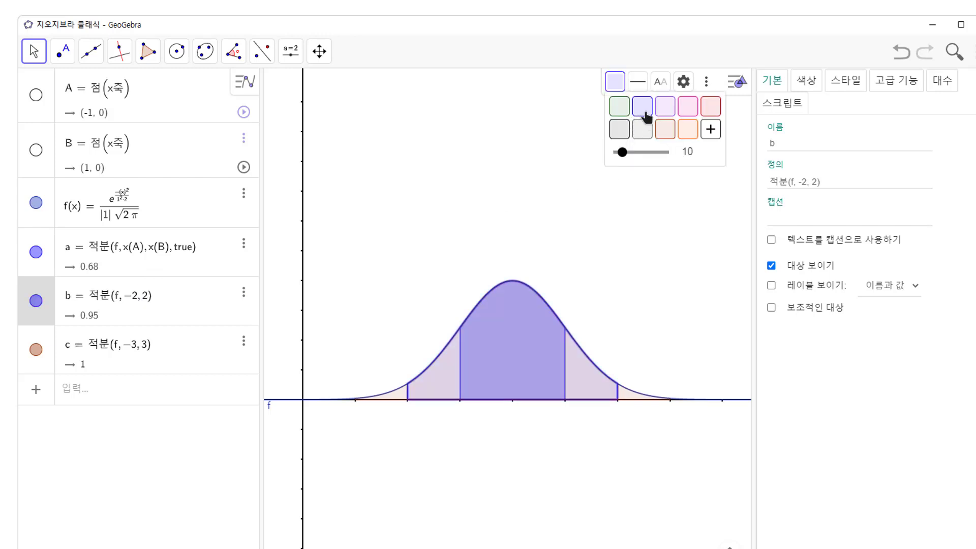
pyautogui.click(159, 345)
pyautogui.click(614, 85)
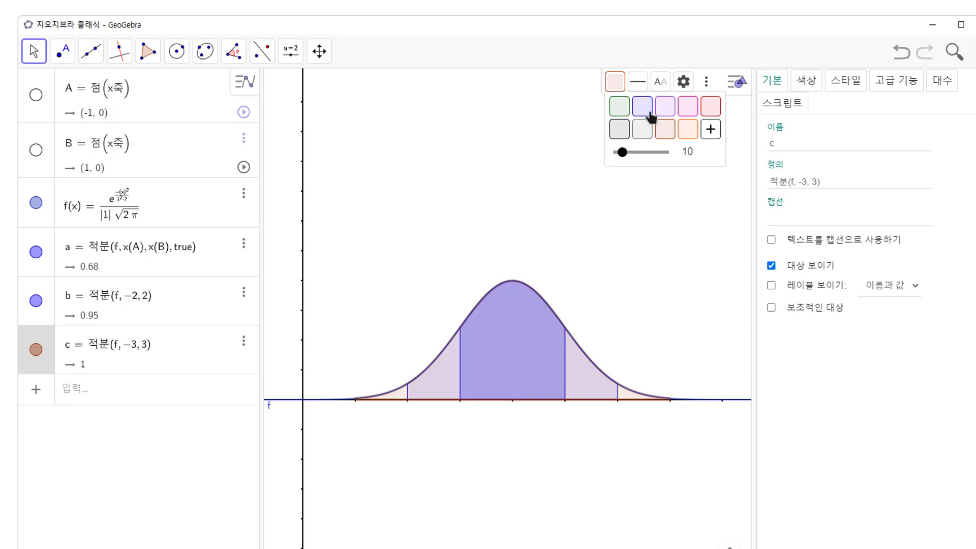
pyautogui.click(646, 112)
pyautogui.click(584, 484)
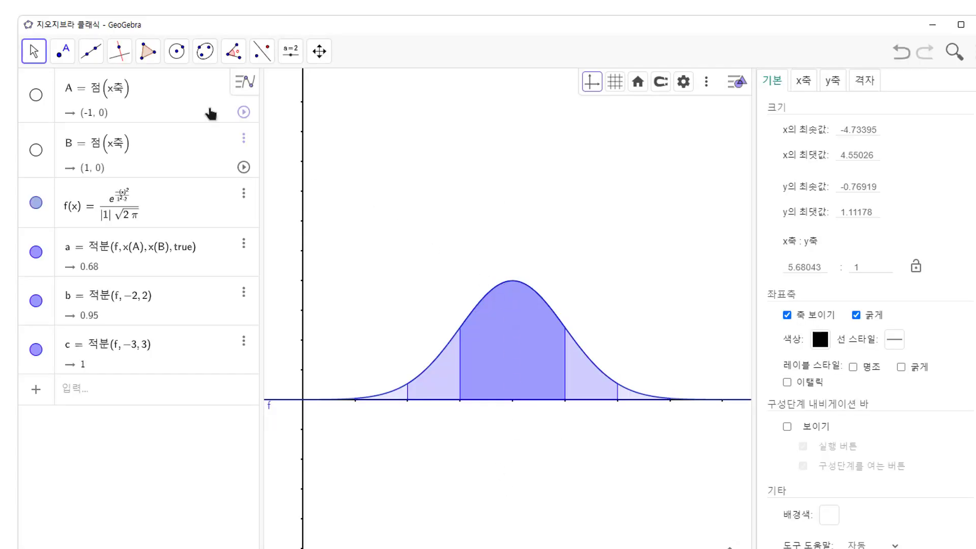
# Draw a vertical segment from the origin (0, 0) up to the peak of the bell curve at (0, 0.4)
pyautogui.click(86, 59)
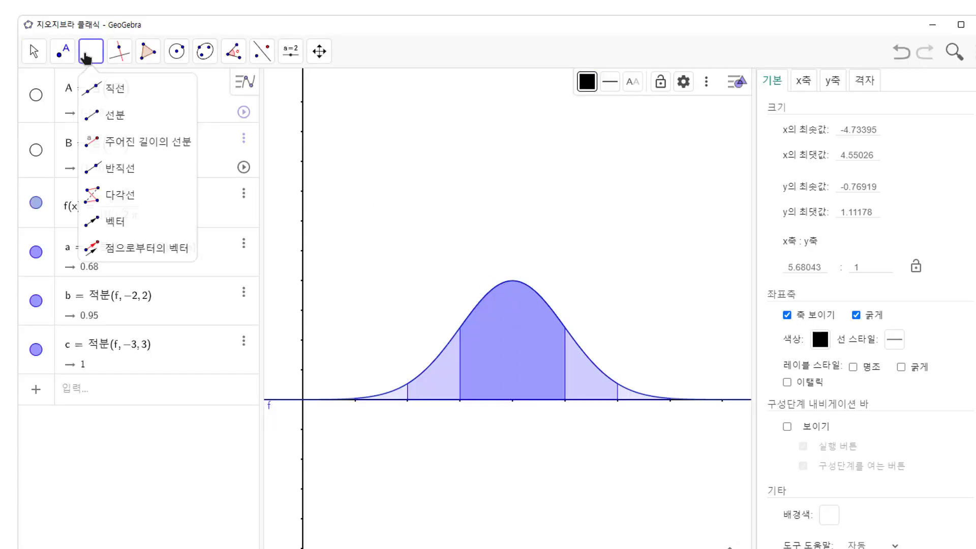
pyautogui.click(103, 121)
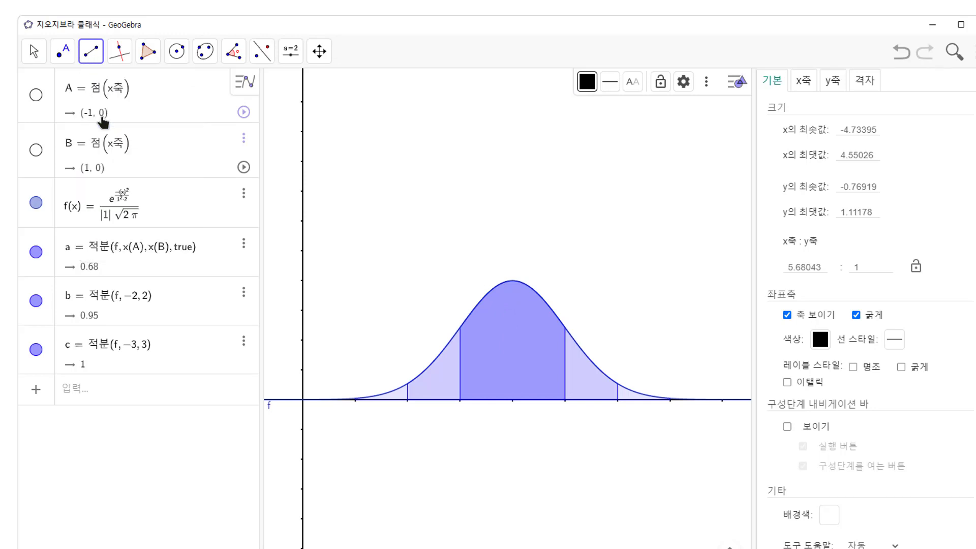
pyautogui.click(513, 399)
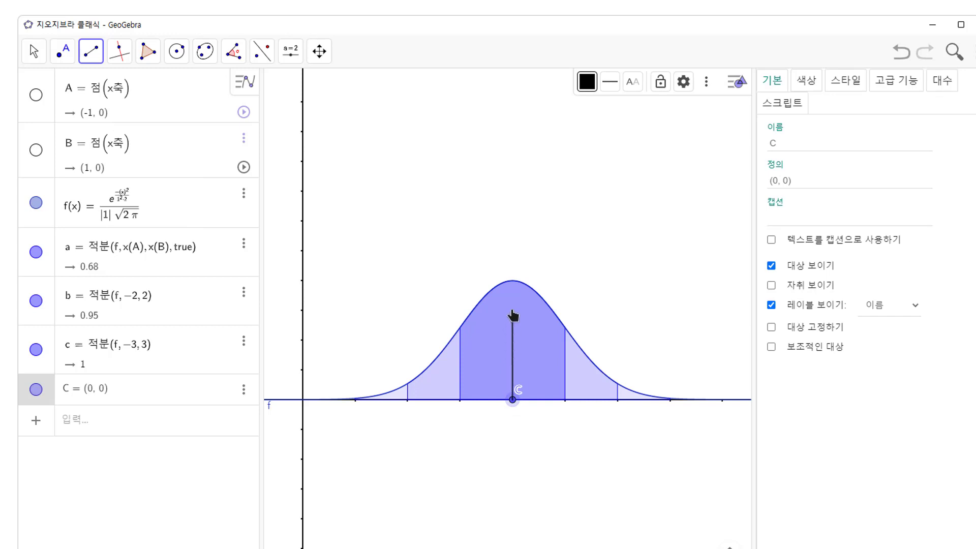
pyautogui.click(512, 285)
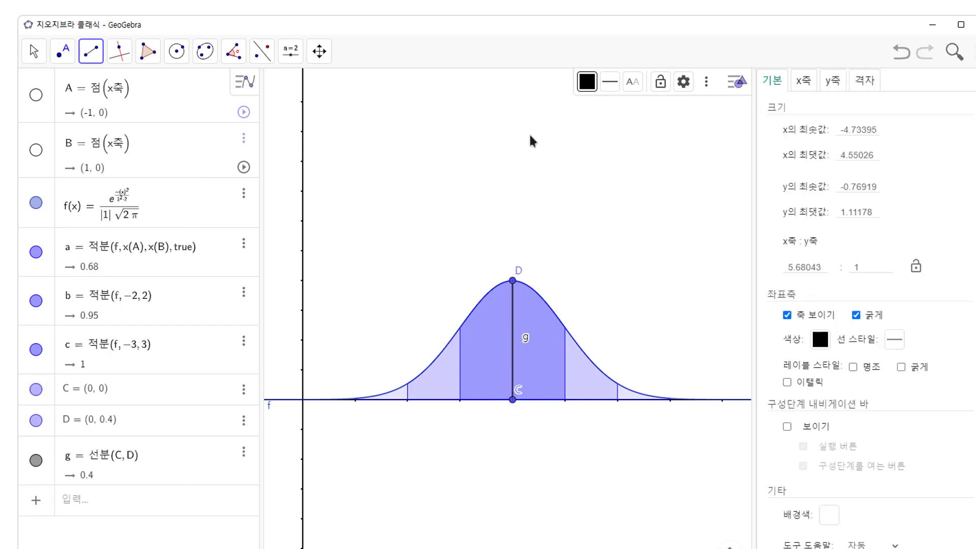
pyautogui.click(586, 83)
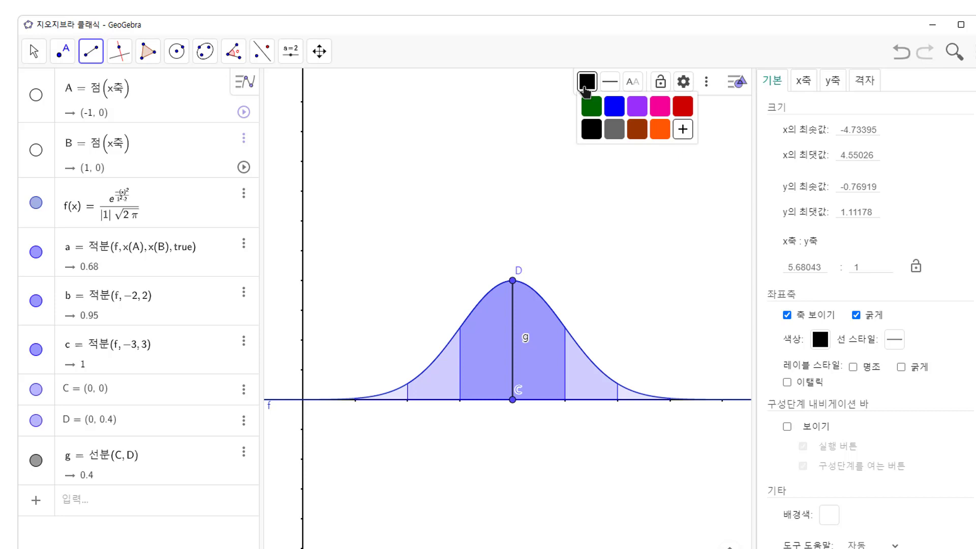
pyautogui.click(614, 107)
pyautogui.click(591, 533)
pyautogui.hotkey('ctrl', 'z')
pyautogui.hotkey('ctrl', 'z')
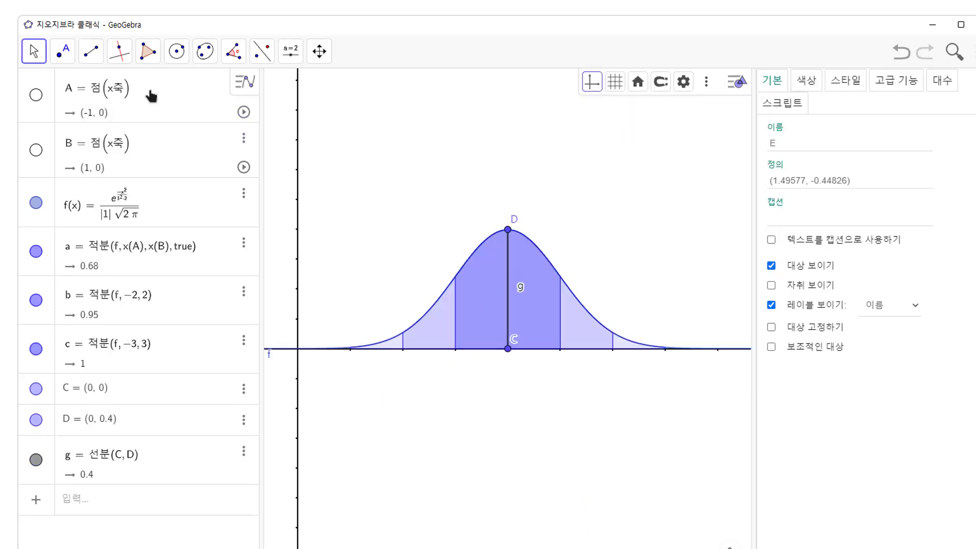
# Hide the center segment's endpoints C and D while keeping the segment itself shown
pyautogui.click(34, 51)
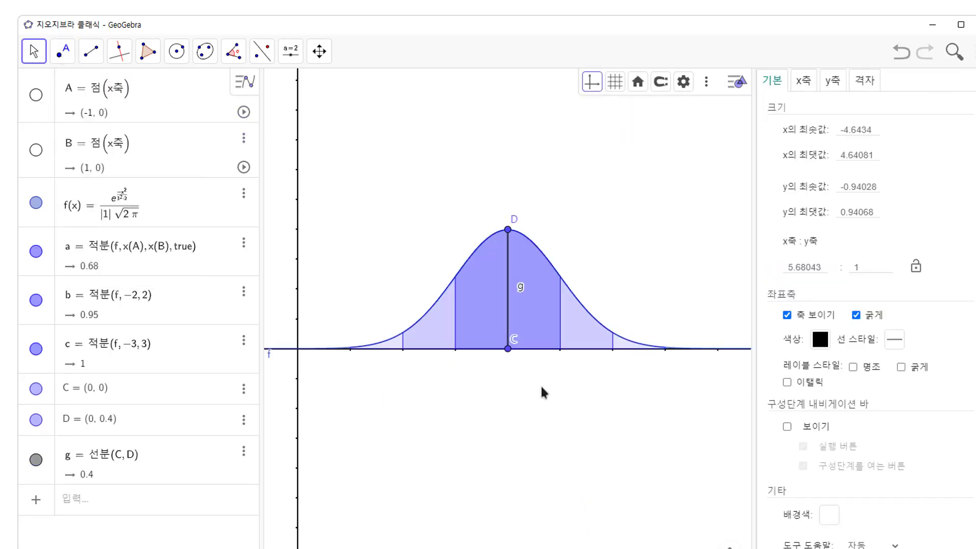
pyautogui.click(508, 350)
pyautogui.rightClick(508, 351)
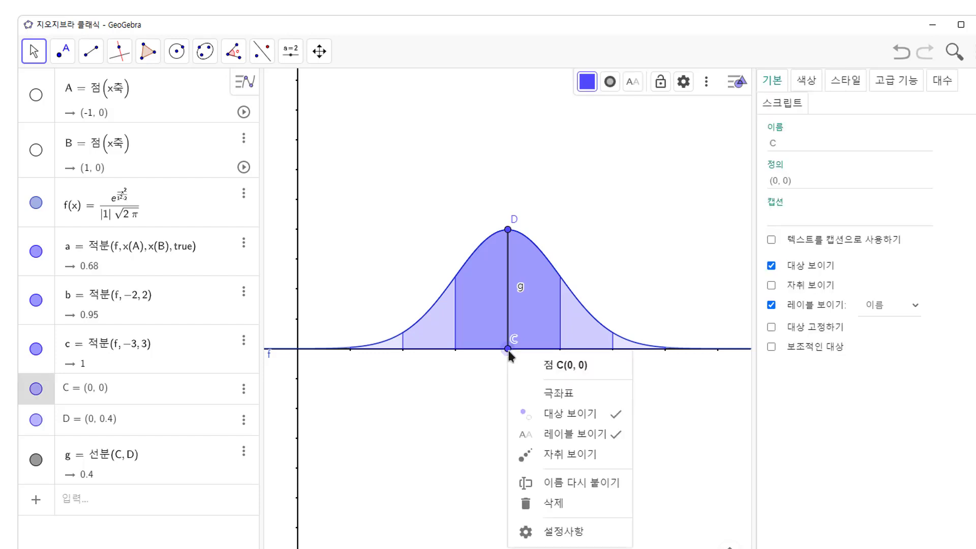
pyautogui.click(542, 407)
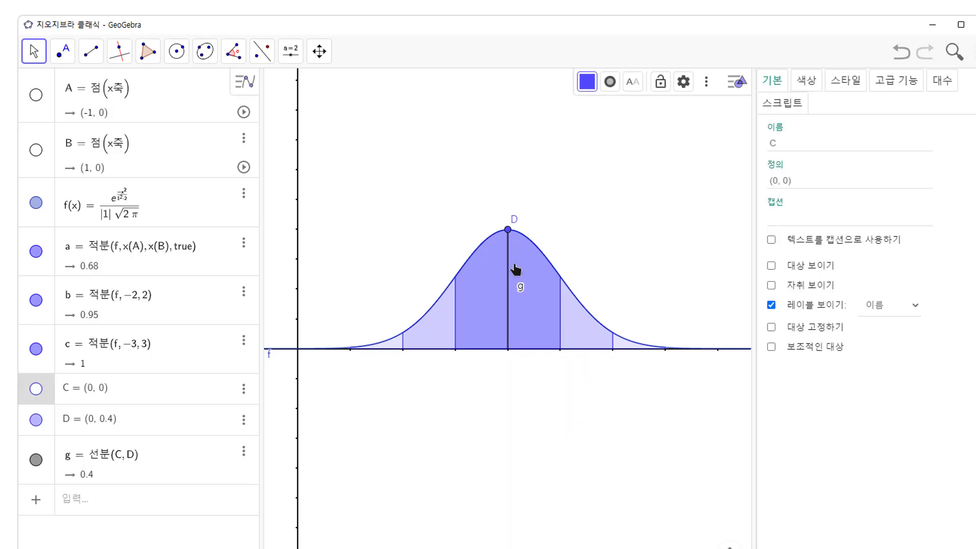
pyautogui.rightClick(508, 230)
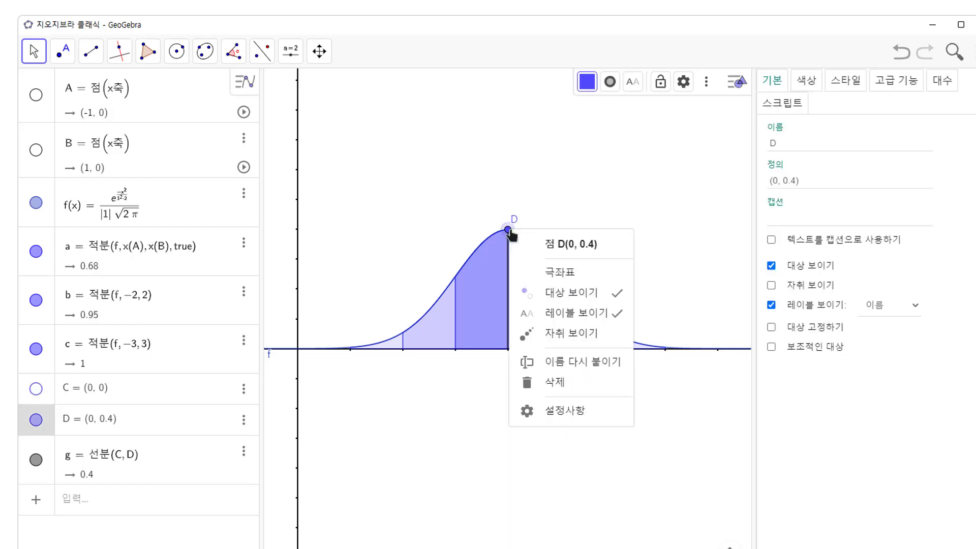
pyautogui.click(571, 294)
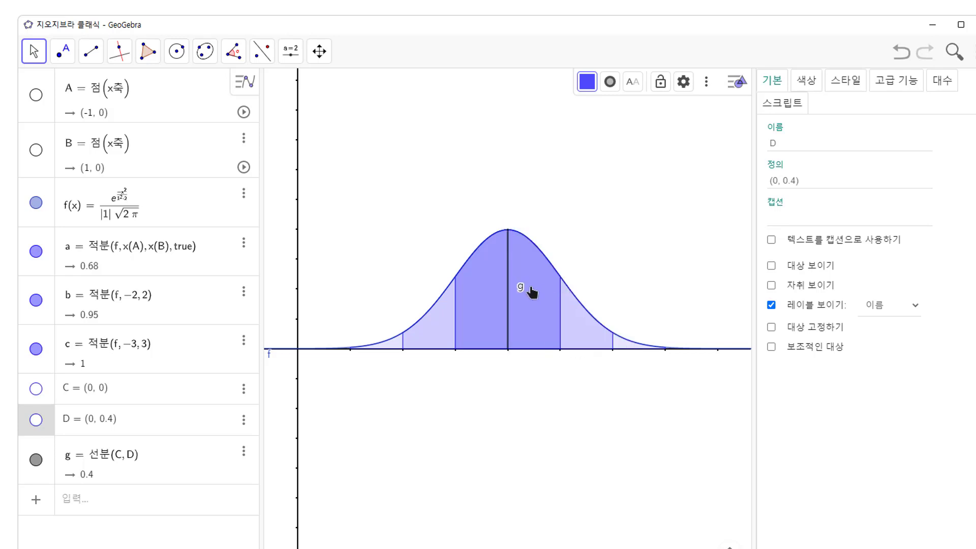
# Turn off the name label of segment g at the center of the curve
pyautogui.rightClick(510, 313)
pyautogui.click(145, 470)
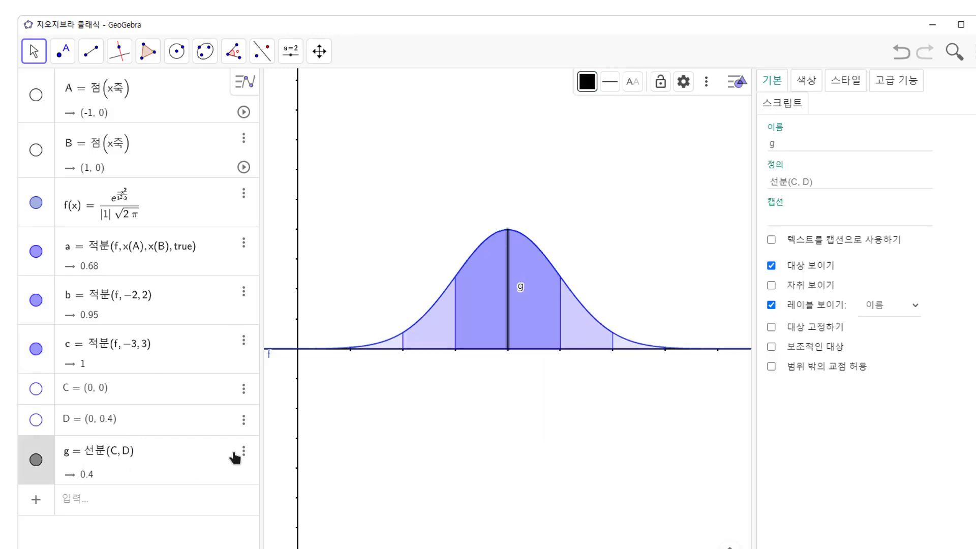
pyautogui.click(772, 305)
pyautogui.click(555, 414)
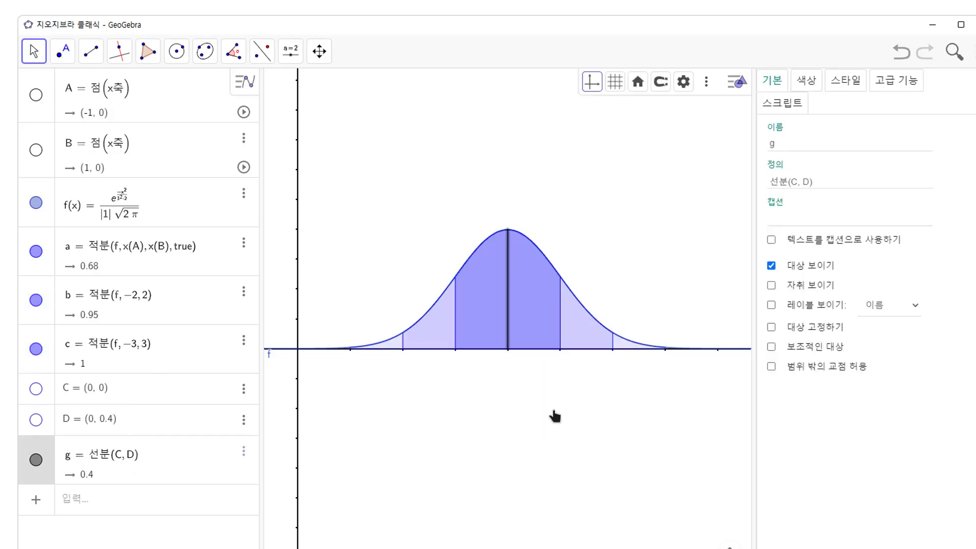
# Change the color of center segment g to blue
pyautogui.click(182, 463)
pyautogui.click(588, 83)
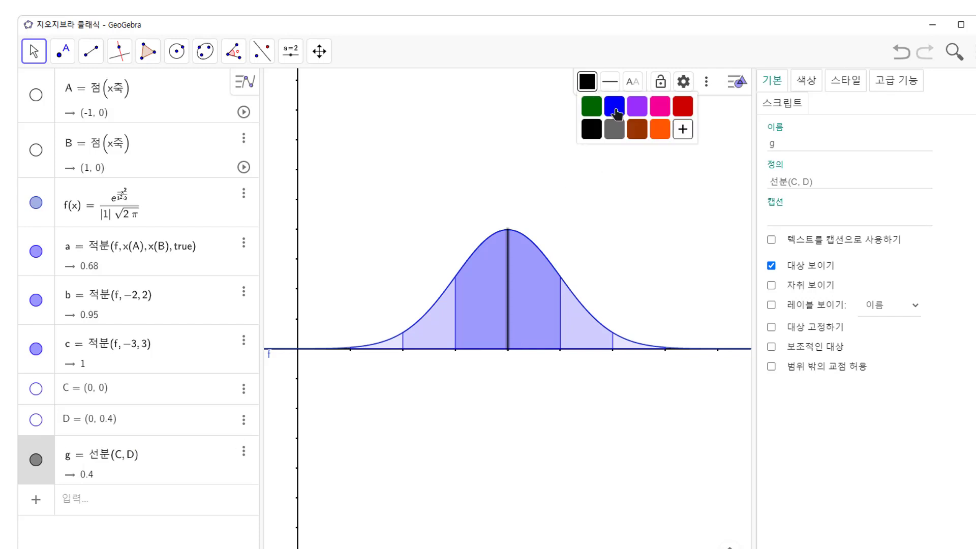
pyautogui.click(620, 114)
pyautogui.click(601, 432)
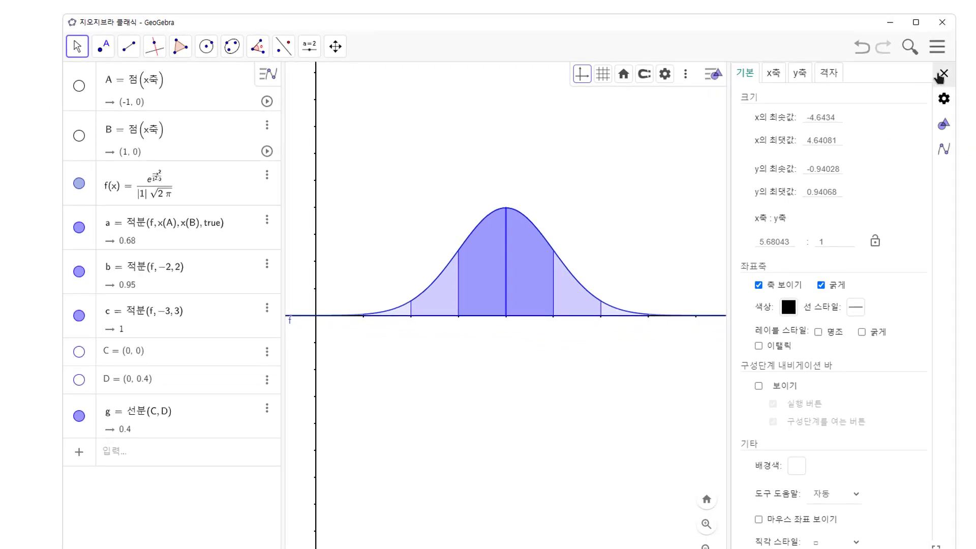
# Close the settings and export the enlarged graph view as an image copied to the clipboard
pyautogui.click(944, 75)
pyautogui.scroll(4, 684, 174)
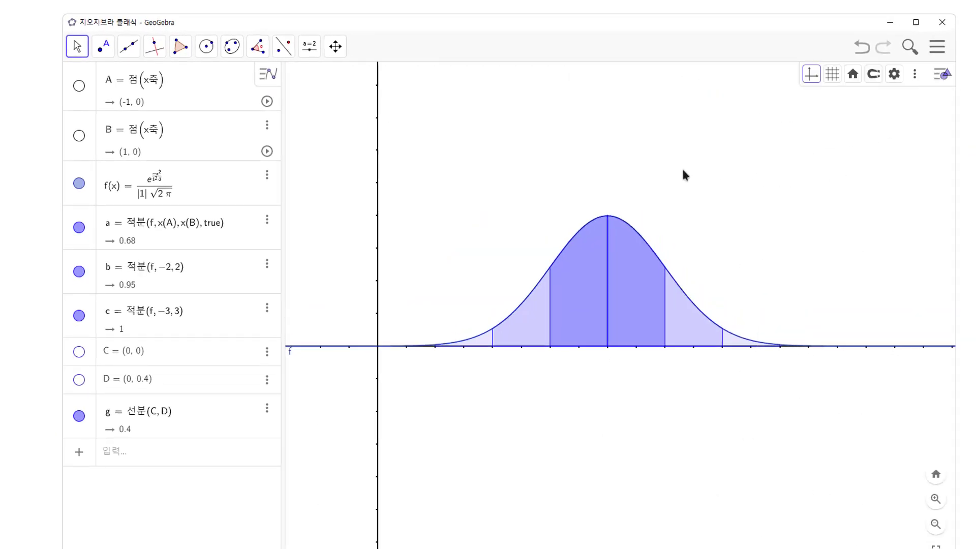
pyautogui.moveTo(684, 189); pyautogui.dragTo(717, 246)
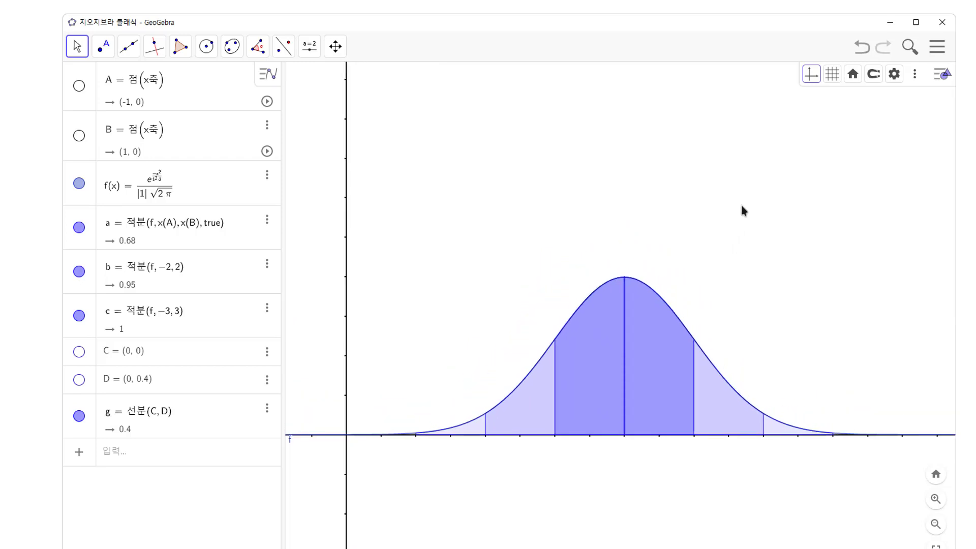
pyautogui.click(937, 52)
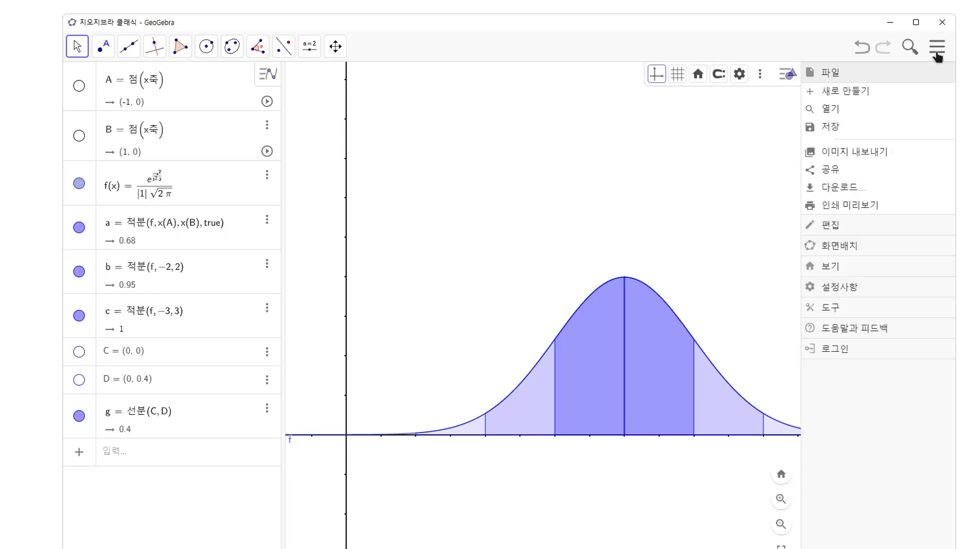
pyautogui.click(878, 153)
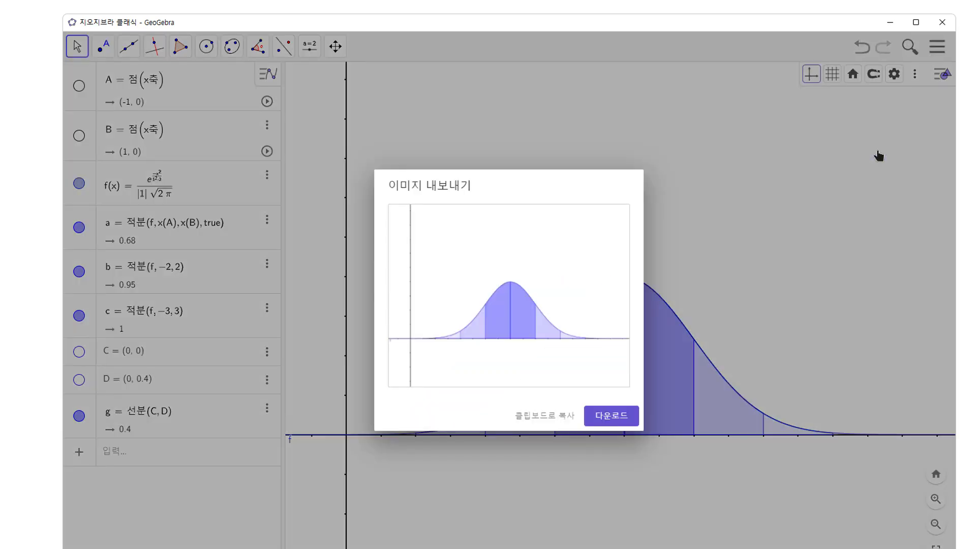
pyautogui.click(545, 418)
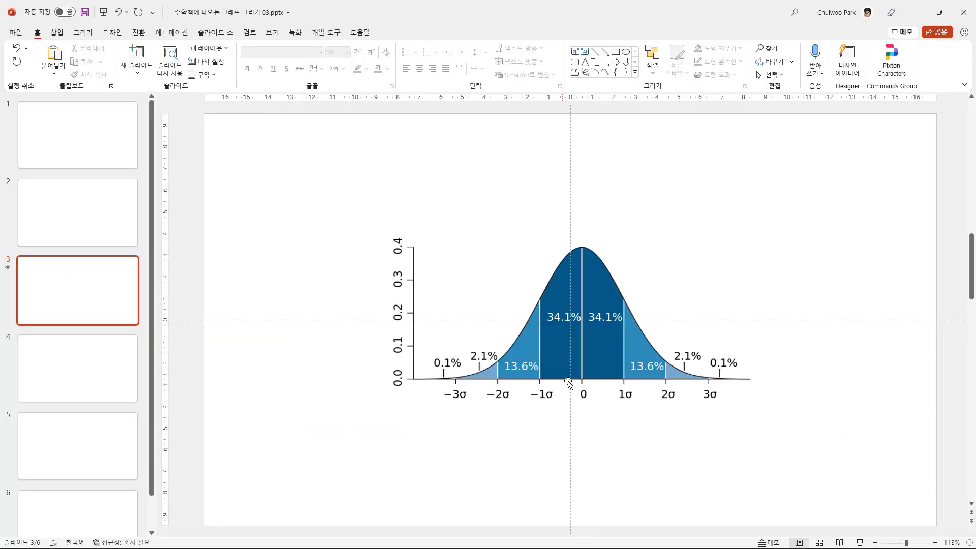
# Switch to PowerPoint, paste the copied graph onto slide 3, and scale and arrange it beside the reference bell curve
pyautogui.hotkey('ctrl', 'v')
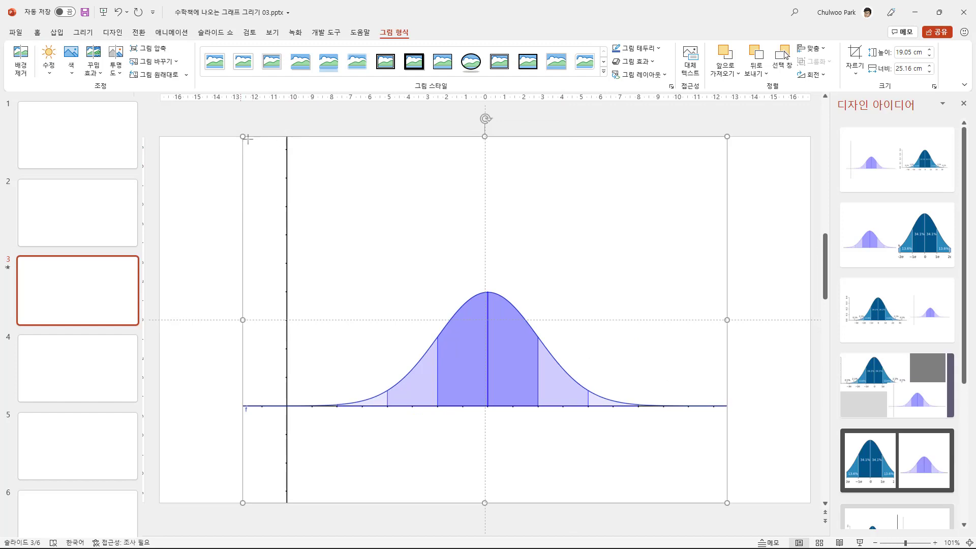
pyautogui.moveTo(248, 138); pyautogui.dragTo(464, 285)
pyautogui.click(390, 350)
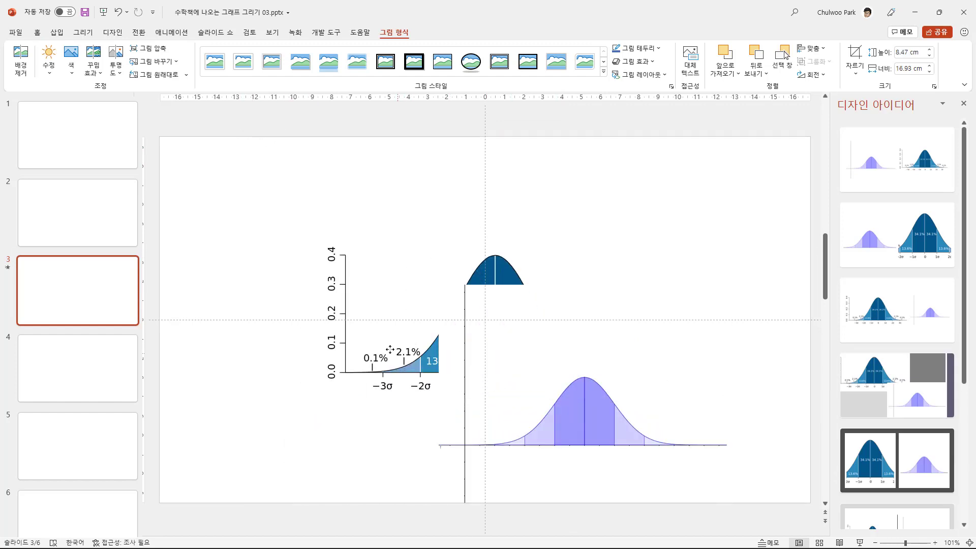
pyautogui.moveTo(390, 350); pyautogui.dragTo(255, 248)
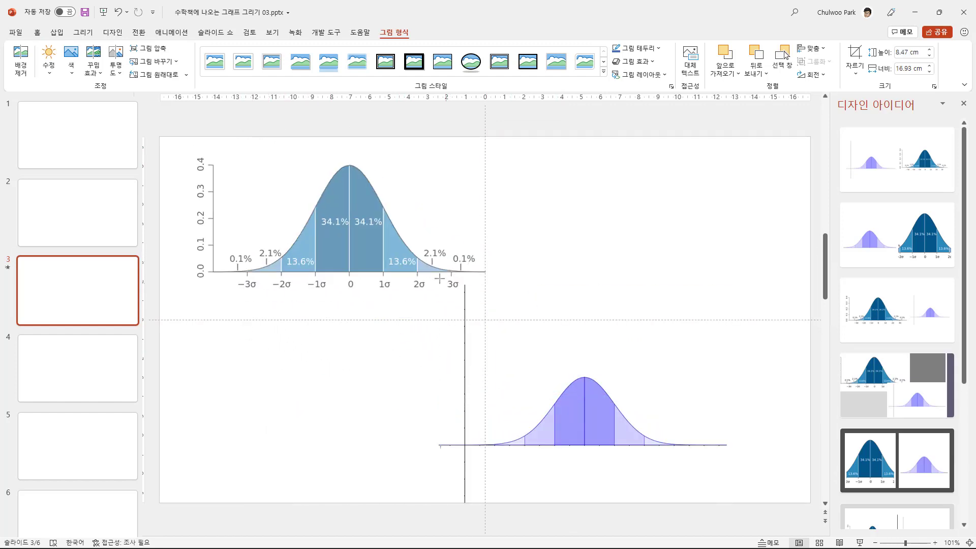
pyautogui.moveTo(440, 278); pyautogui.dragTo(387, 243)
pyautogui.moveTo(618, 430); pyautogui.dragTo(595, 352)
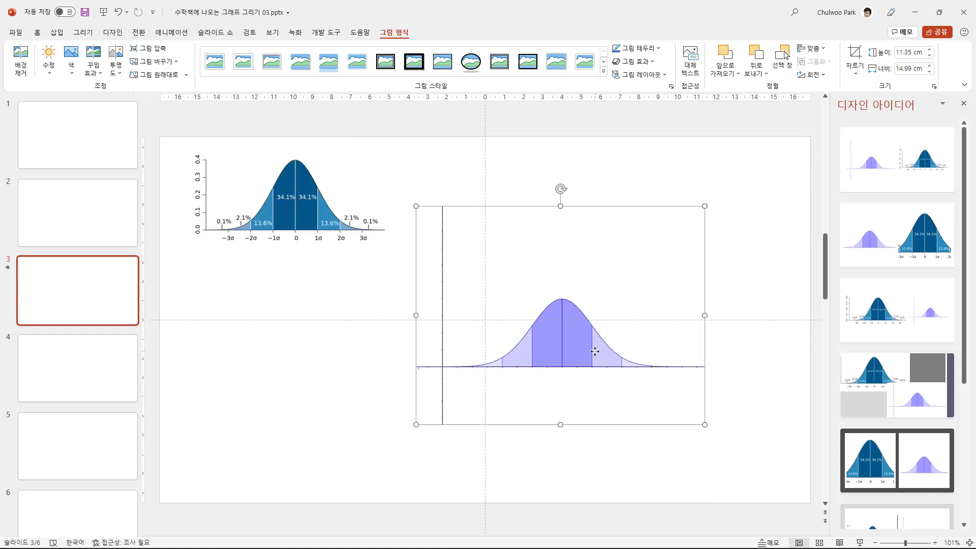
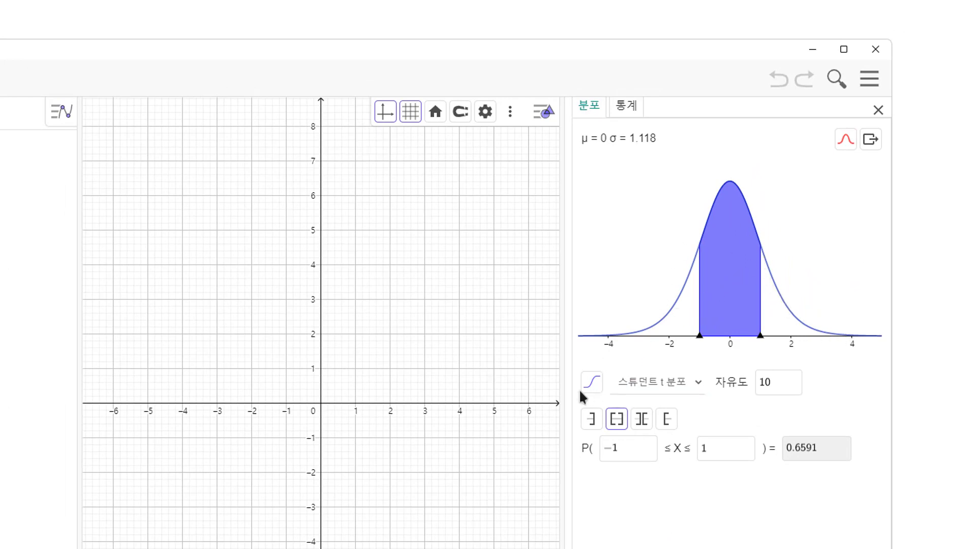
# Compare the Student t distribution's density and cumulative curves by switching between them, ending on the density curve
pyautogui.click(592, 384)
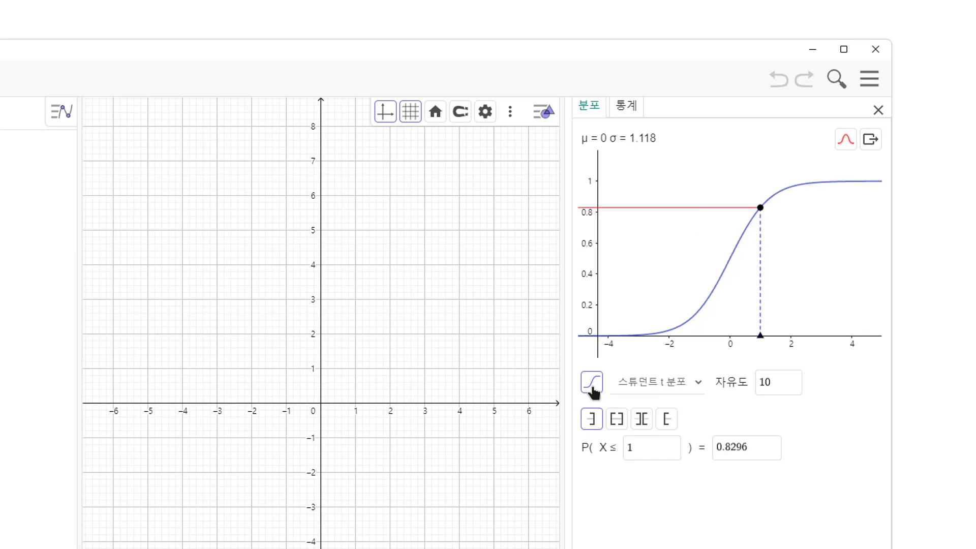
pyautogui.click(593, 390)
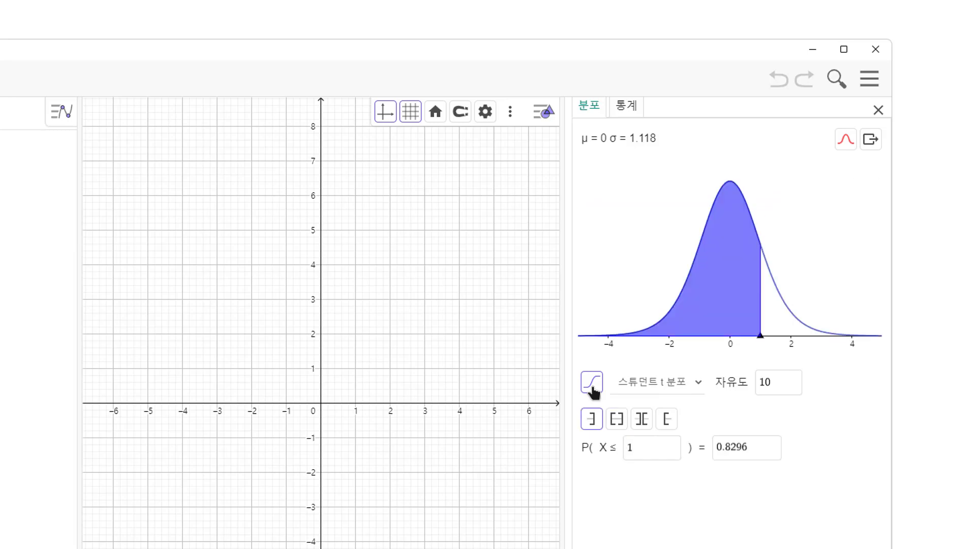
pyautogui.click(592, 389)
pyautogui.click(593, 389)
pyautogui.click(592, 389)
pyautogui.click(593, 390)
pyautogui.click(593, 390)
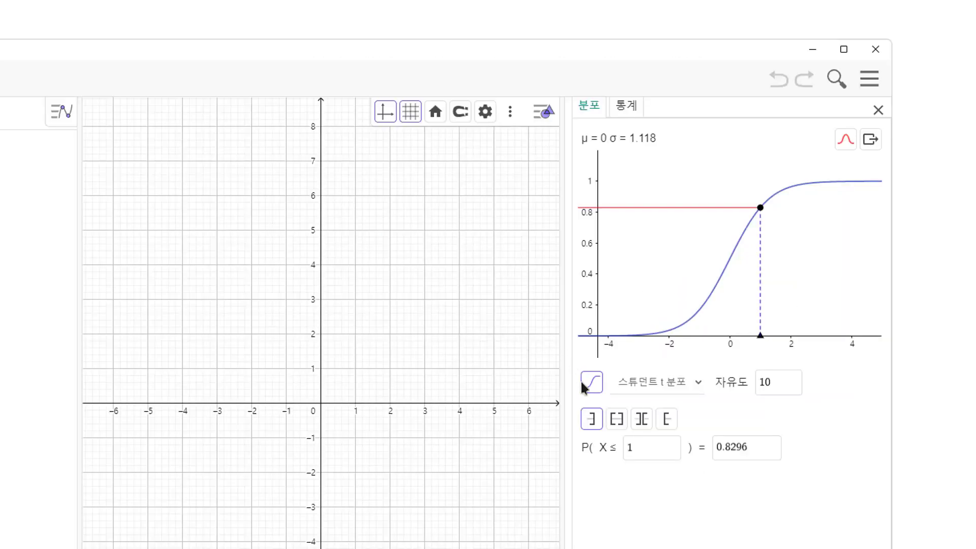
pyautogui.click(590, 384)
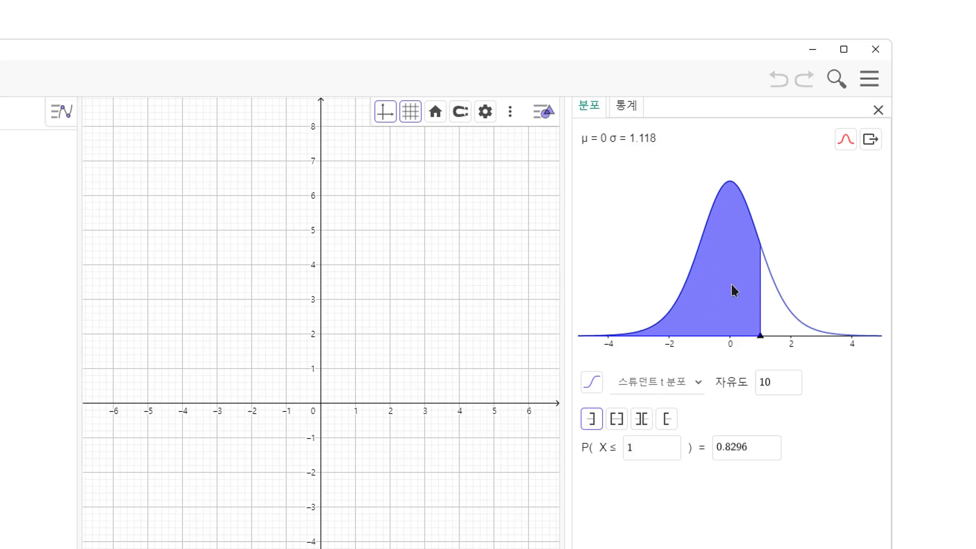
# Check the Student's t-distribution reference slide and set the t distribution's degrees of freedom to 1
pyautogui.hotkey('alt', 'Tab')
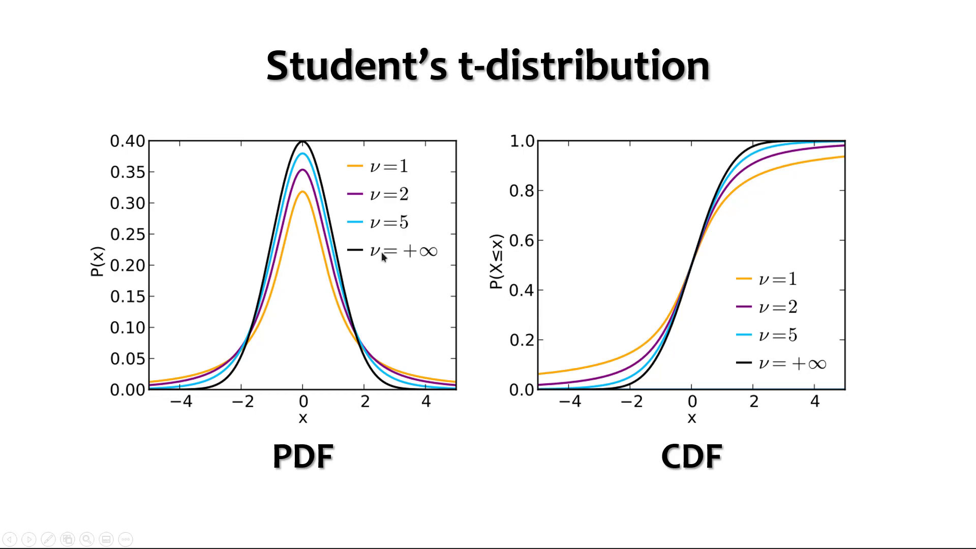
pyautogui.hotkey('alt', 'Tab')
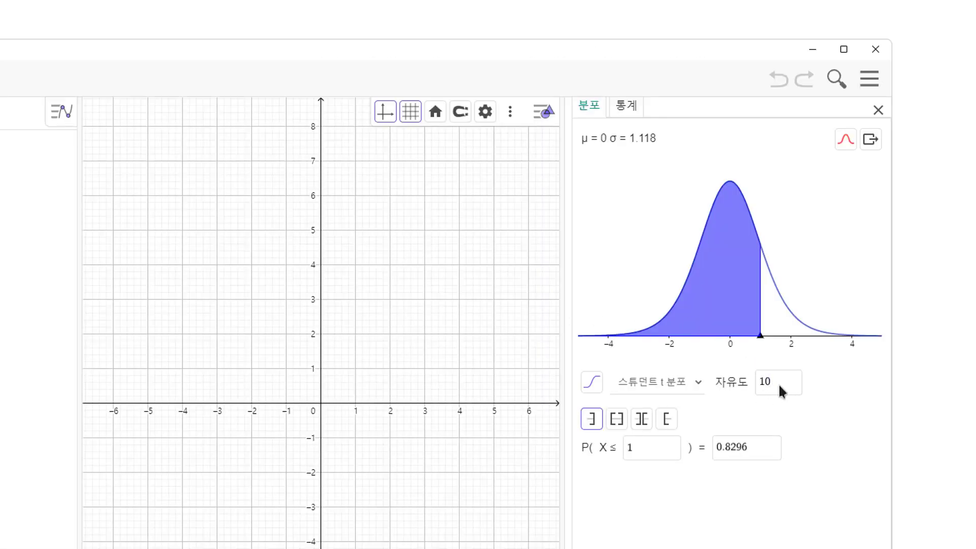
pyautogui.click(758, 382)
pyautogui.press('BackSpace')
# Try to copy the t distribution to the graphics view, and delete the resulting function f and points B and A
pyautogui.click(871, 140)
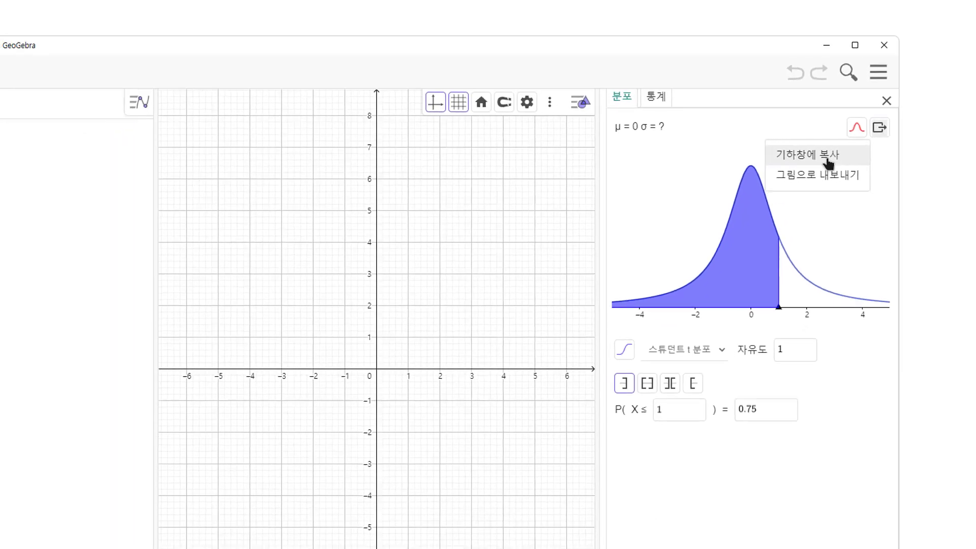
pyautogui.click(827, 160)
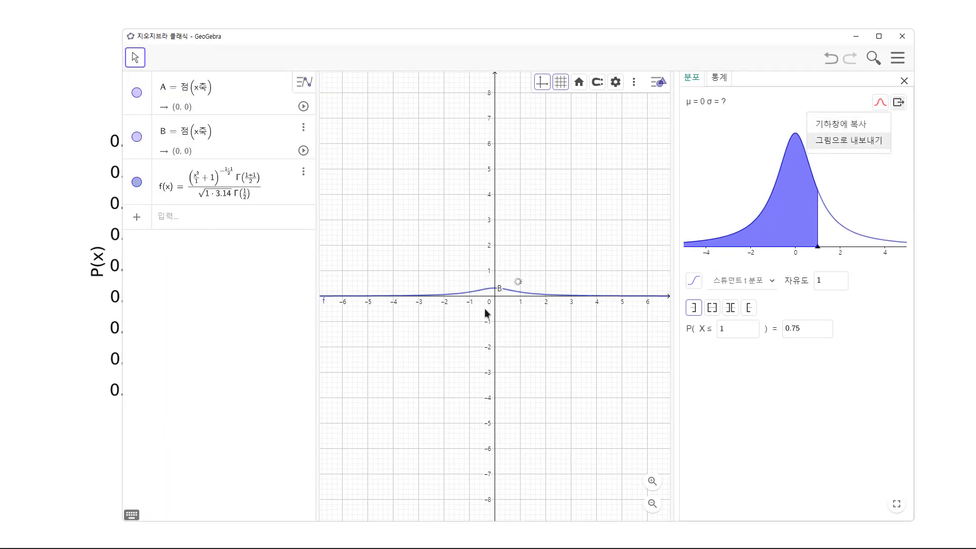
pyautogui.click(303, 172)
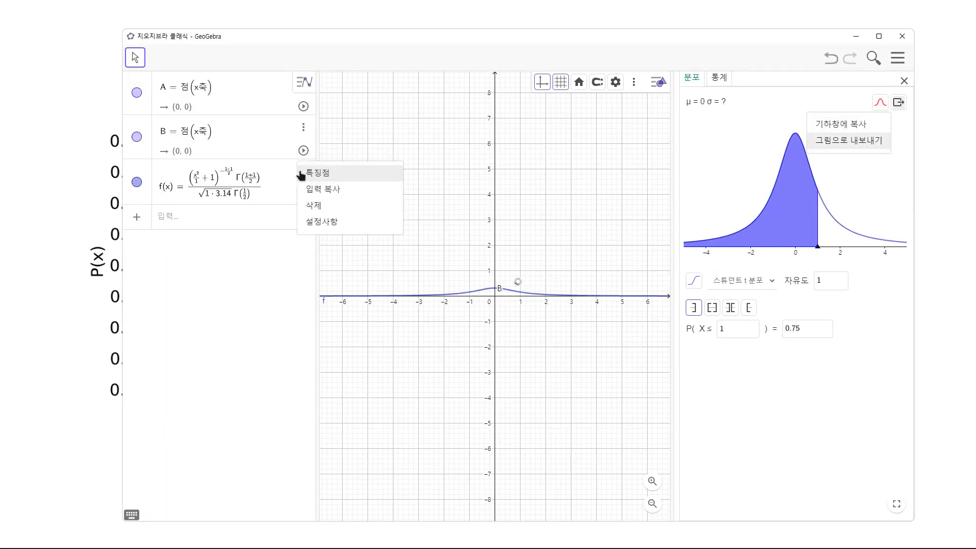
pyautogui.click(313, 206)
pyautogui.click(303, 128)
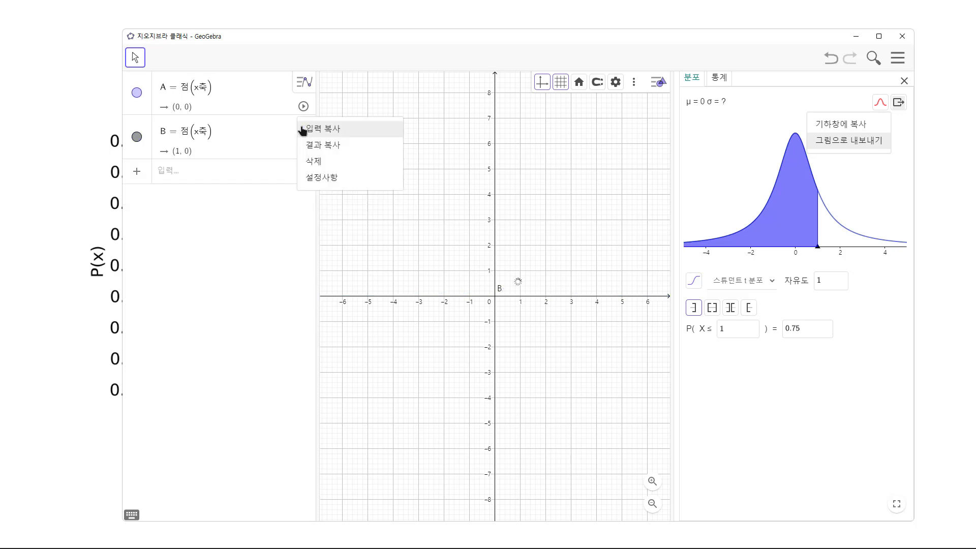
pyautogui.click(328, 166)
pyautogui.click(303, 83)
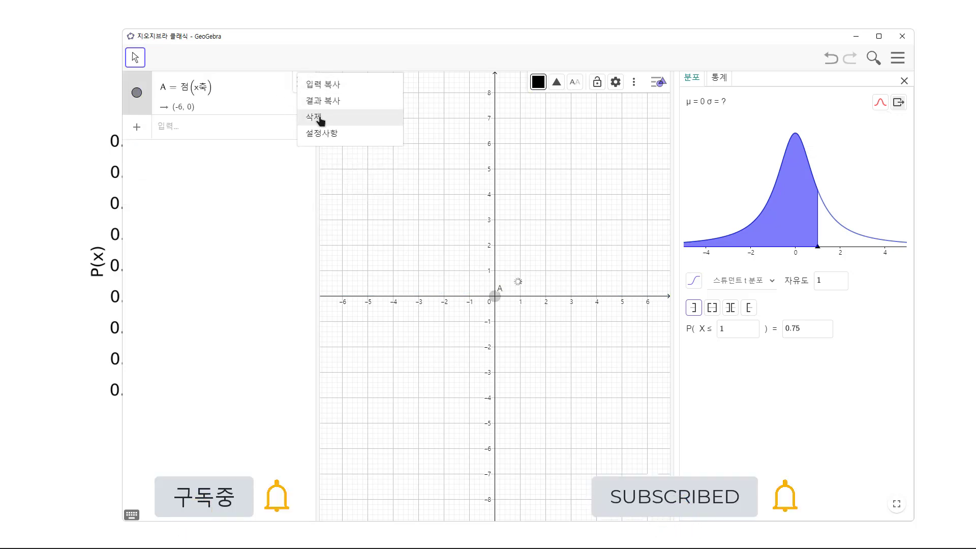
pyautogui.click(320, 118)
# Copy the t distribution to the graphics view for 1, 2 and 5 degrees of freedom in turn
pyautogui.click(898, 102)
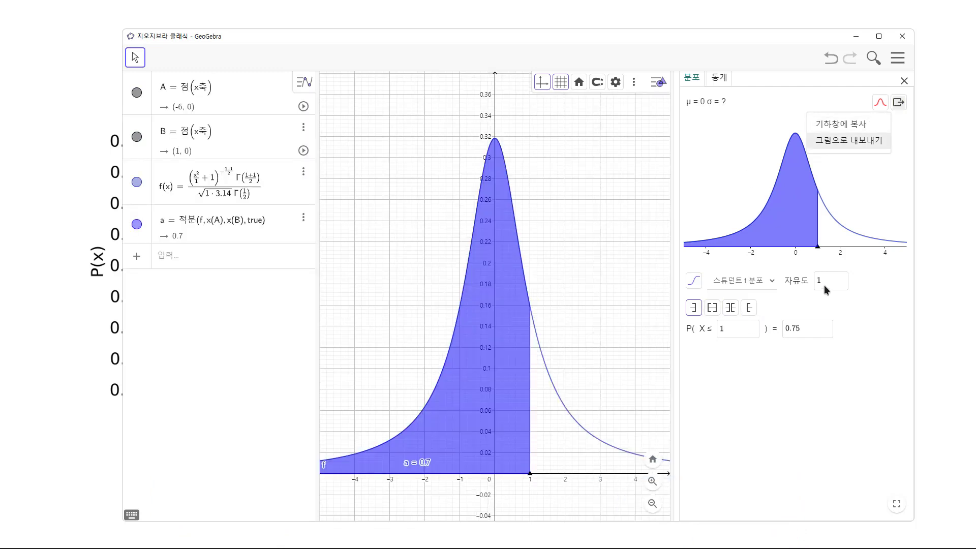
pyautogui.write('2')
pyautogui.press('Return')
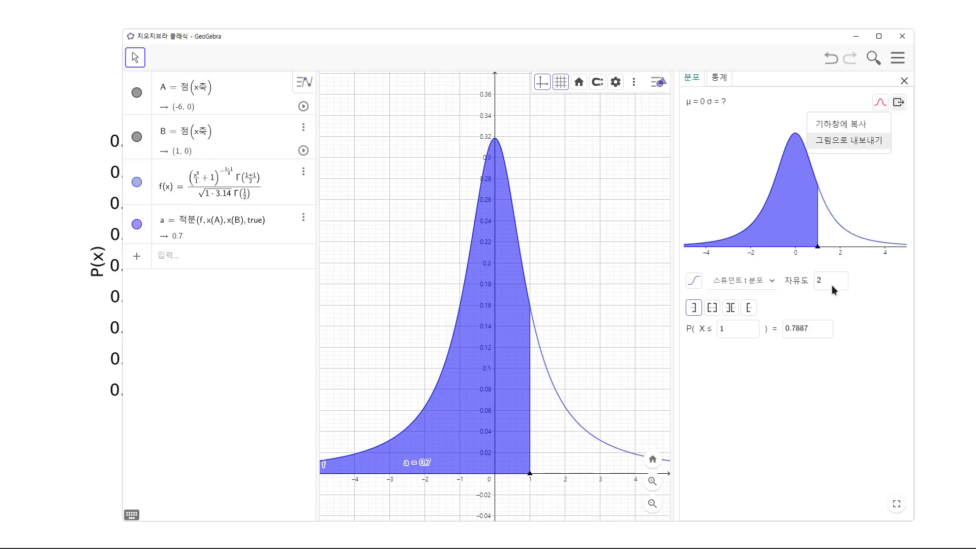
pyautogui.click(873, 127)
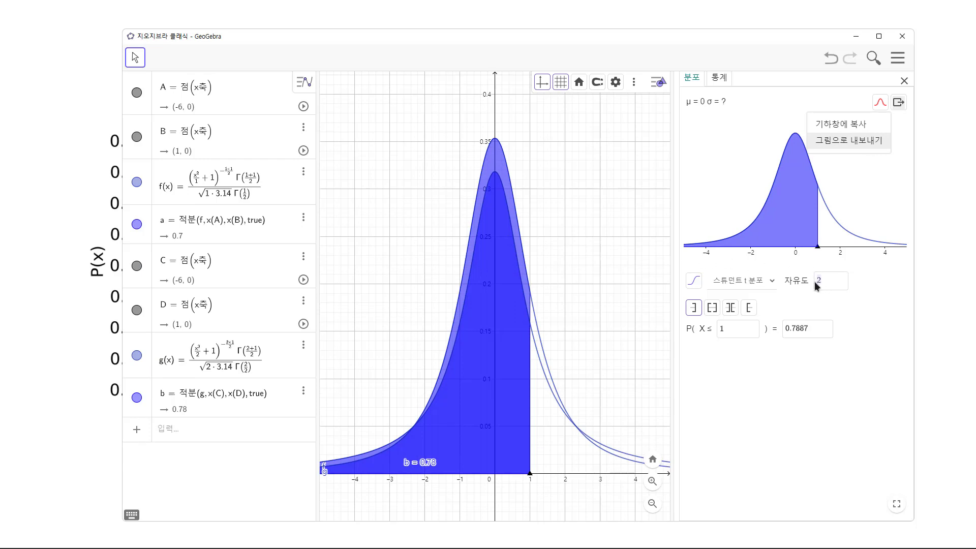
pyautogui.write('5')
pyautogui.click(845, 124)
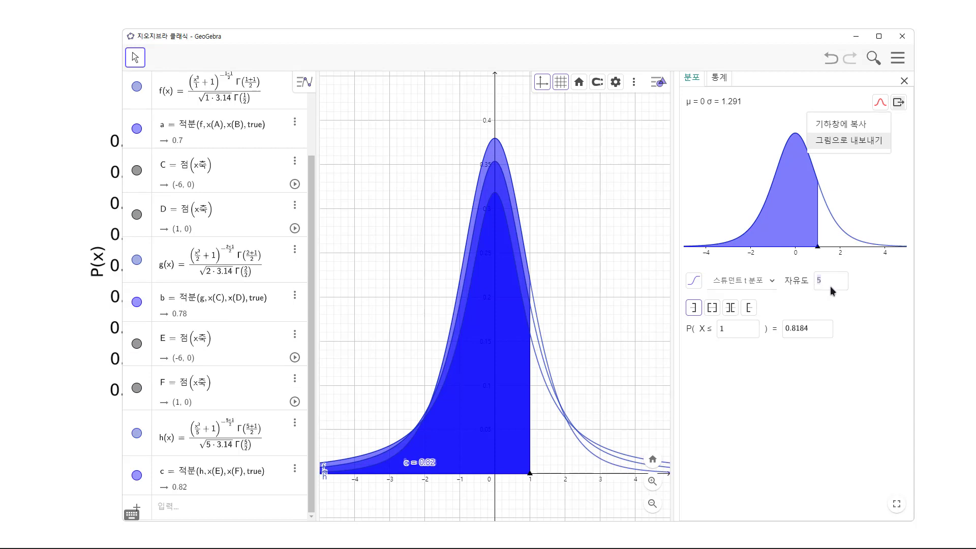
# Try infinity as the t distribution's degrees of freedom and consult the reference slide's ν = +∞ curve
pyautogui.write('inf')
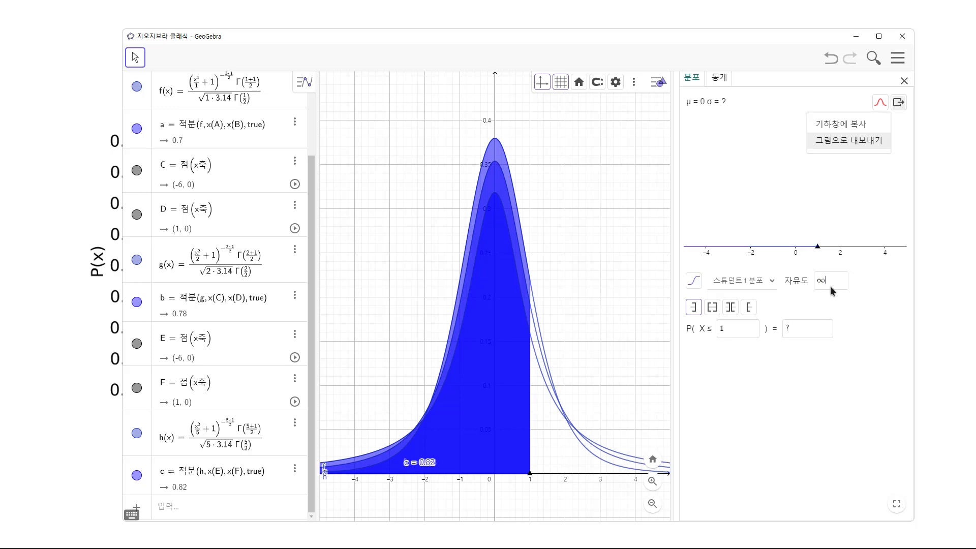
pyautogui.moveTo(831, 285); pyautogui.dragTo(789, 259)
pyautogui.click(831, 282)
pyautogui.hotkey('alt', 'Tab')
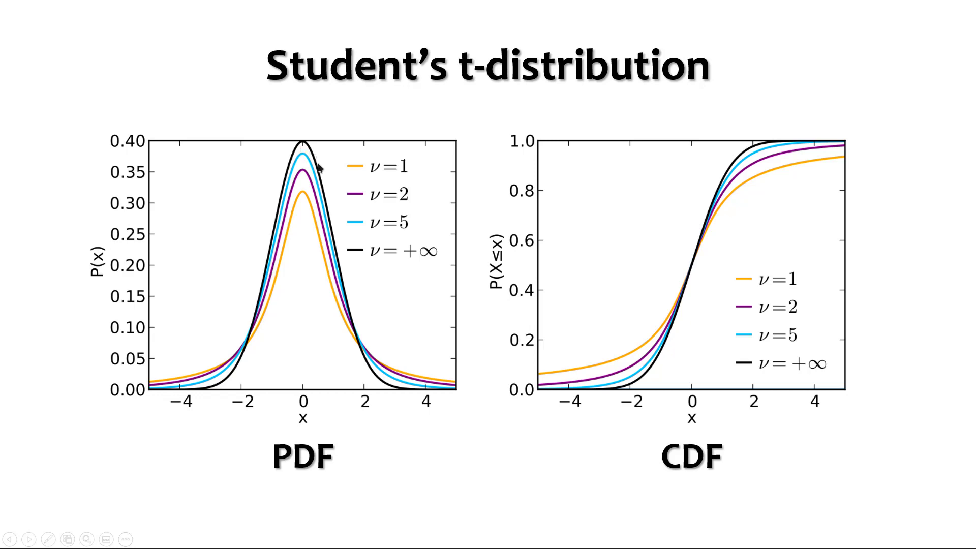
pyautogui.hotkey('alt', 'Tab')
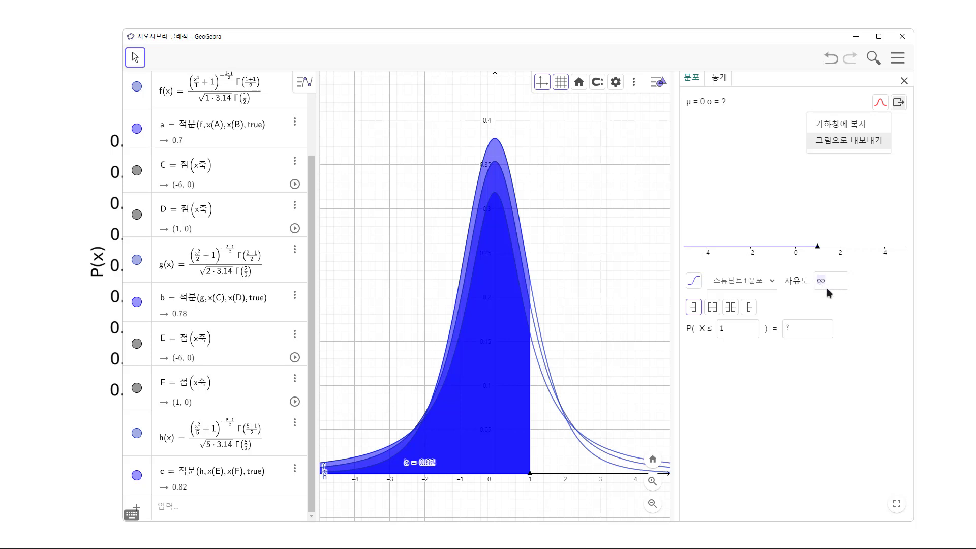
pyautogui.hotkey('alt', 'Tab')
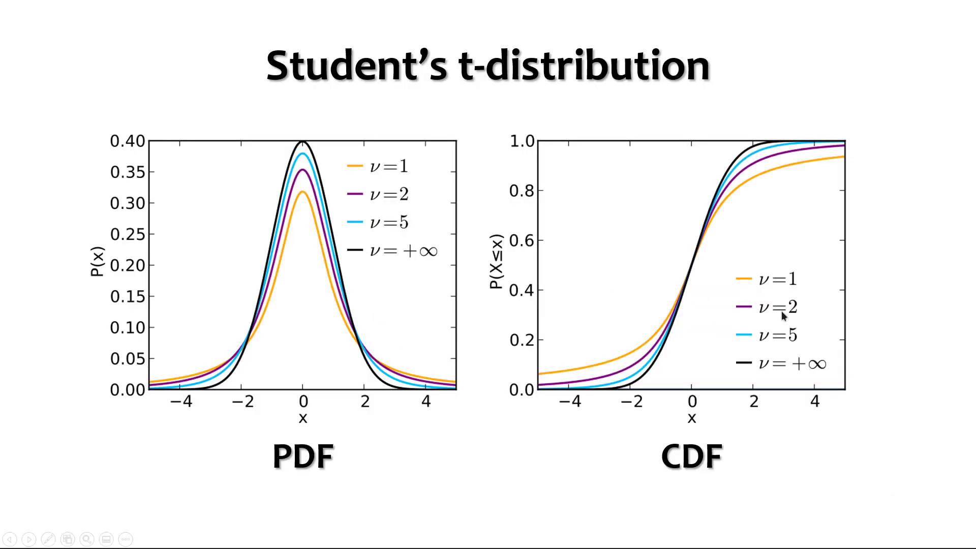
pyautogui.hotkey('alt', 'Tab')
# Try 1000, 100, 50 and 400 as the t distribution's degrees of freedom in place of infinity
pyautogui.moveTo(823, 282); pyautogui.dragTo(813, 283)
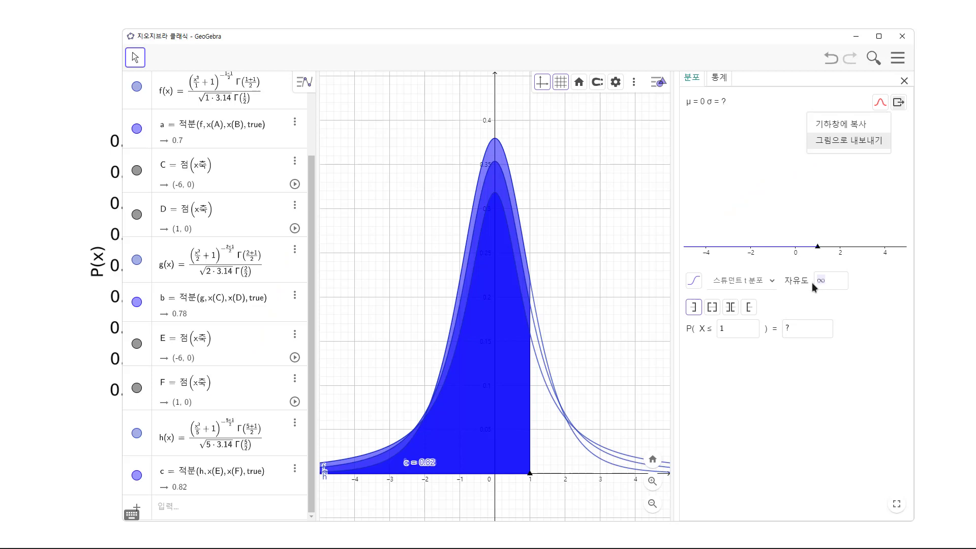
pyautogui.write('1000')
pyautogui.press('BackSpace')
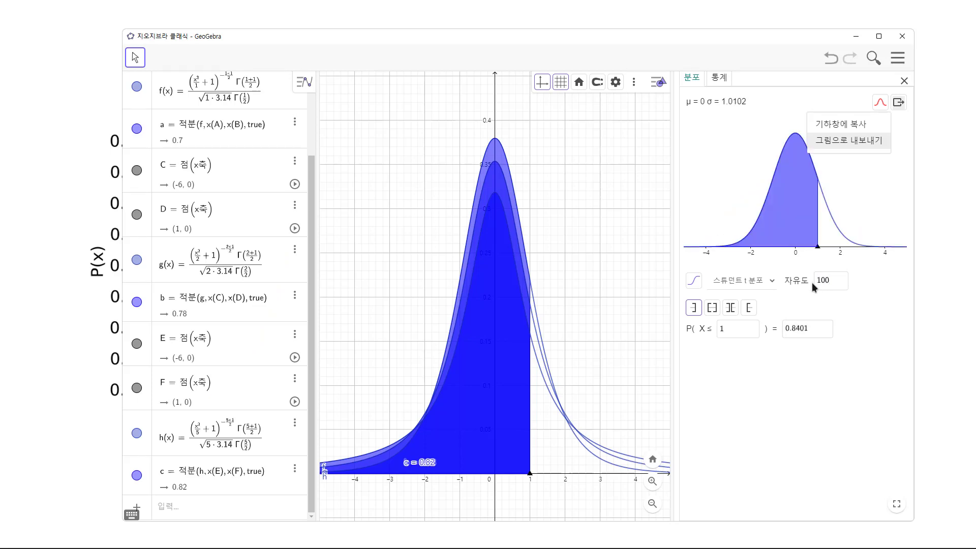
pyautogui.press('BackSpace')
pyautogui.press('BackSpace')
pyautogui.press('BackSpace')
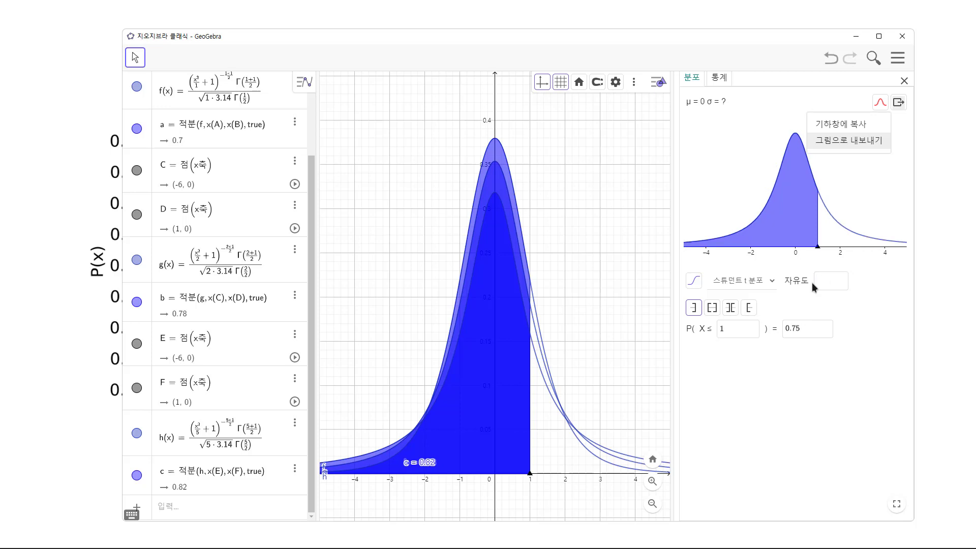
pyautogui.write('50')
pyautogui.press('BackSpace')
pyautogui.press('BackSpace')
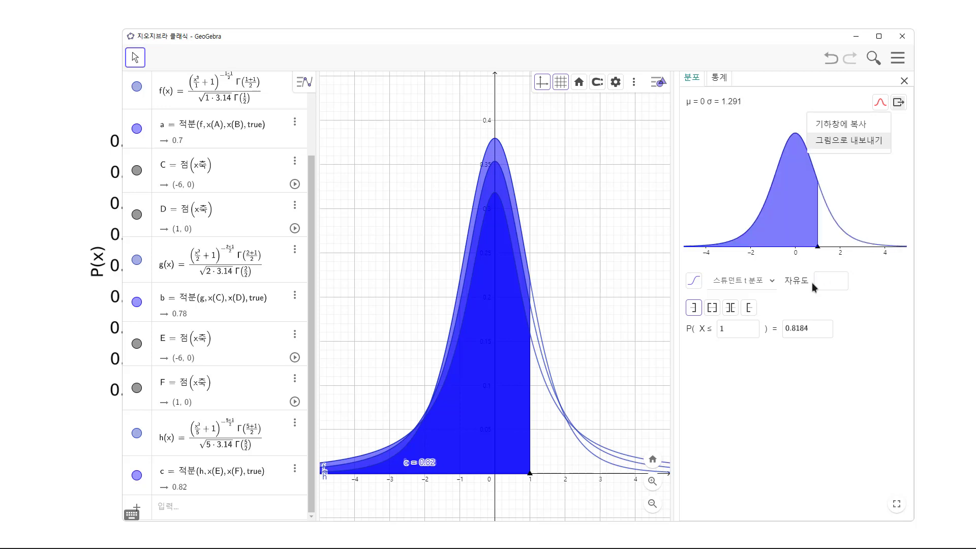
pyautogui.write('400')
pyautogui.press('BackSpace')
pyautogui.press('BackSpace')
pyautogui.press('BackSpace')
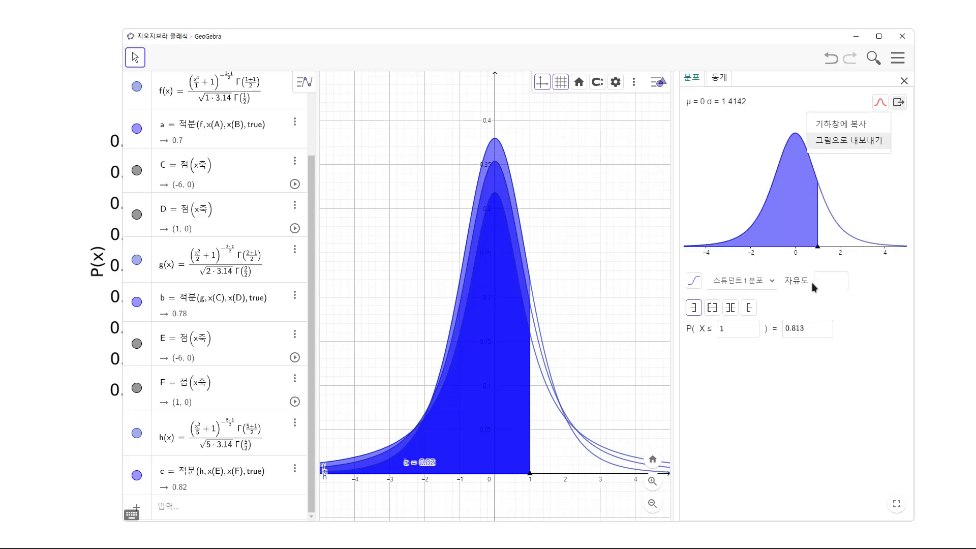
# Set the degrees of freedom to 300, copy that curve to the graphics view, and compare it with the reference slide
pyautogui.write('300')
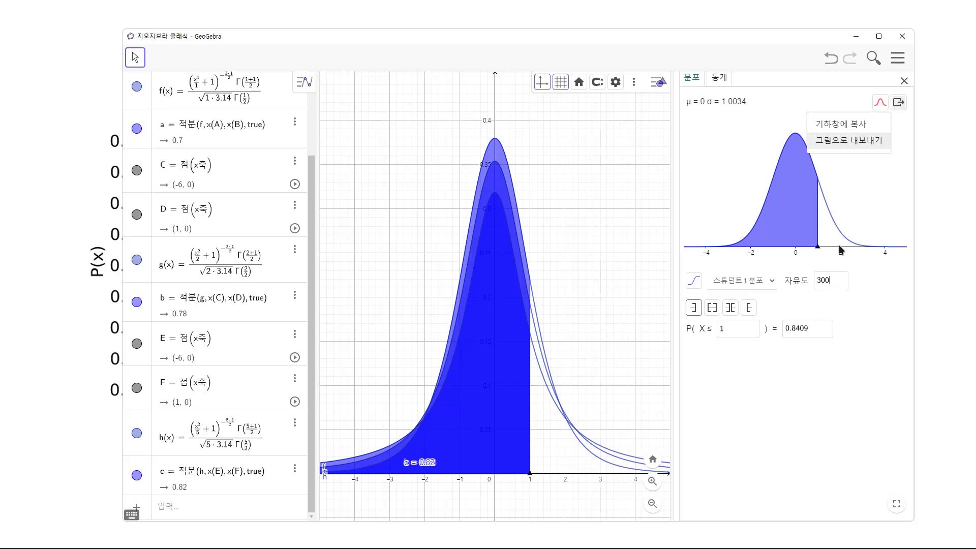
pyautogui.click(853, 127)
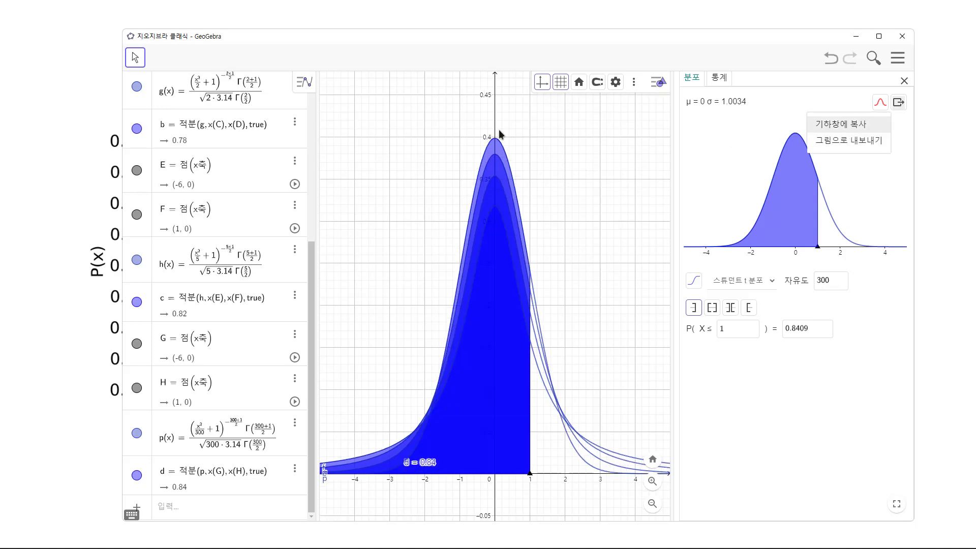
pyautogui.hotkey('alt', 'Tab')
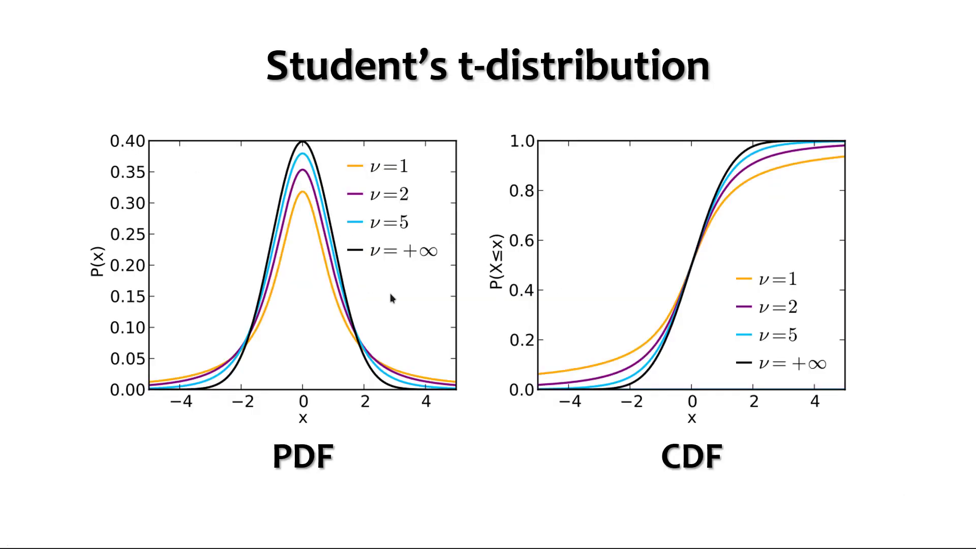
pyautogui.hotkey('alt', 'Tab')
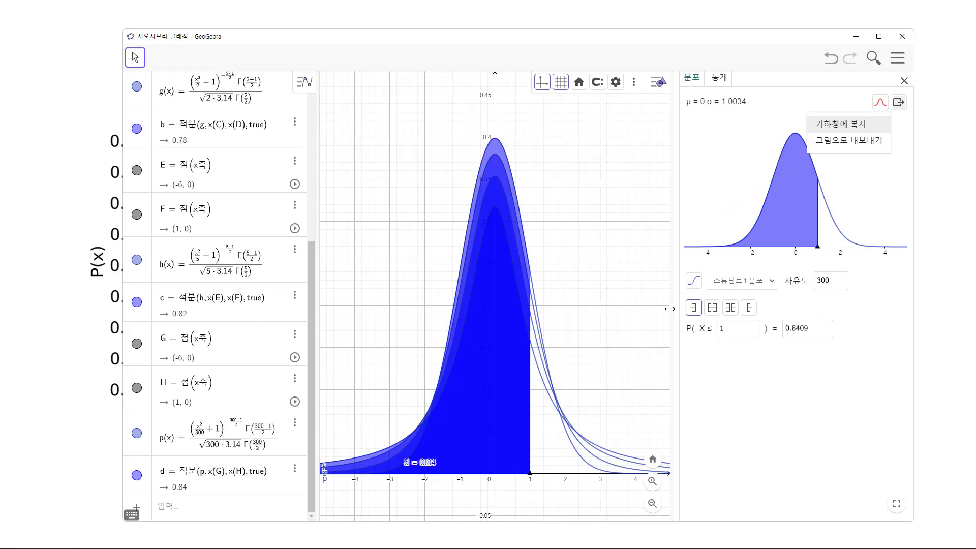
# Widen the graphics view and delete integral d, the shaded area under the 300-degrees-of-freedom curve
pyautogui.moveTo(677, 310); pyautogui.dragTo(780, 304)
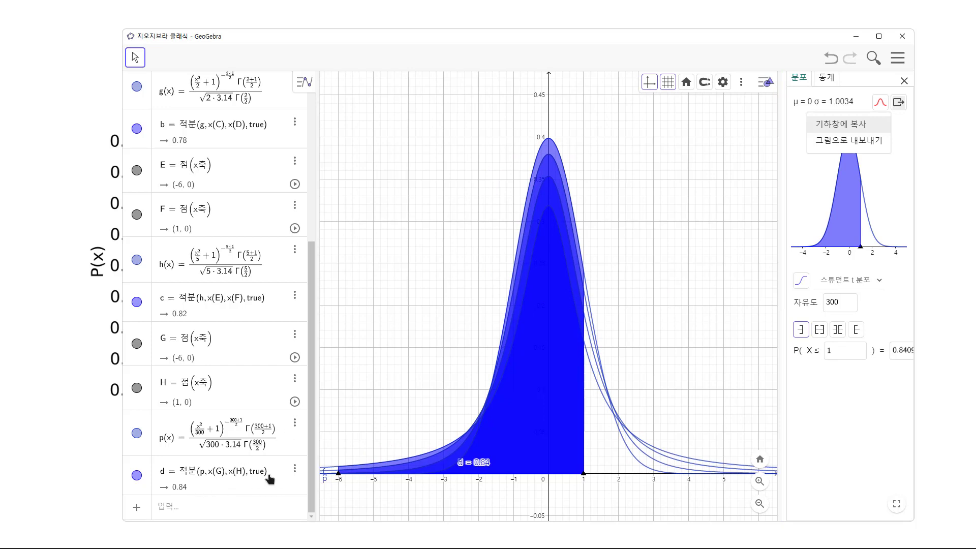
pyautogui.click(295, 472)
pyautogui.click(321, 494)
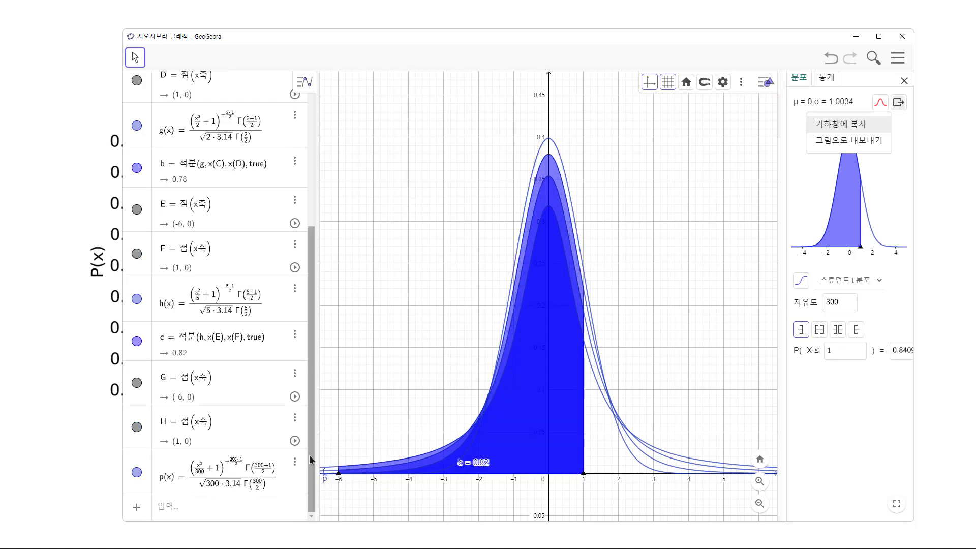
# Delete integrals c, b and a, the shaded areas under the curves for 5, 2 and 1 degrees of freedom
pyautogui.click(294, 336)
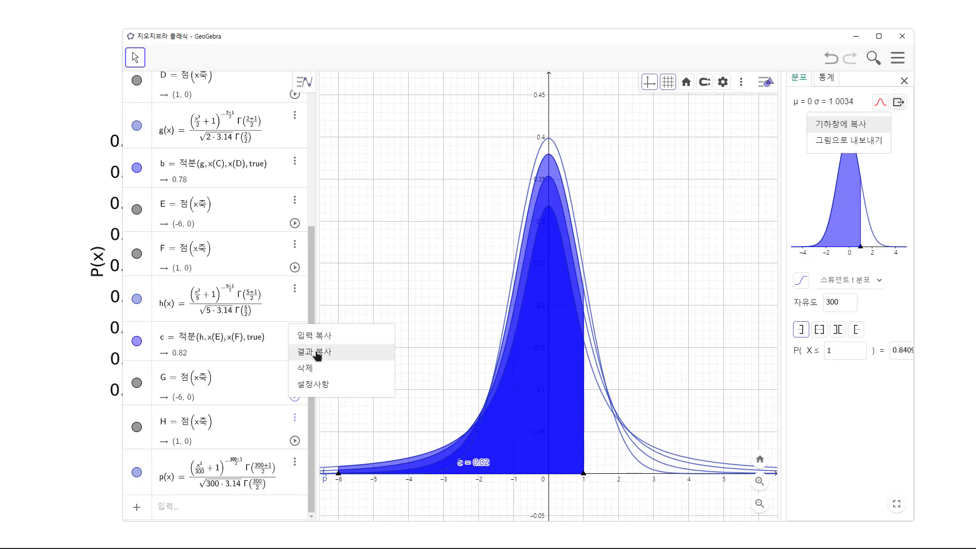
pyautogui.click(312, 368)
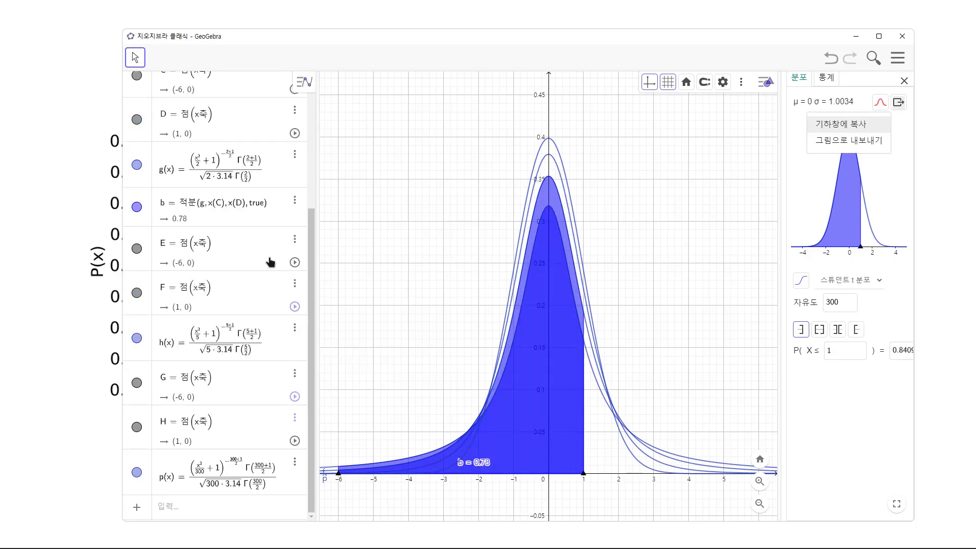
pyautogui.click(294, 201)
pyautogui.click(308, 234)
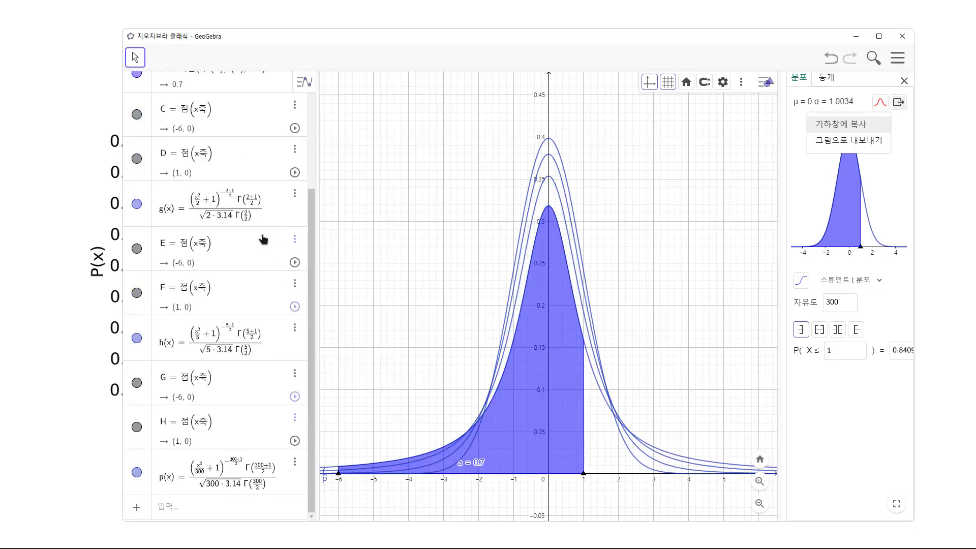
pyautogui.scroll(1, 261, 238)
pyautogui.scroll(1, 261, 237)
pyautogui.click(294, 184)
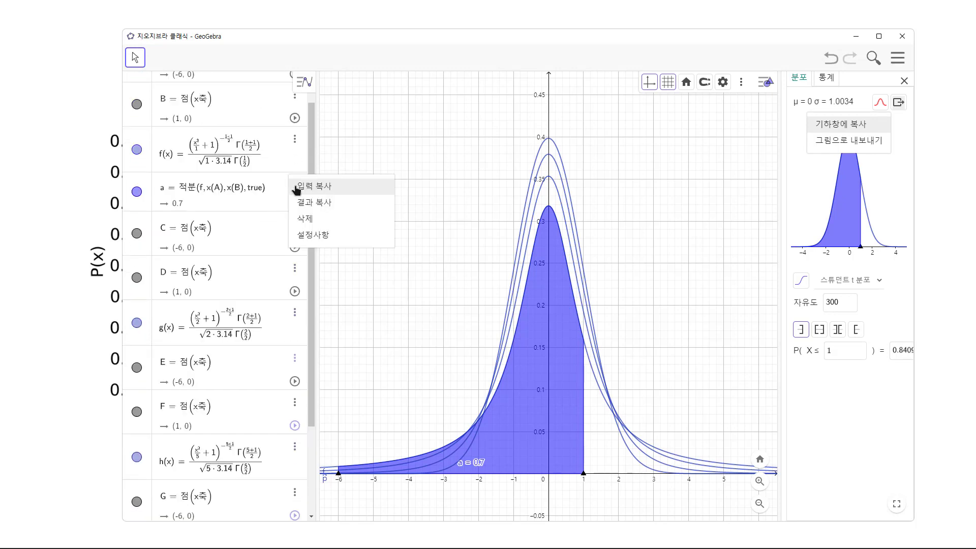
pyautogui.click(306, 220)
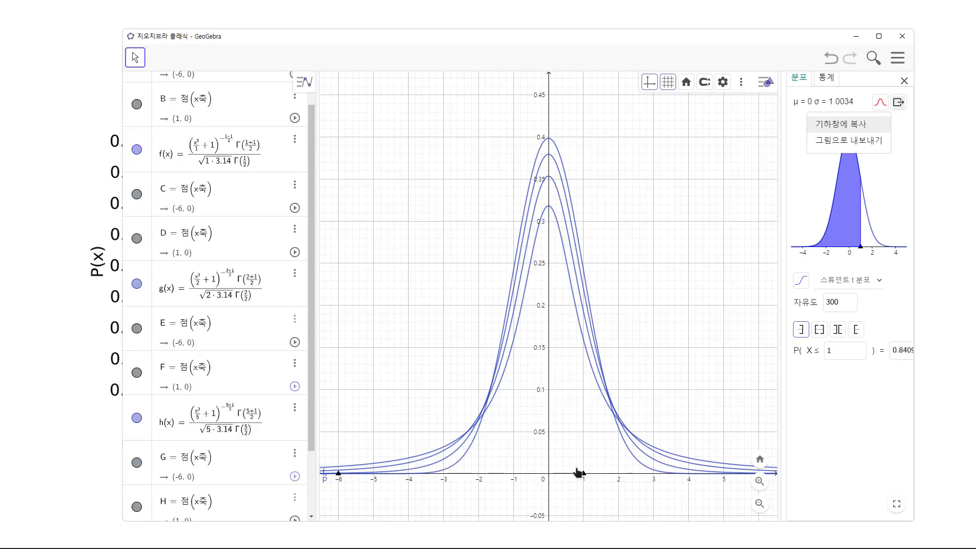
# Delete the leftover x-axis points A, B, C and D belonging to the first two curves
pyautogui.scroll(1, 203, 363)
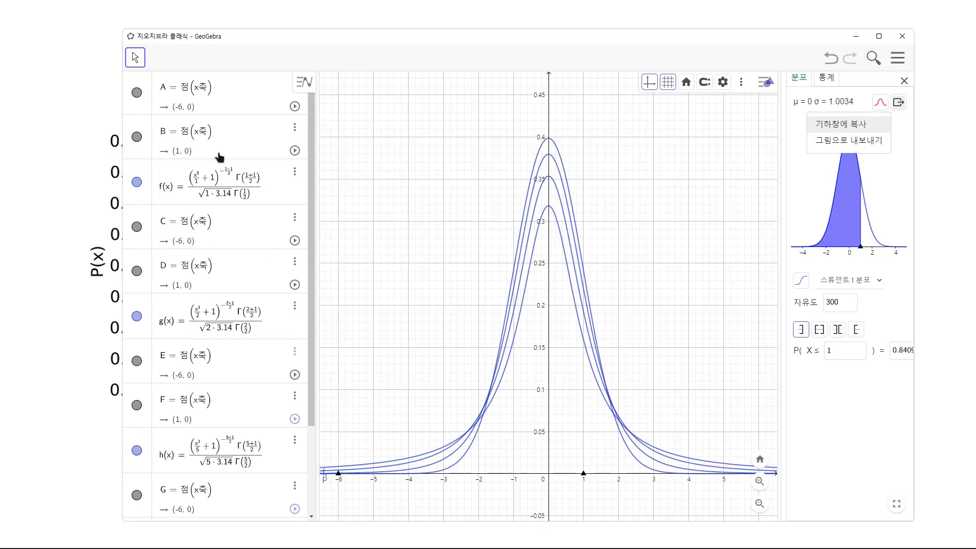
pyautogui.click(241, 104)
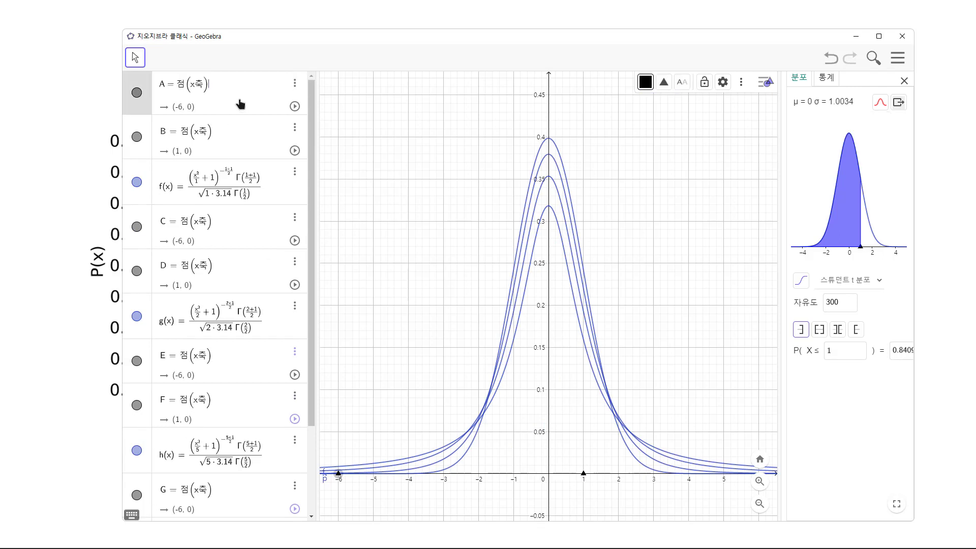
pyautogui.click(295, 82)
pyautogui.click(307, 118)
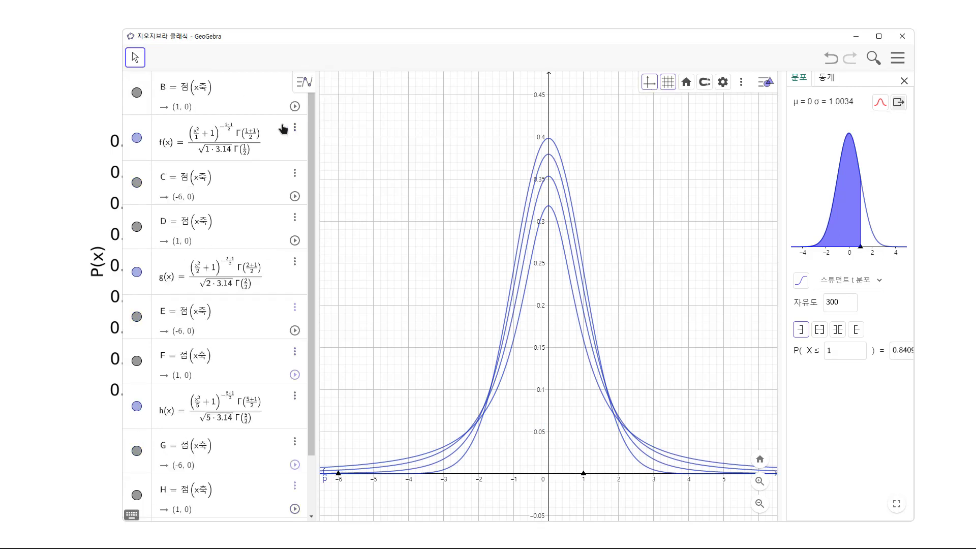
pyautogui.click(295, 86)
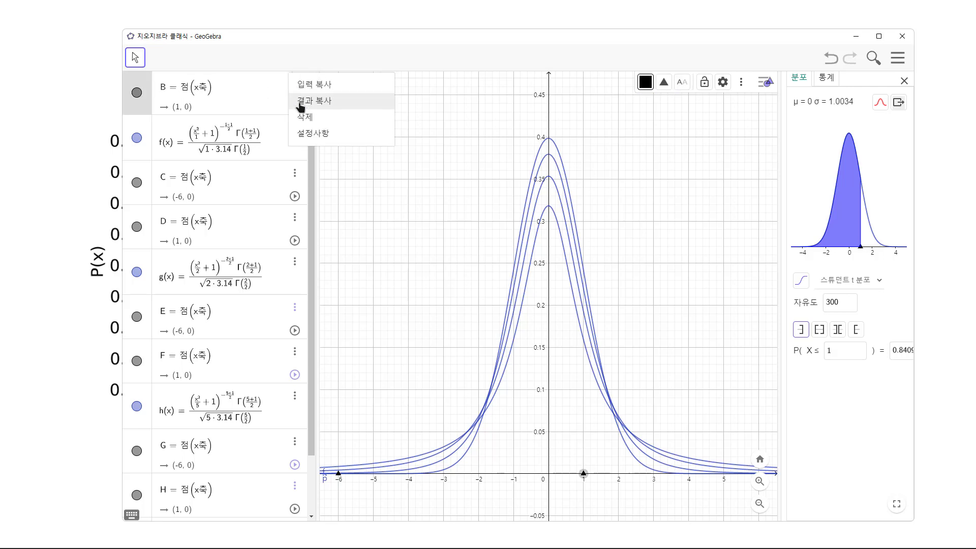
pyautogui.click(306, 116)
pyautogui.click(257, 140)
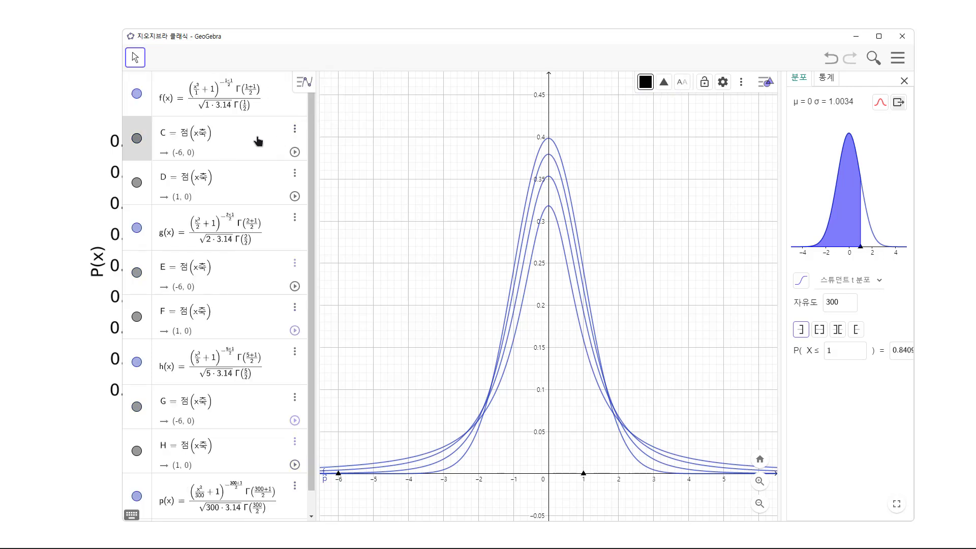
pyautogui.click(295, 128)
pyautogui.click(305, 162)
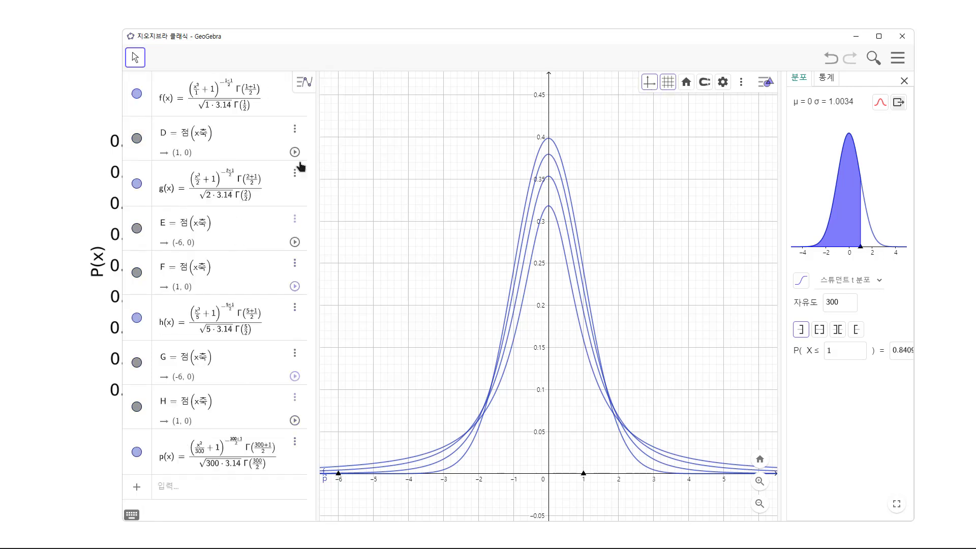
pyautogui.click(304, 129)
pyautogui.click(310, 161)
# Delete the remaining x-axis points E, F, G and H so only the four density functions are left
pyautogui.click(304, 175)
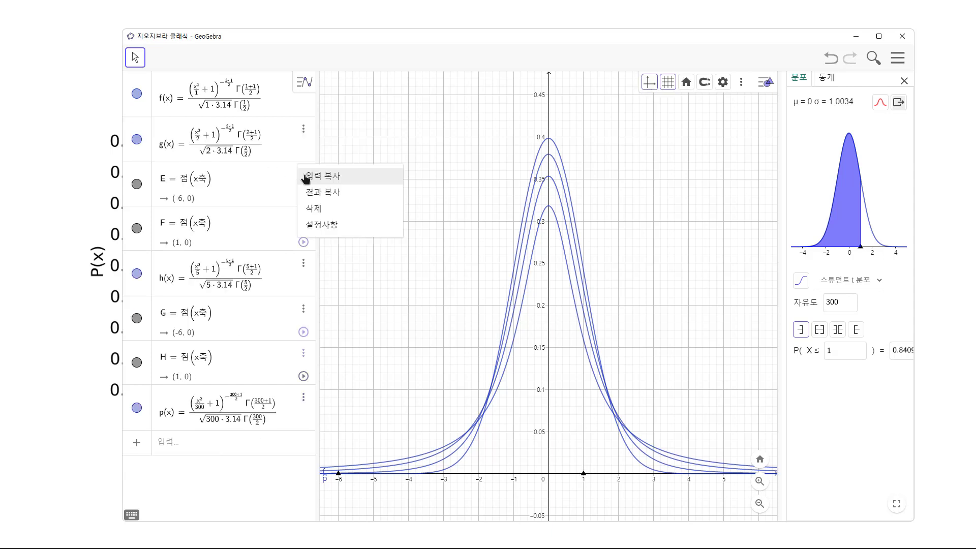
pyautogui.click(320, 207)
pyautogui.click(304, 174)
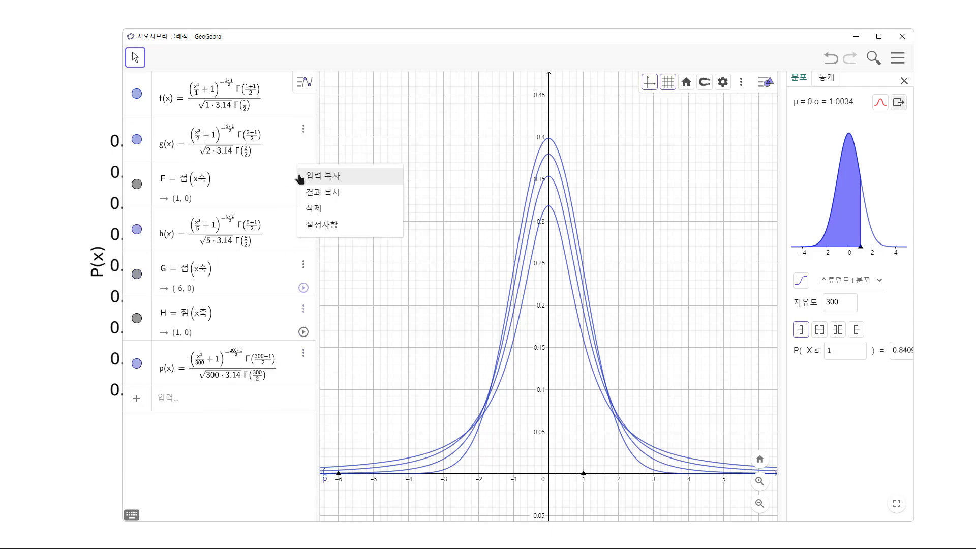
pyautogui.click(325, 209)
pyautogui.click(304, 220)
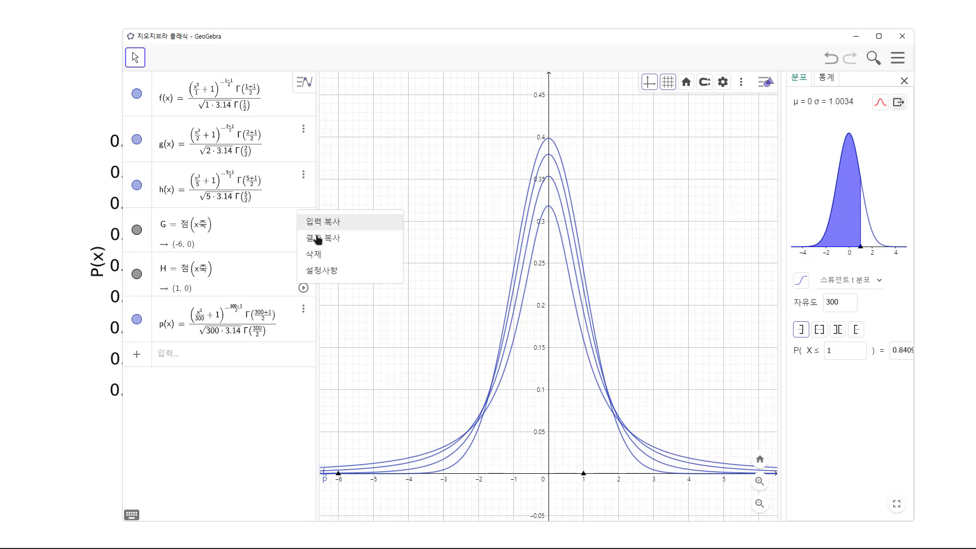
pyautogui.click(321, 253)
pyautogui.click(303, 220)
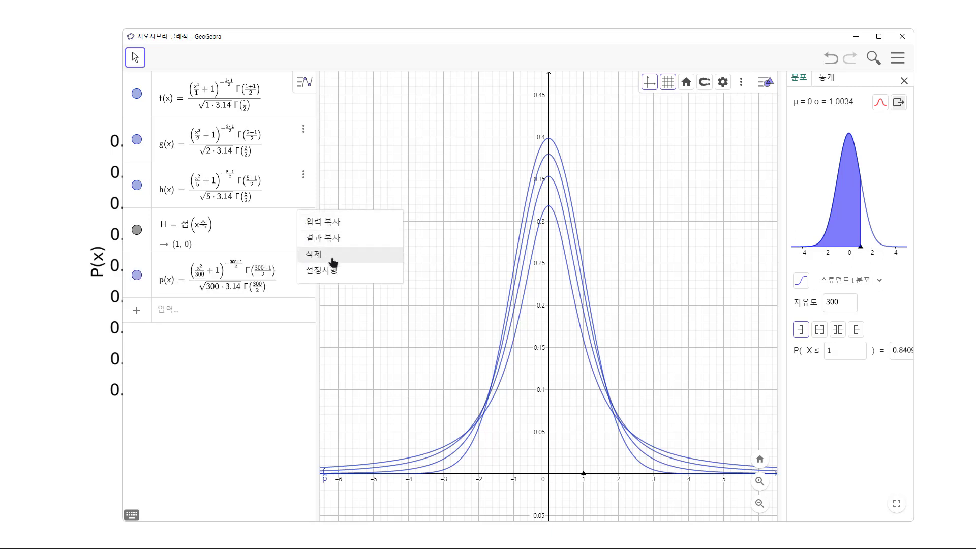
pyautogui.click(392, 255)
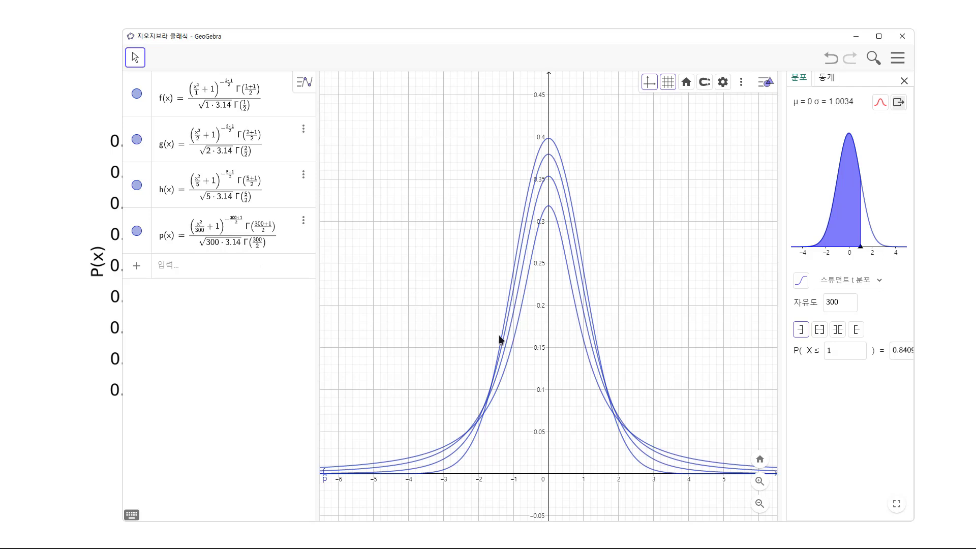
# Compare the curves with the reference slide's PDF plot and set the graphics view's x-axis tick distance to 2
pyautogui.hotkey('alt', 'Tab')
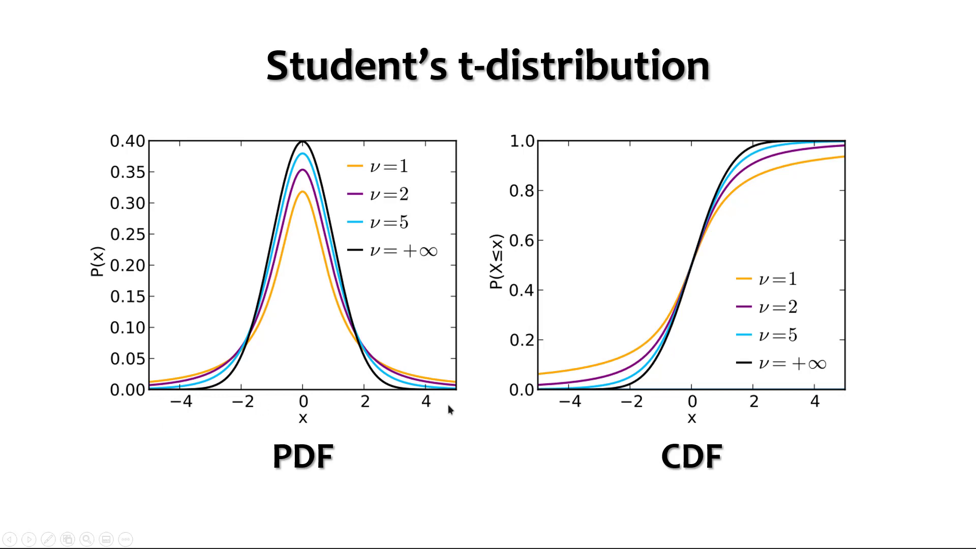
pyautogui.hotkey('alt', 'Tab')
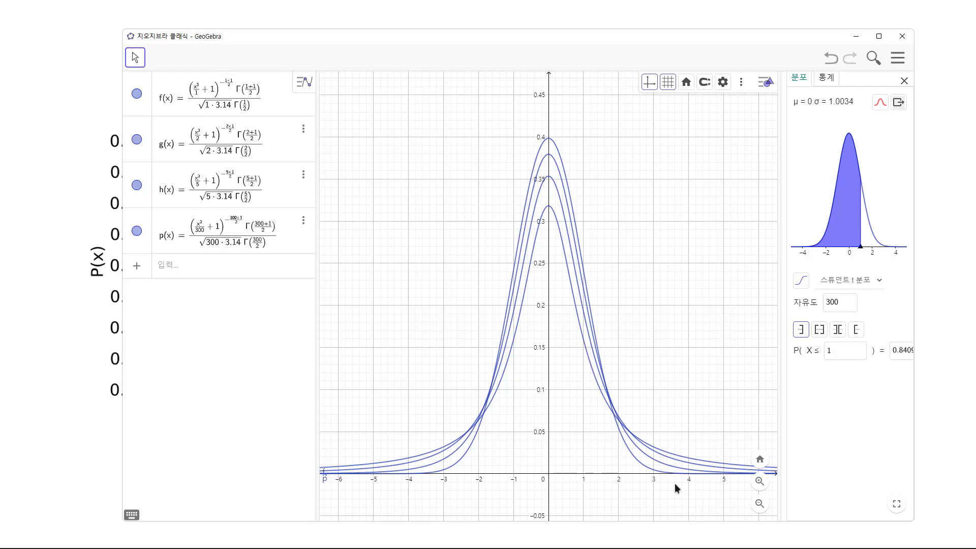
pyautogui.hotkey('alt', 'Tab')
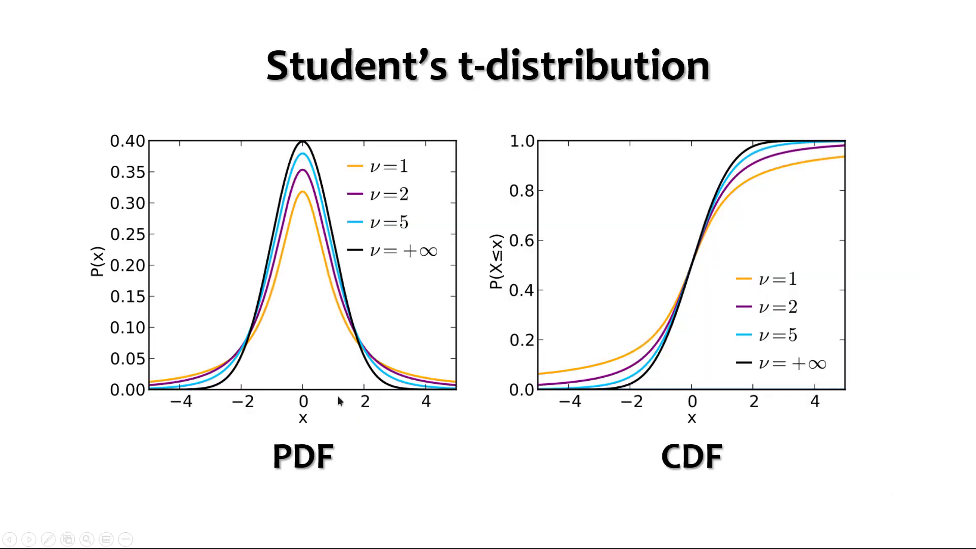
pyautogui.hotkey('alt', 'Tab')
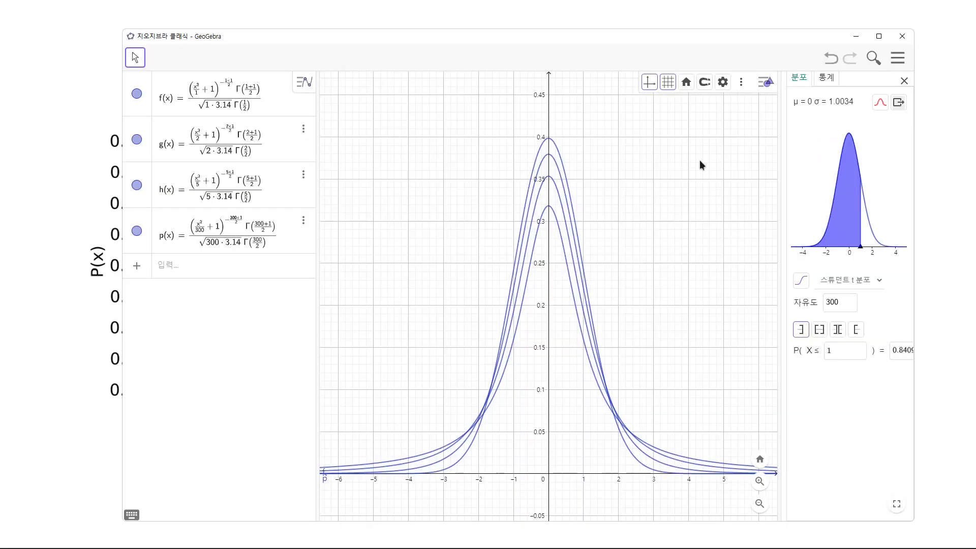
pyautogui.click(723, 83)
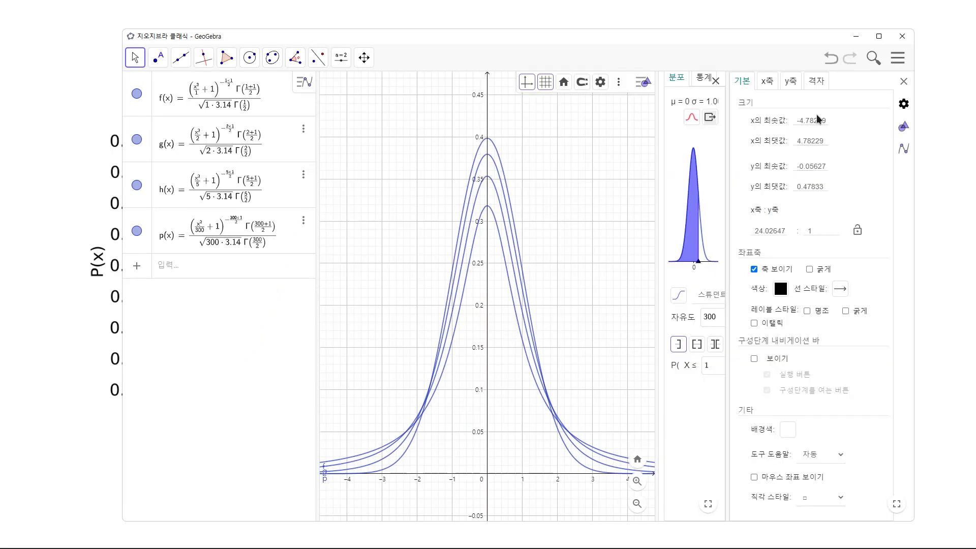
pyautogui.click(767, 81)
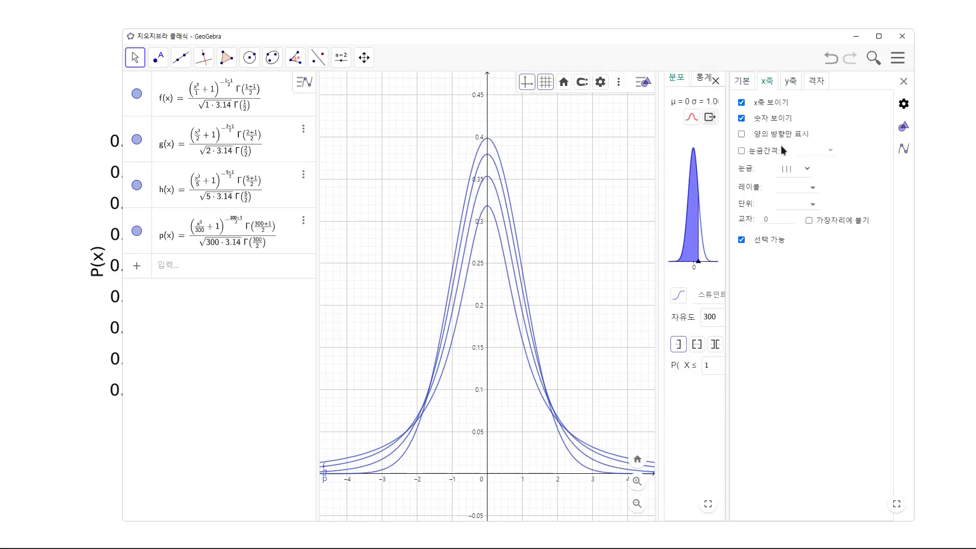
pyautogui.click(756, 151)
pyautogui.write('2')
pyautogui.press('Return')
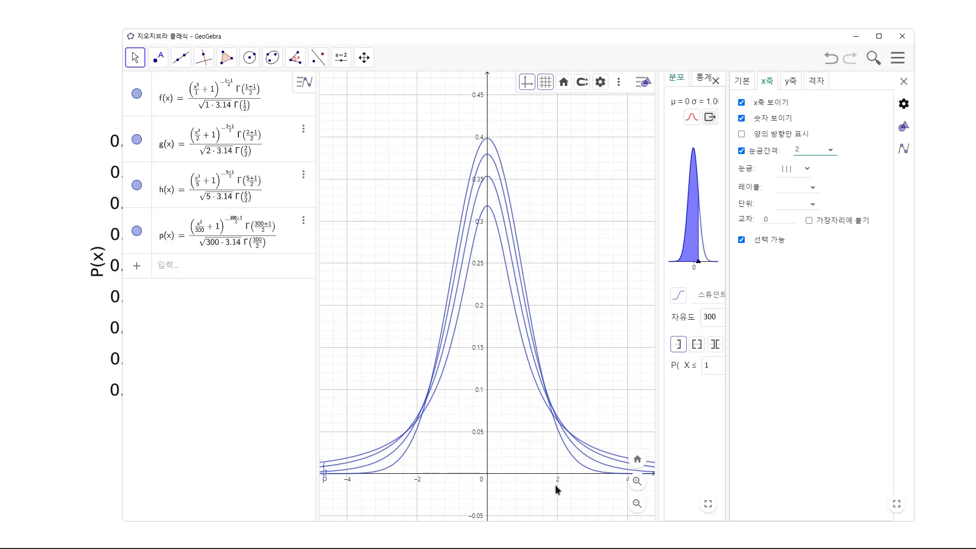
# Check the reference slide's vertical scale and set the y-axis tick distance to 0.05
pyautogui.hotkey('alt', 'Tab')
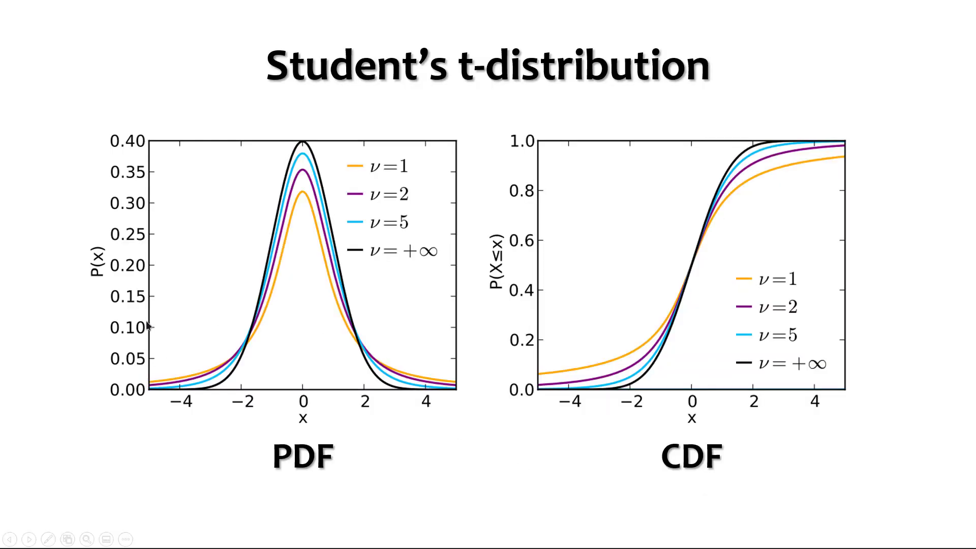
pyautogui.hotkey('alt', 'Tab')
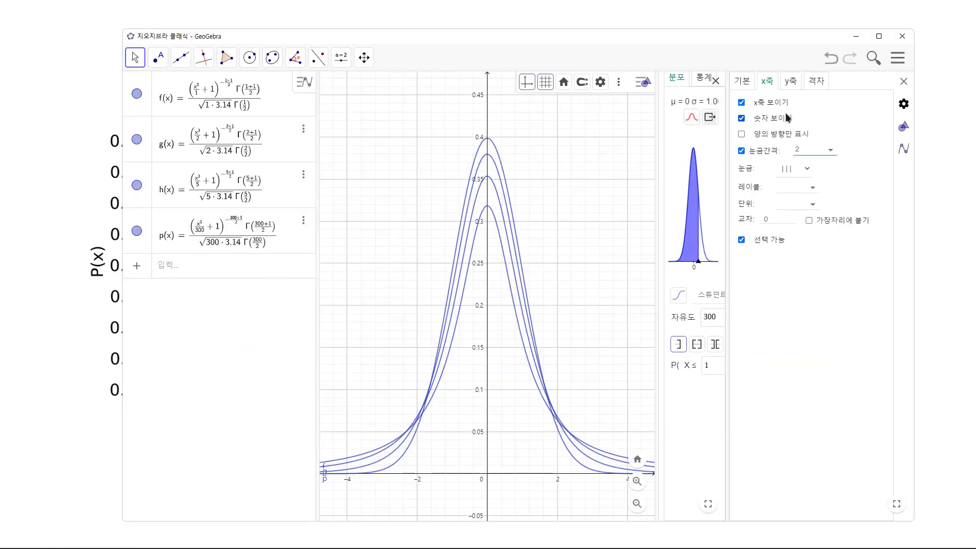
pyautogui.click(790, 81)
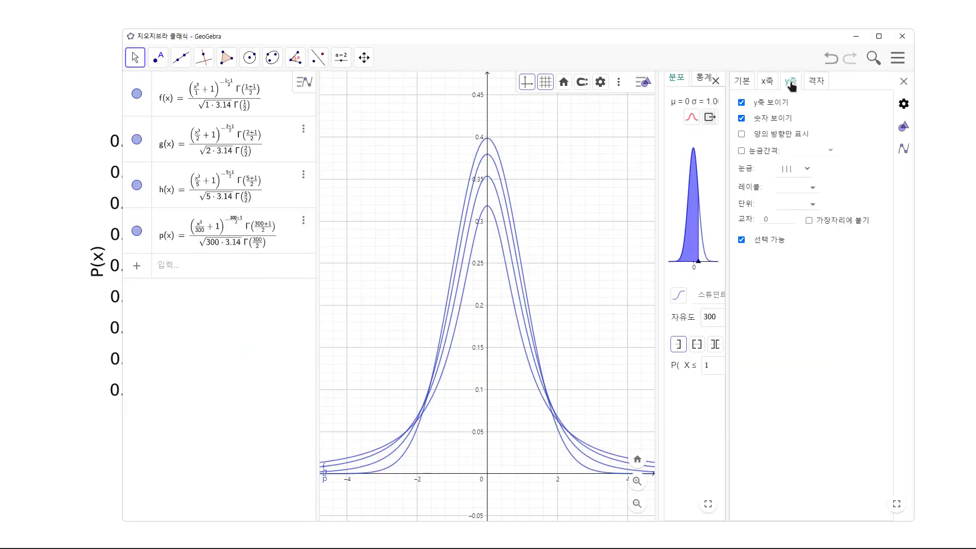
pyautogui.click(763, 153)
pyautogui.write('.5')
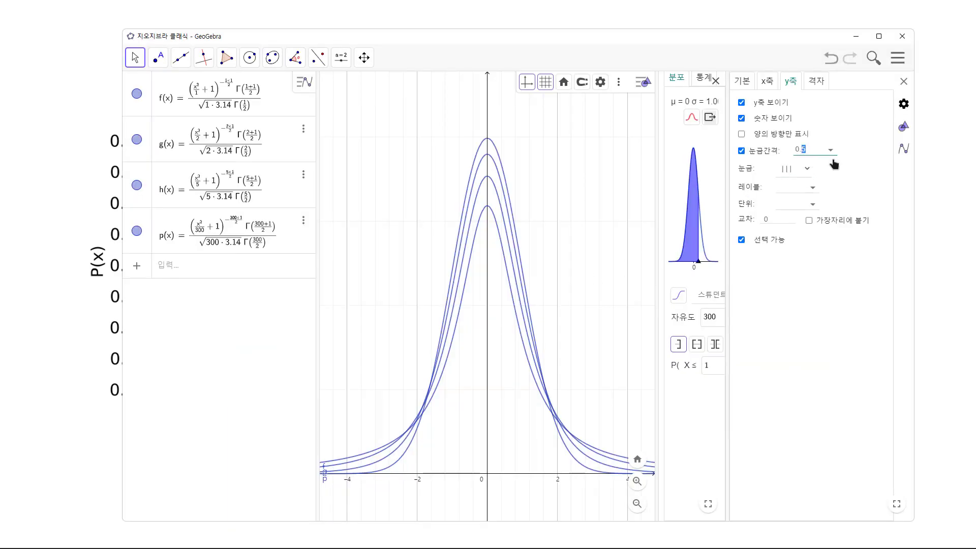
pyautogui.write('05')
pyautogui.press('Return')
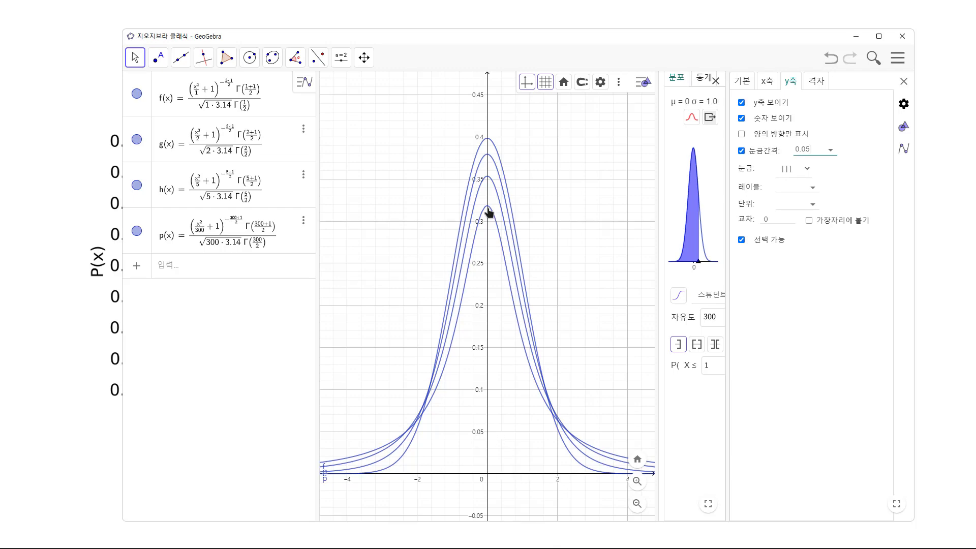
# Consult the reference PDF plot again and turn off the grid in the graphics view
pyautogui.hotkey('alt', 'Tab')
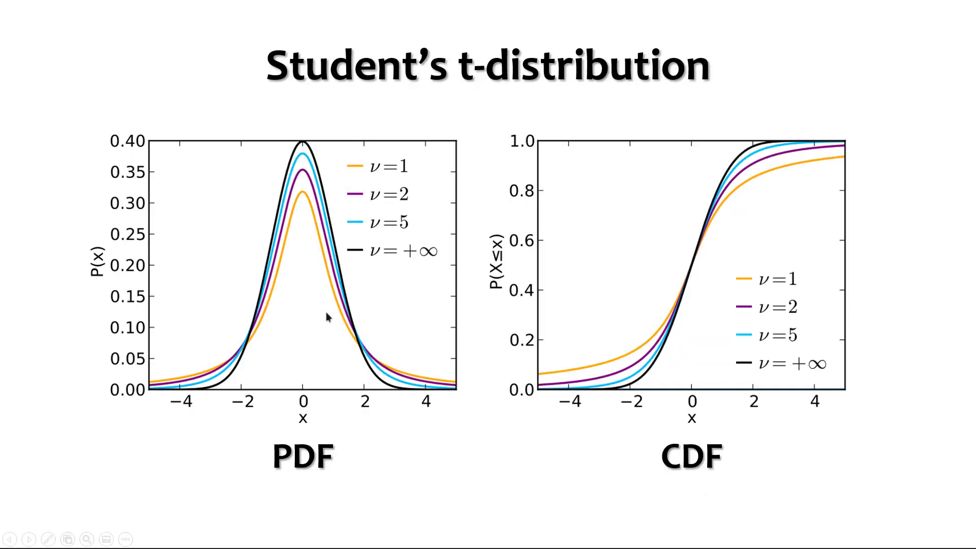
pyautogui.hotkey('alt', 'Tab')
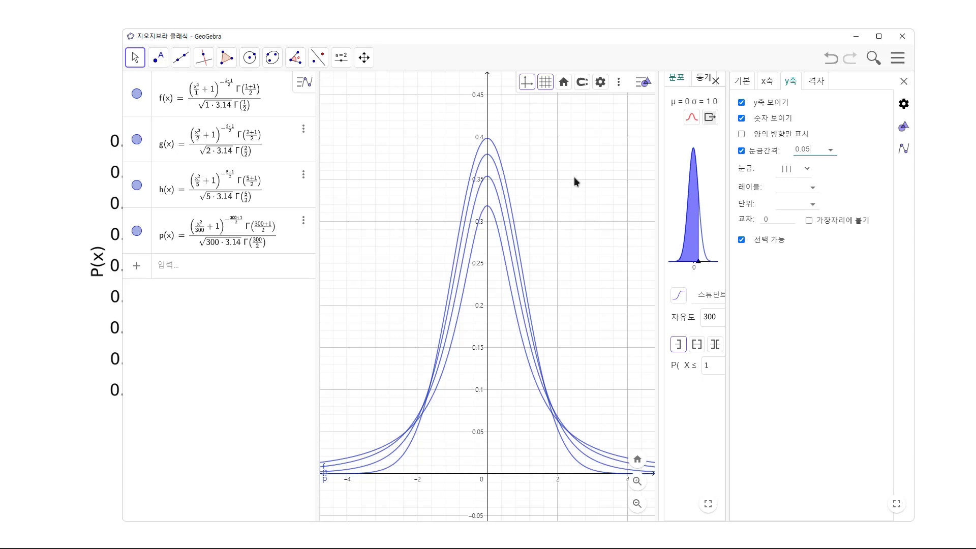
pyautogui.click(548, 88)
pyautogui.click(551, 103)
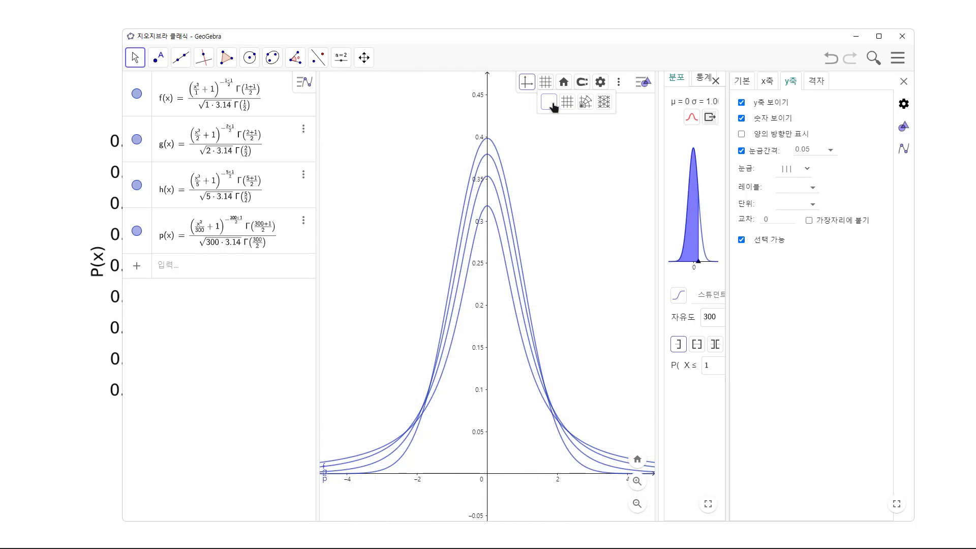
# Check the vertical axis position on the reference slide and make the y-axis cross at -5
pyautogui.hotkey('alt', 'Tab')
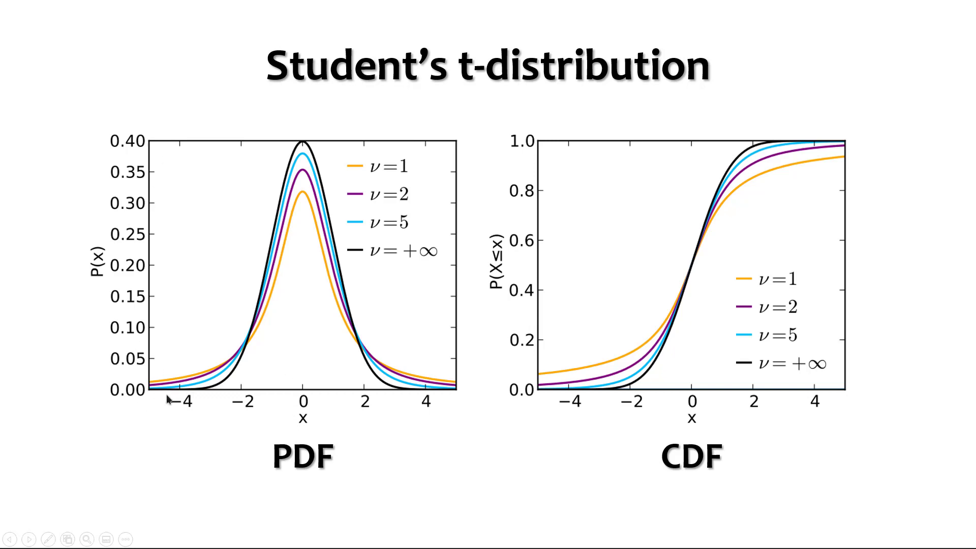
pyautogui.hotkey('alt', 'Tab')
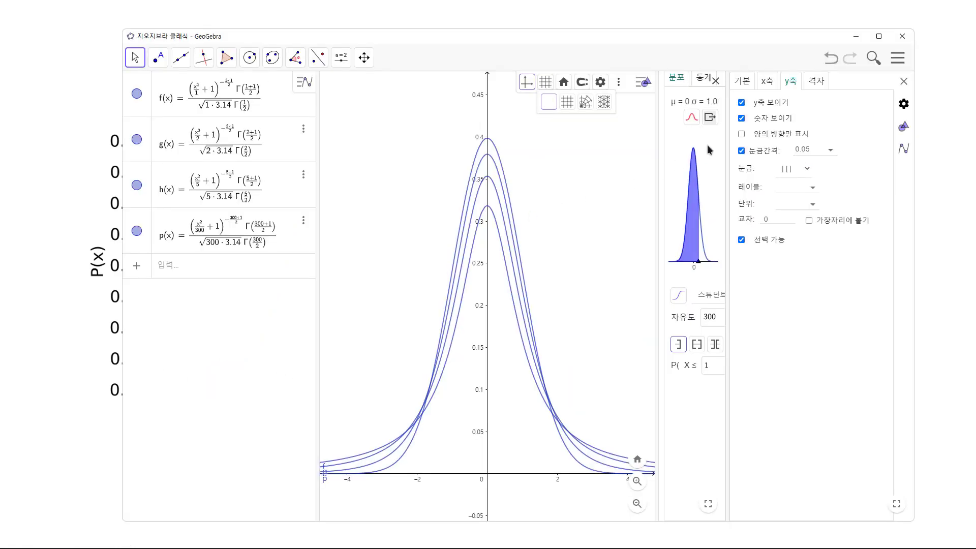
pyautogui.click(766, 220)
pyautogui.write('-5')
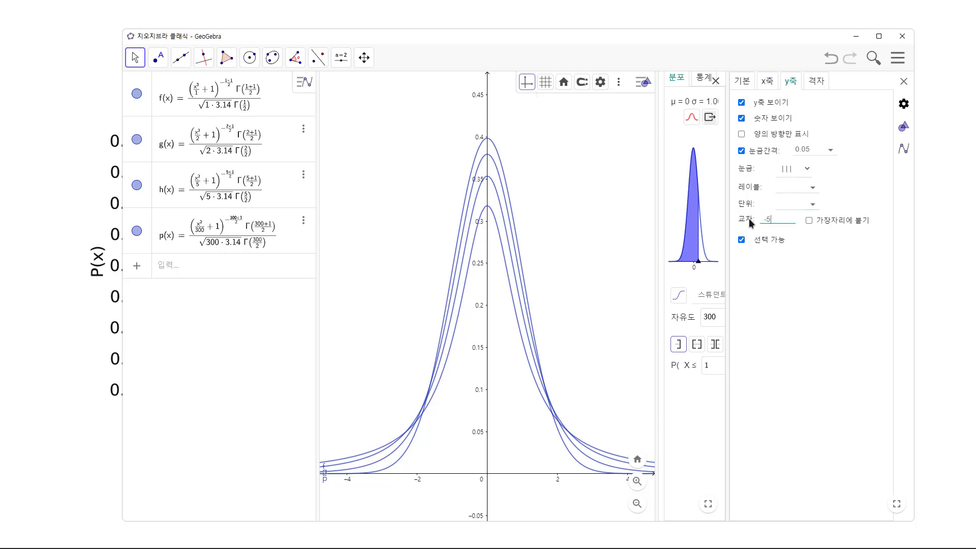
pyautogui.press('Return')
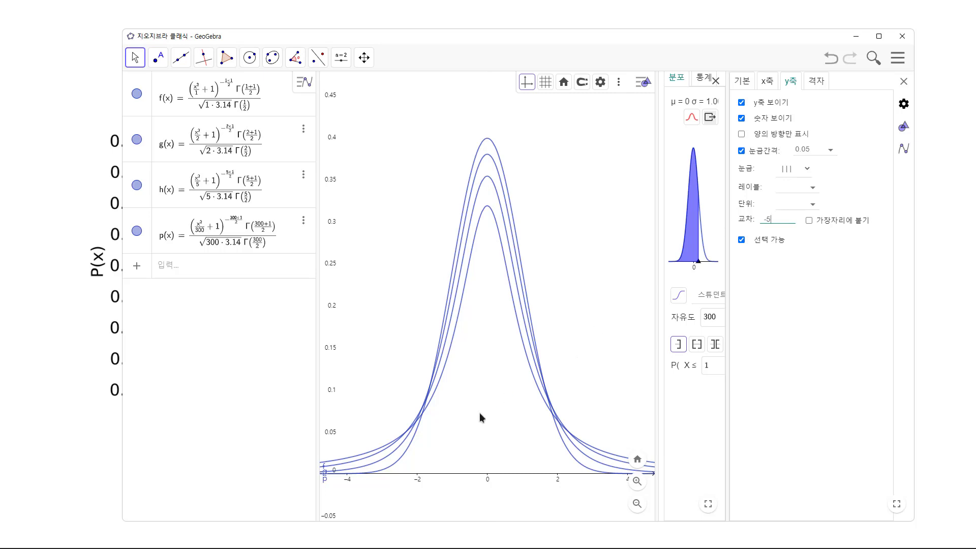
# Reposition the t-density curves and compare their axes and shape with the reference slide's PDF plot
pyautogui.moveTo(480, 413); pyautogui.dragTo(539, 399)
pyautogui.scroll(-2, 386, 399)
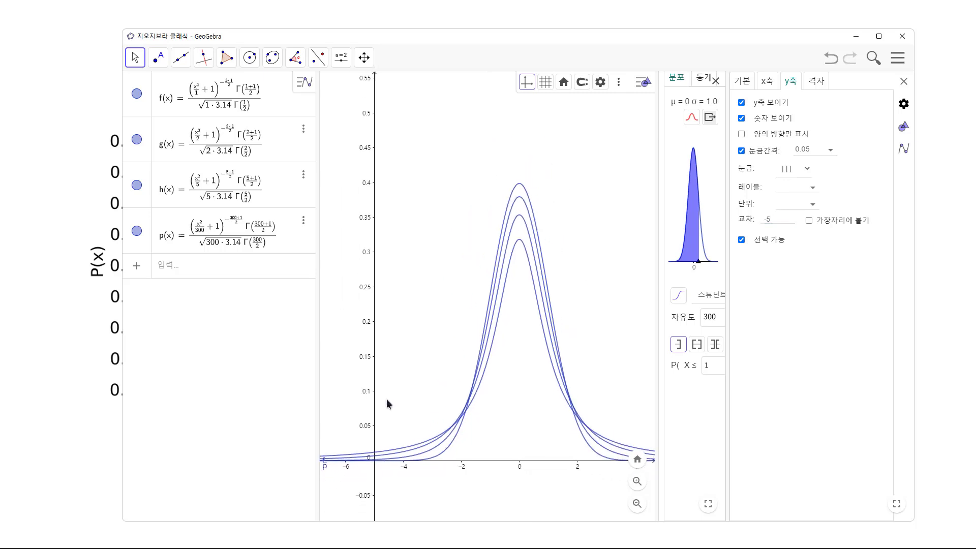
pyautogui.moveTo(420, 490); pyautogui.dragTo(402, 437)
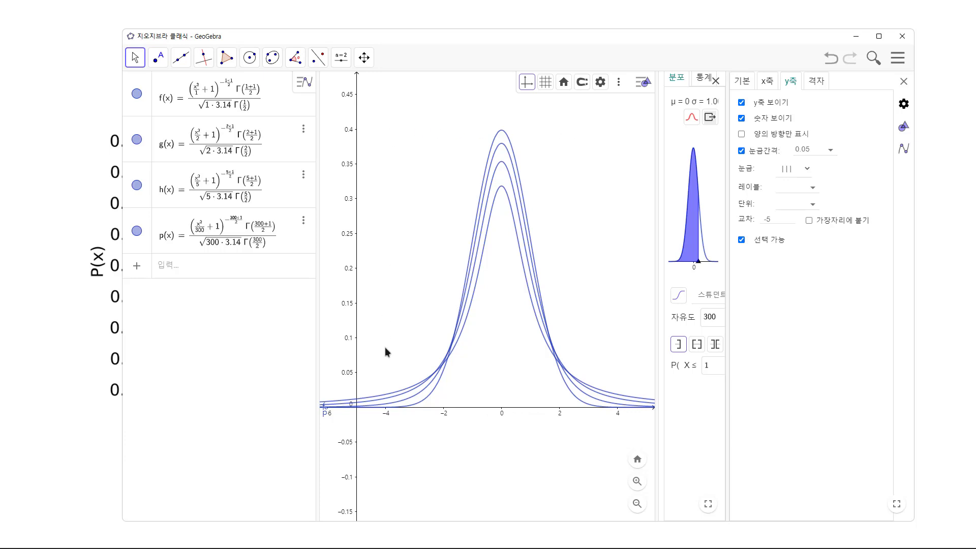
pyautogui.hotkey('alt', 'Tab')
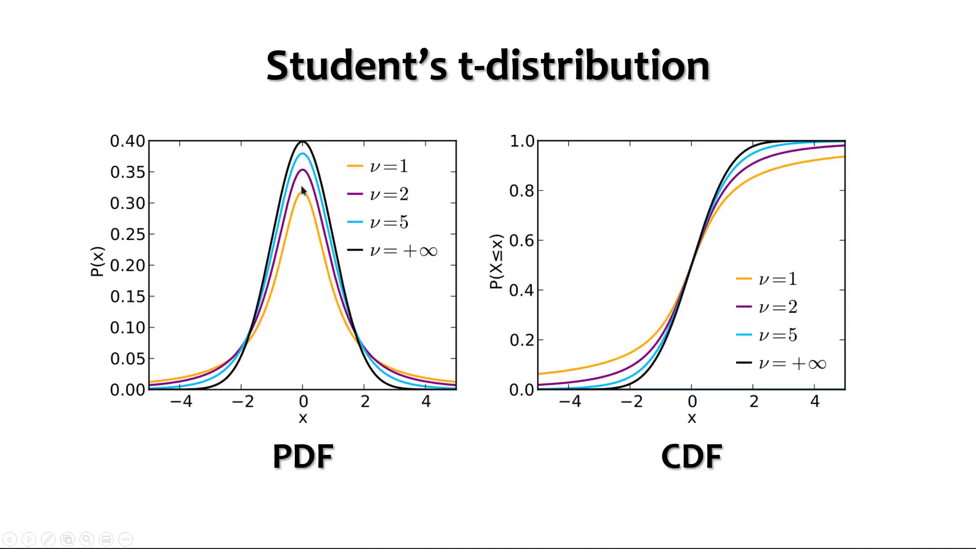
pyautogui.hotkey('alt', 'Tab')
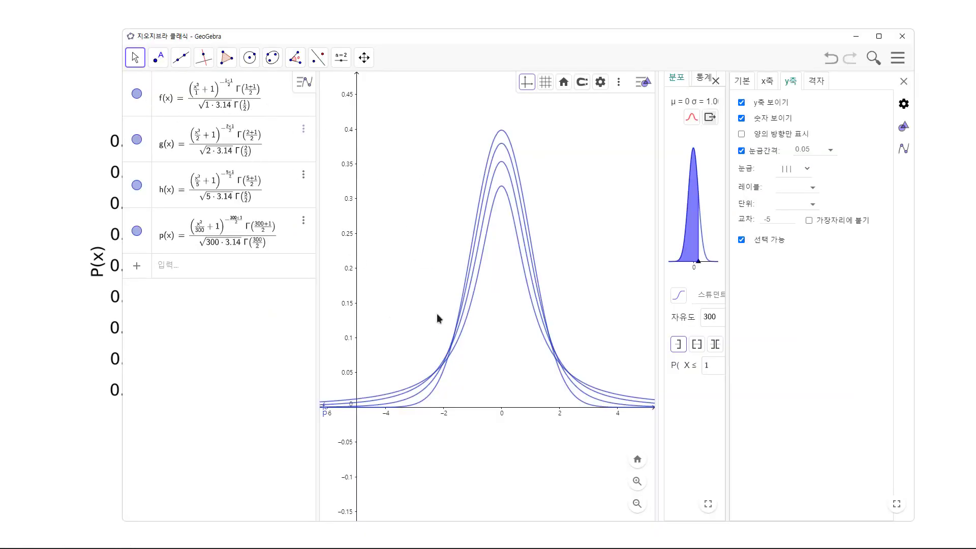
pyautogui.hotkey('alt', 'Tab')
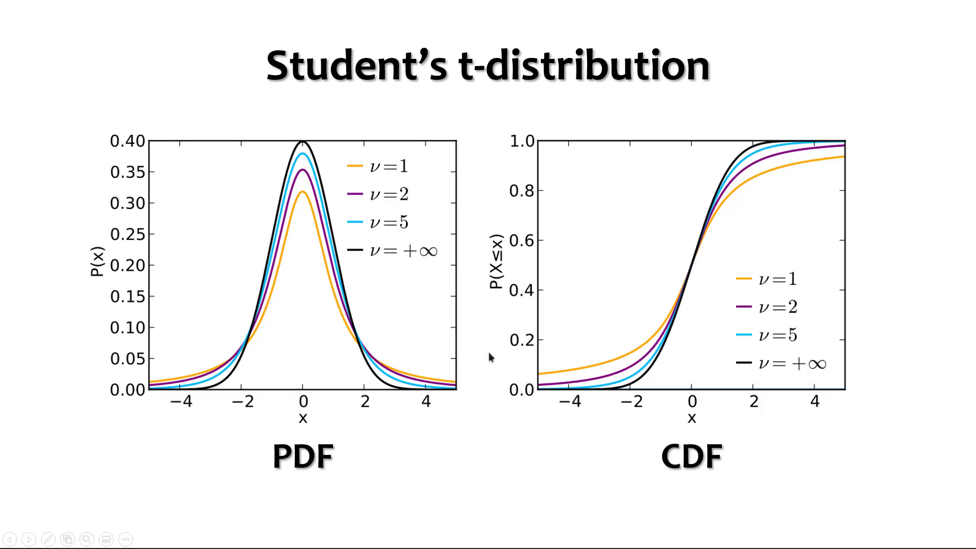
pyautogui.hotkey('alt', 'Tab')
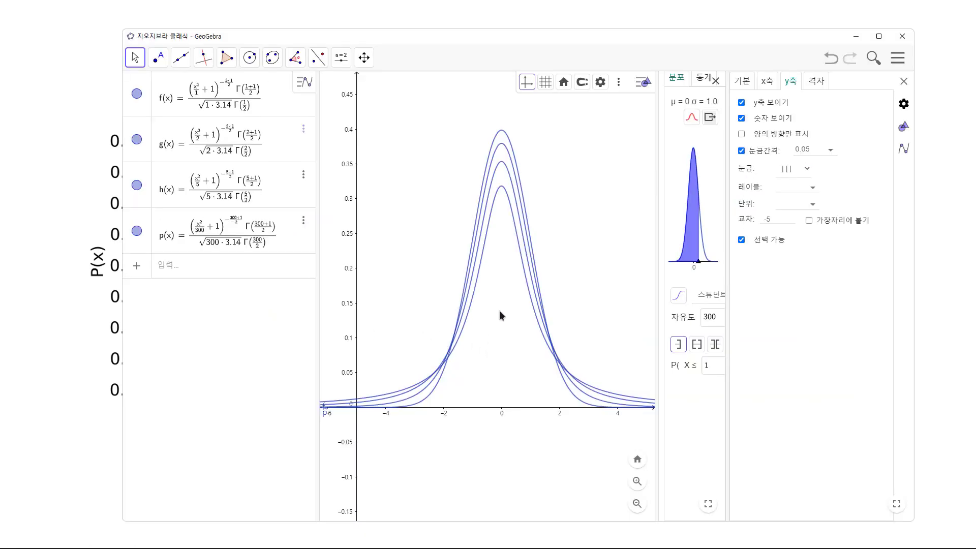
# Advance the reference presentation to the Chi-squared distribution slide and examine its density curves
pyautogui.hotkey('alt', 'Tab')
pyautogui.click(482, 356)
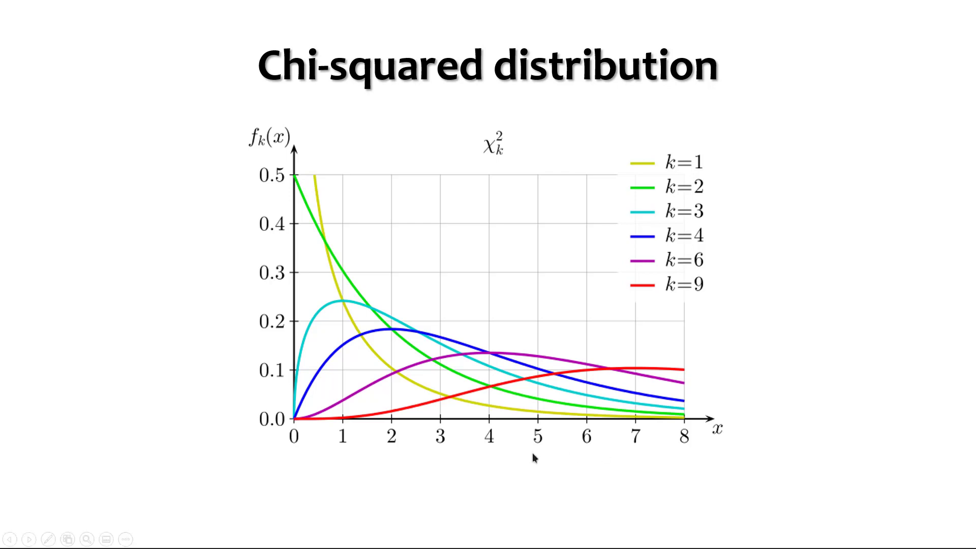
pyautogui.press('Right')
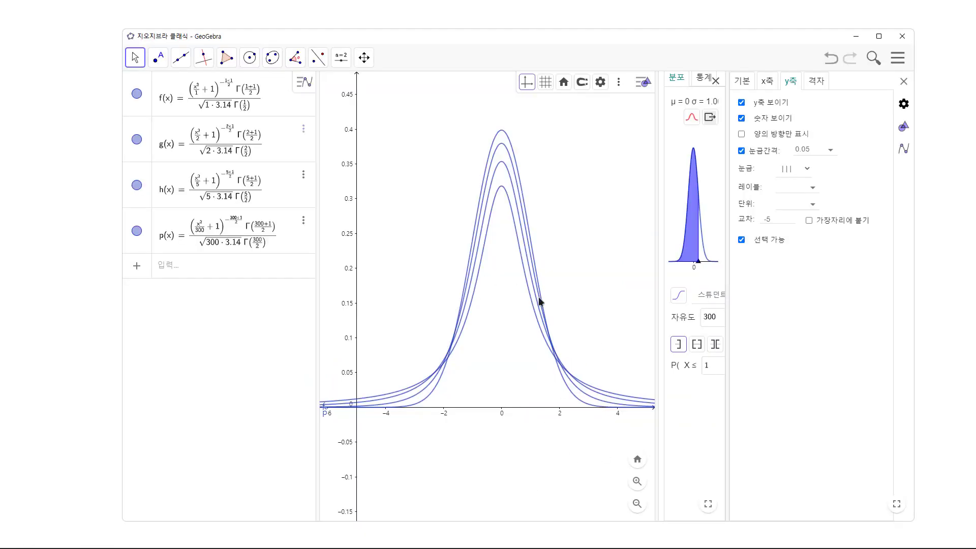
pyautogui.press('Left')
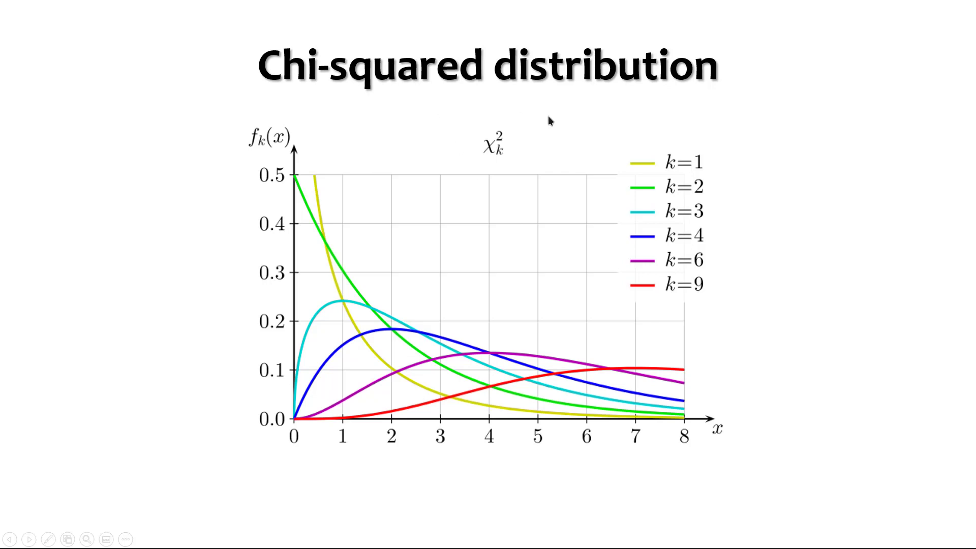
pyautogui.click(672, 211)
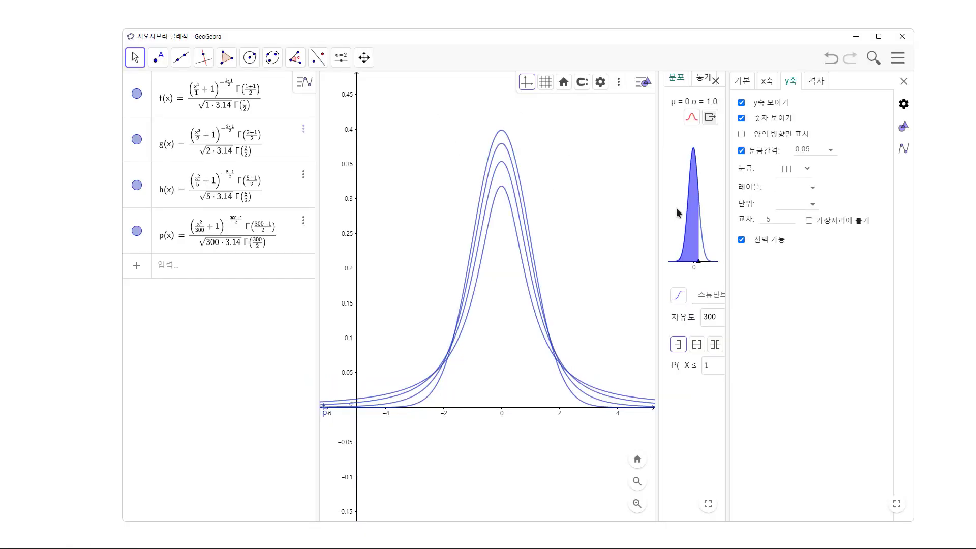
# In a new blank worksheet, open the probability calculator and select the chi-squared distribution
pyautogui.click(905, 81)
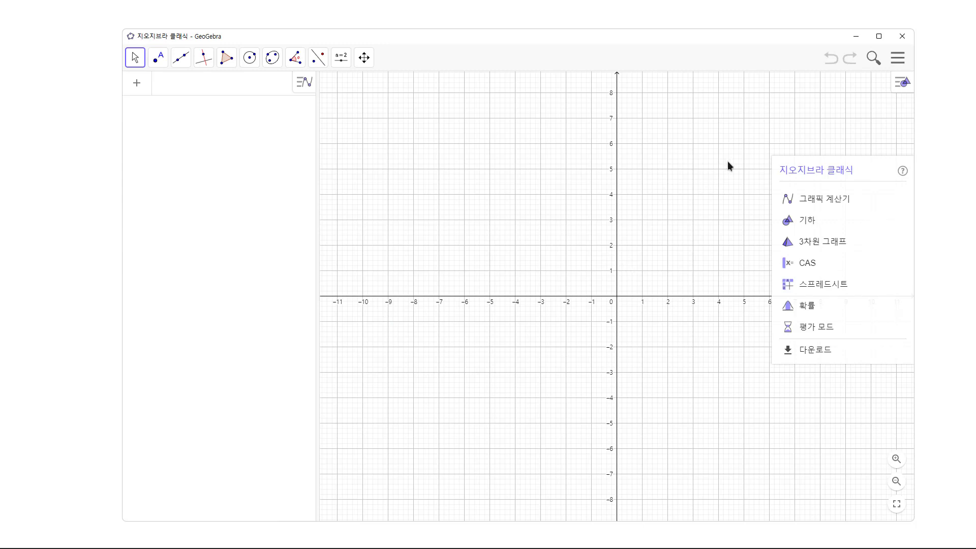
pyautogui.click(903, 85)
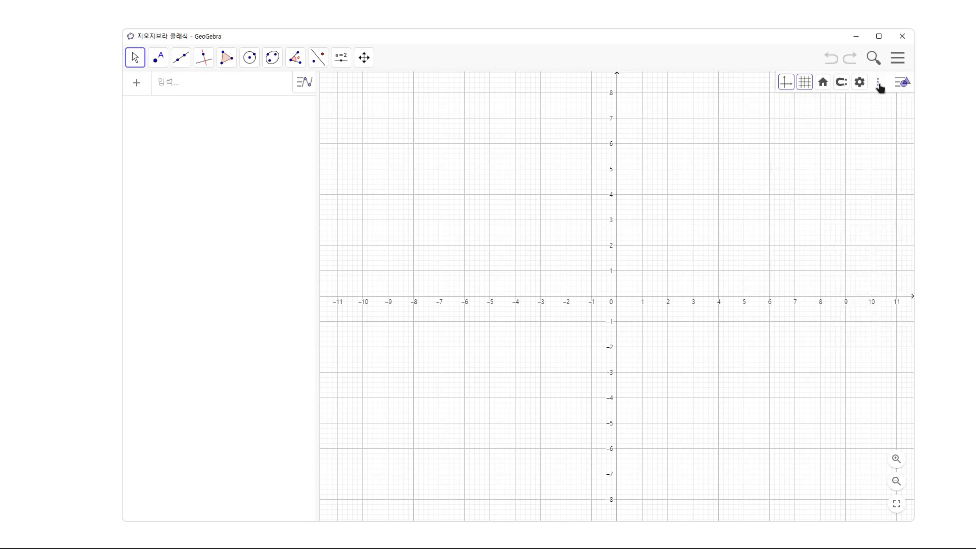
pyautogui.click(879, 84)
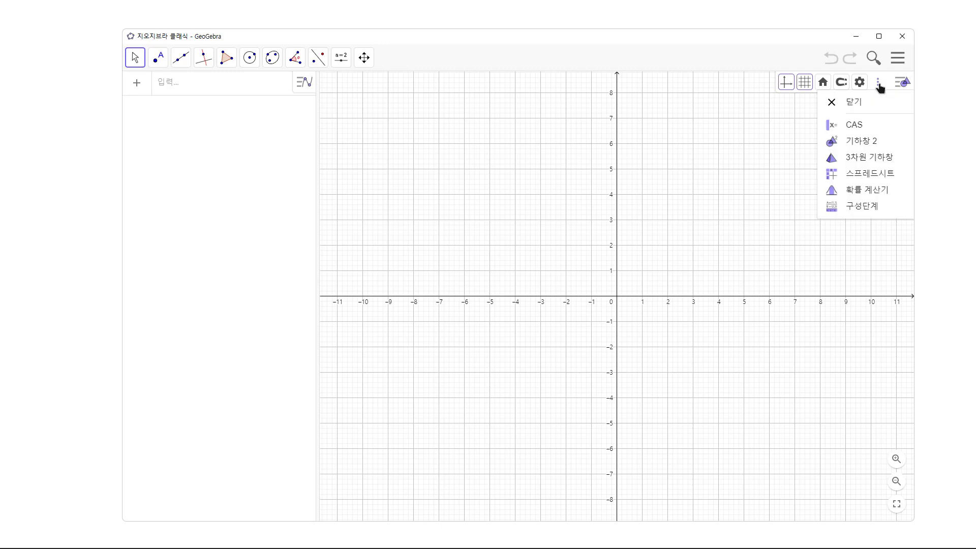
pyautogui.click(878, 192)
pyautogui.click(768, 282)
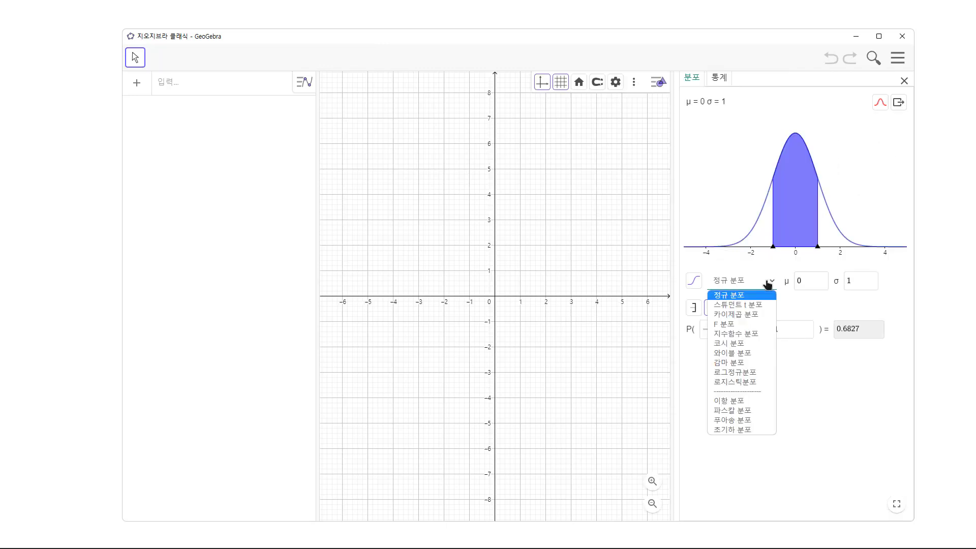
pyautogui.click(754, 314)
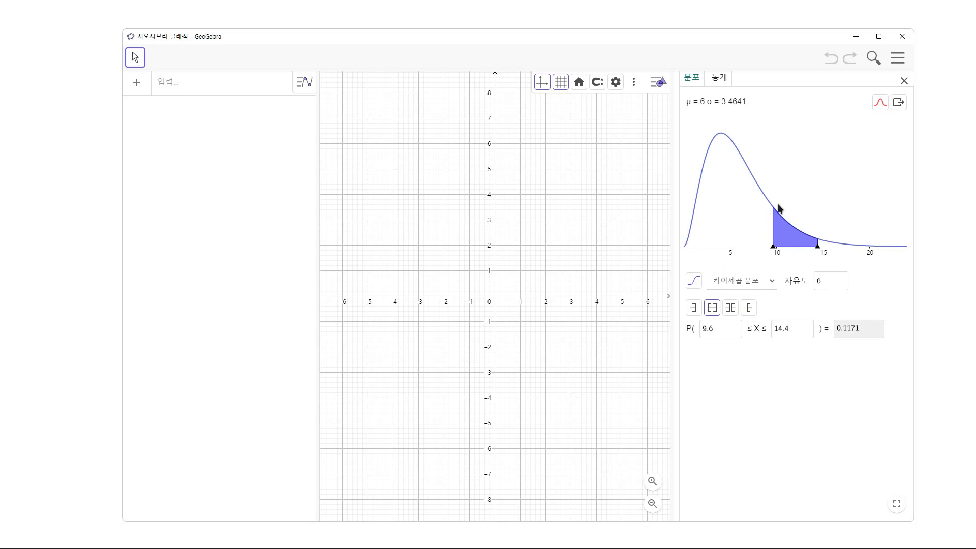
# Consult the Chi-squared reference slide's curves and set the calculator's probability interval to left-sided
pyautogui.hotkey('alt', 'Tab')
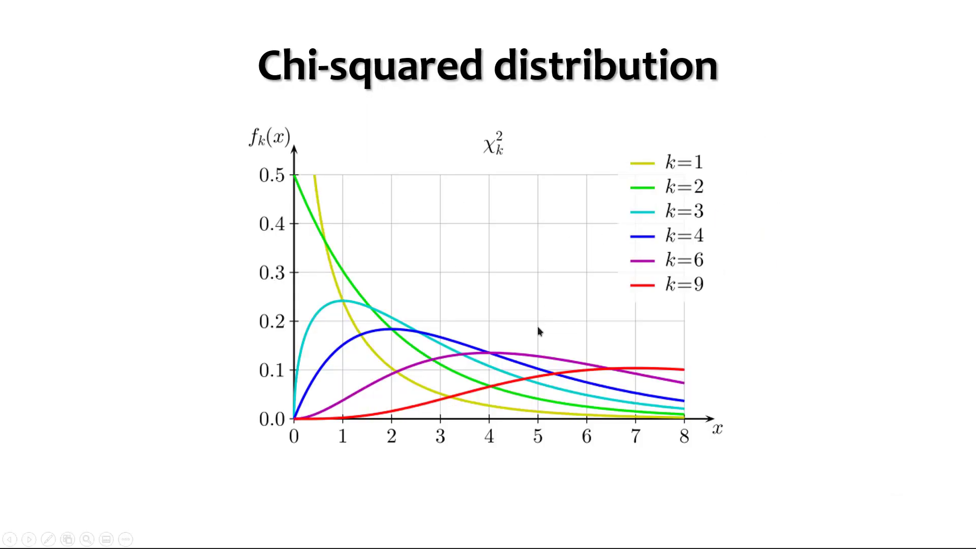
pyautogui.hotkey('alt', 'Tab')
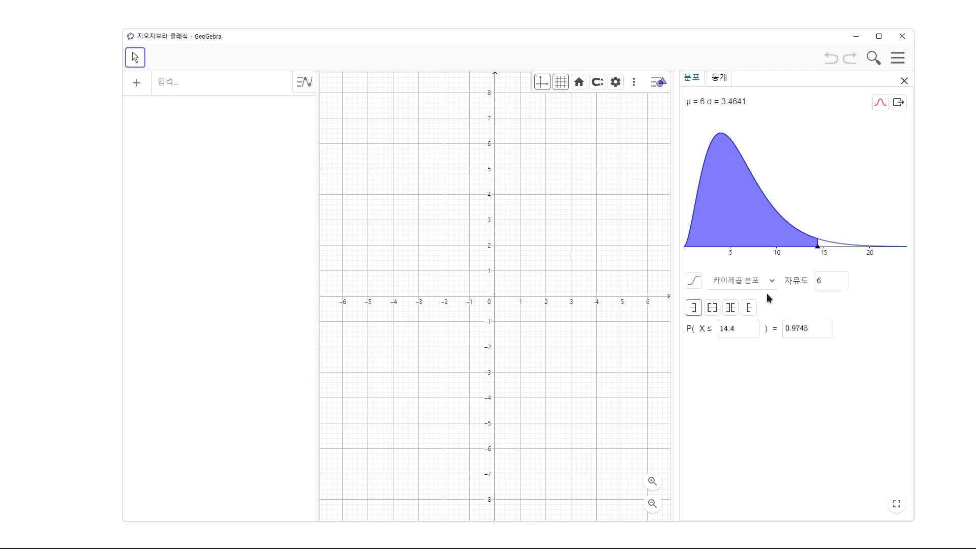
pyautogui.hotkey('alt', 'Tab')
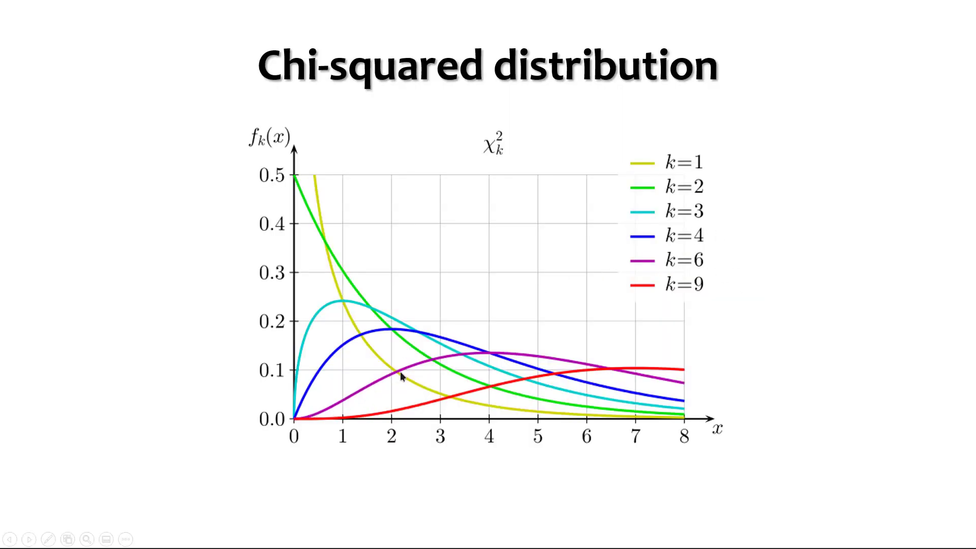
pyautogui.hotkey('alt', 'Tab')
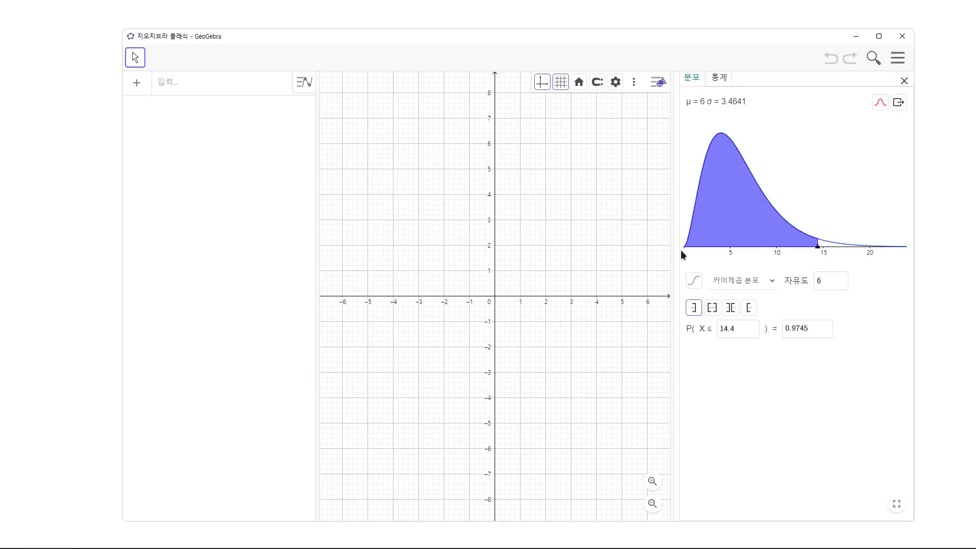
pyautogui.hotkey('alt', 'Tab')
pyautogui.hotkey('alt', 'Tab')
pyautogui.hotkey('alt', 'Tab')
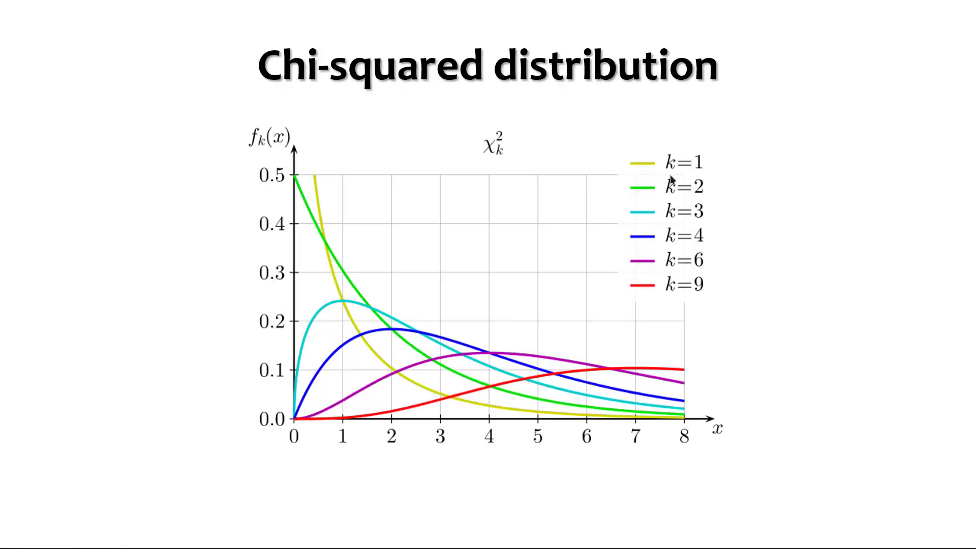
# Set the chi-squared distribution's degrees of freedom to 1 in the probability calculator
pyautogui.hotkey('alt', 'Tab')
pyautogui.click(834, 280)
pyautogui.write('1')
pyautogui.moveTo(834, 279); pyautogui.dragTo(814, 279)
pyautogui.write('1')
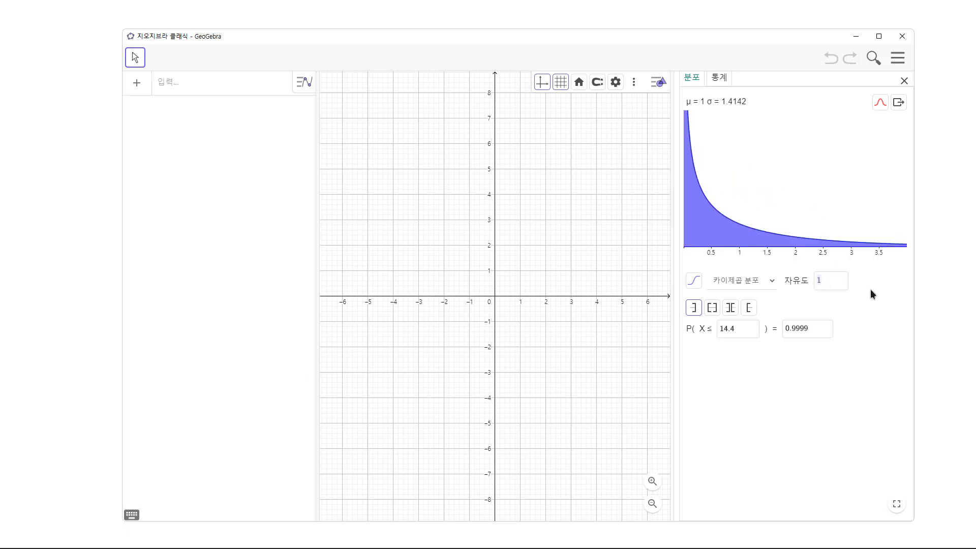
# Check the k=1 curve on the reference slide and copy the calculator's chi-squared curve to the graphics view
pyautogui.hotkey('alt', 'Tab')
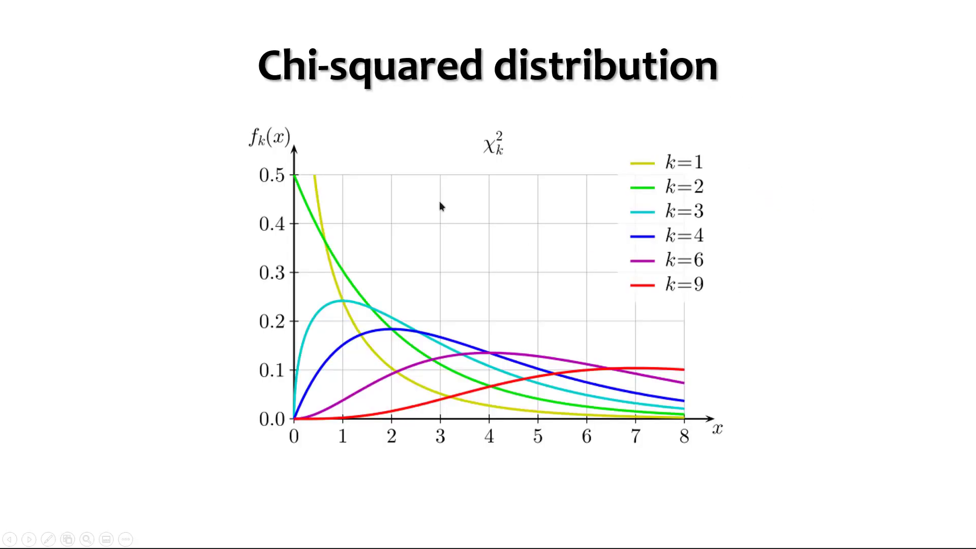
pyautogui.hotkey('alt', 'Tab')
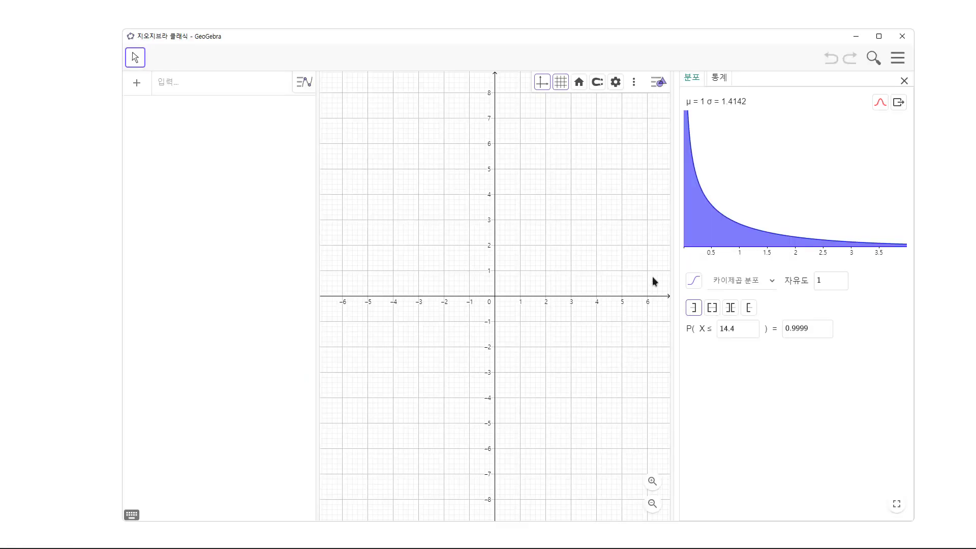
pyautogui.click(899, 104)
pyautogui.click(867, 127)
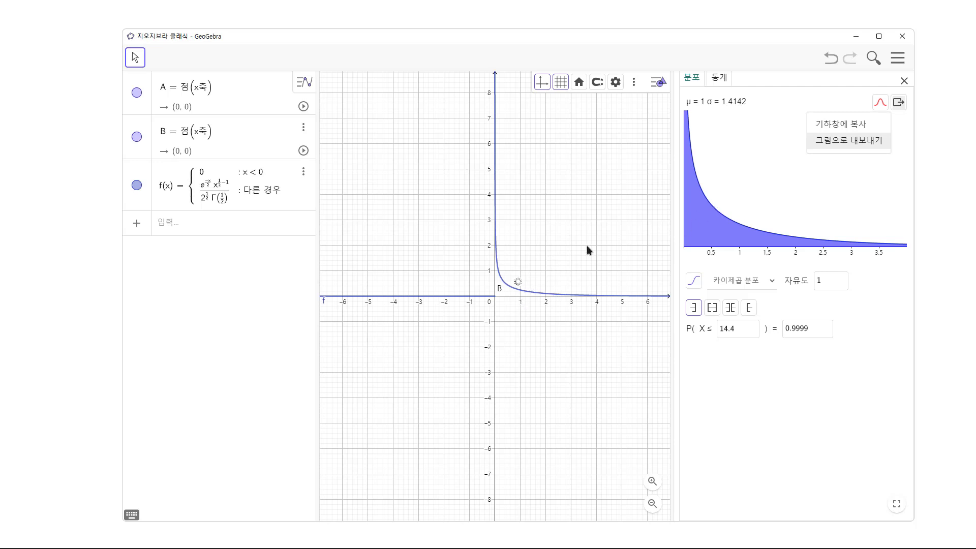
# Delete the copied function f and points B and A from the algebra view
pyautogui.click(304, 173)
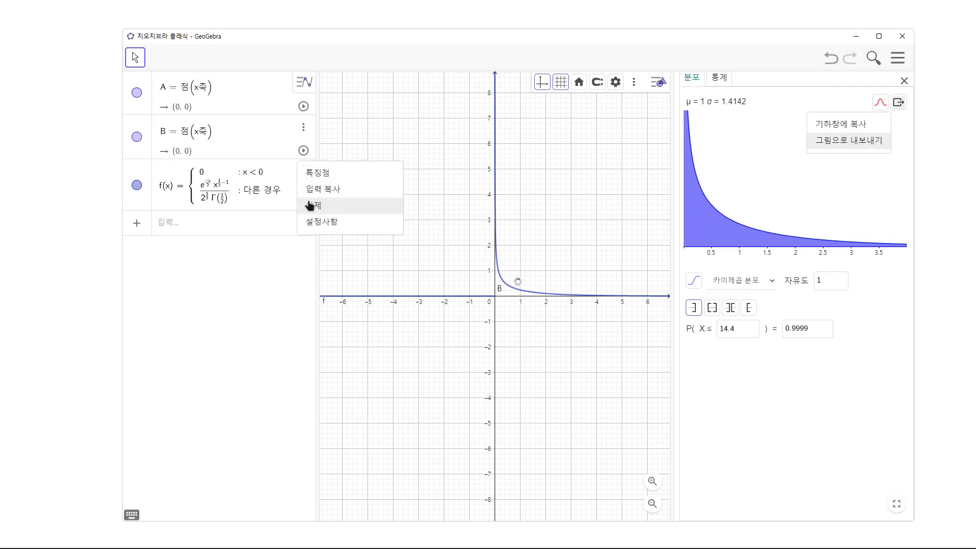
pyautogui.click(311, 205)
pyautogui.click(303, 127)
pyautogui.click(322, 163)
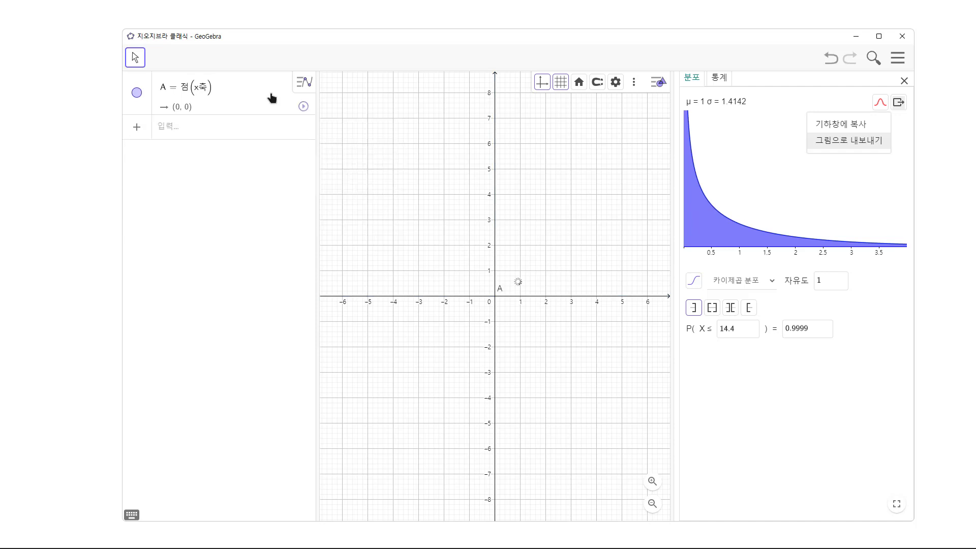
pyautogui.click(275, 96)
pyautogui.click(303, 84)
pyautogui.click(316, 118)
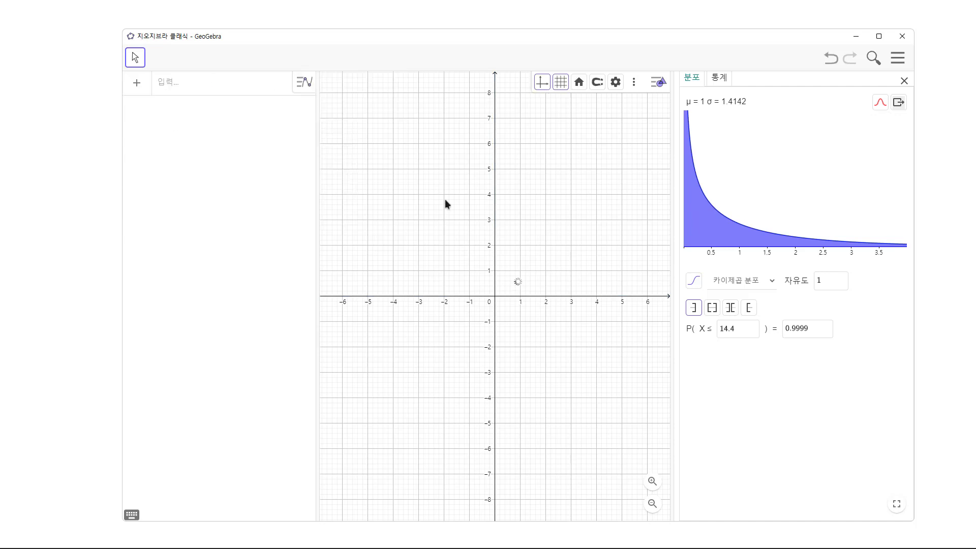
# Copy the chi-squared distribution with 1 degree of freedom to the graphics view again, showing its origin and right tail
pyautogui.click(898, 102)
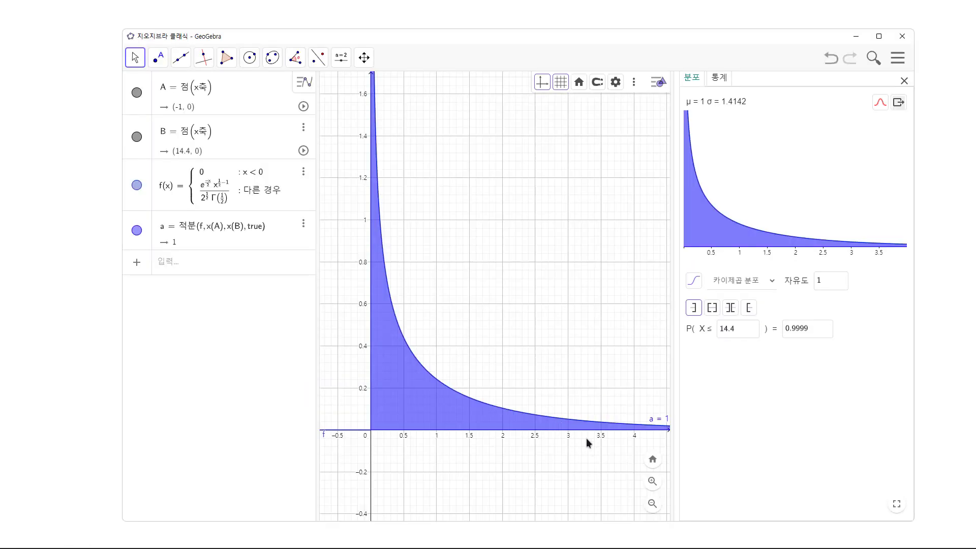
pyautogui.scroll(-10, 547, 450)
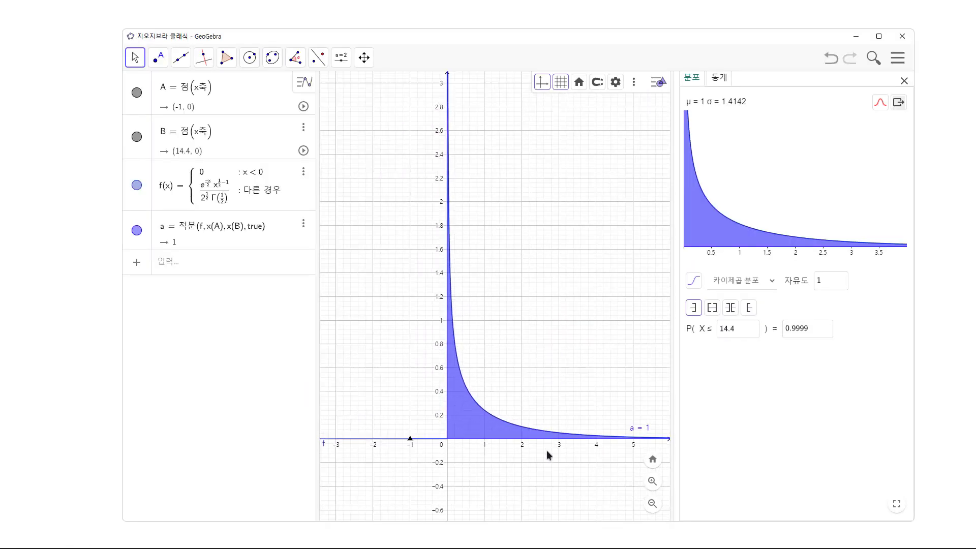
pyautogui.moveTo(547, 450); pyautogui.dragTo(453, 405)
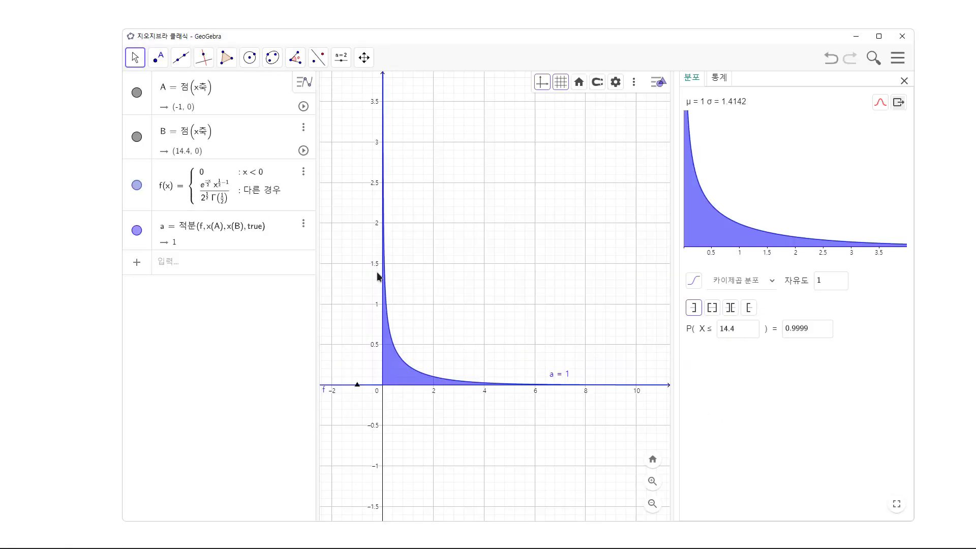
# Rescale the graphics view to show x up to about 9 and y up to about 0.5, and compare it with the Chi-squared slide
pyautogui.click(366, 60)
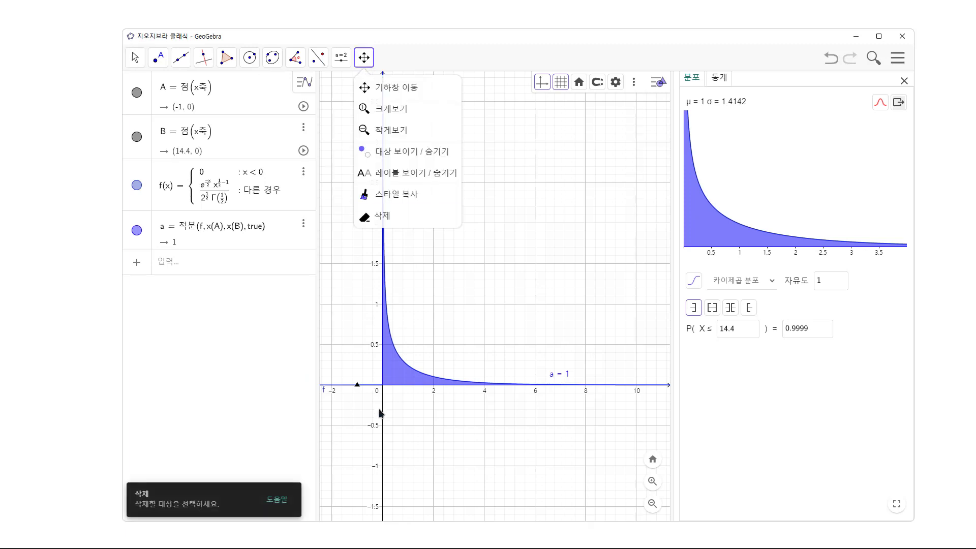
pyautogui.moveTo(383, 416); pyautogui.dragTo(390, 512)
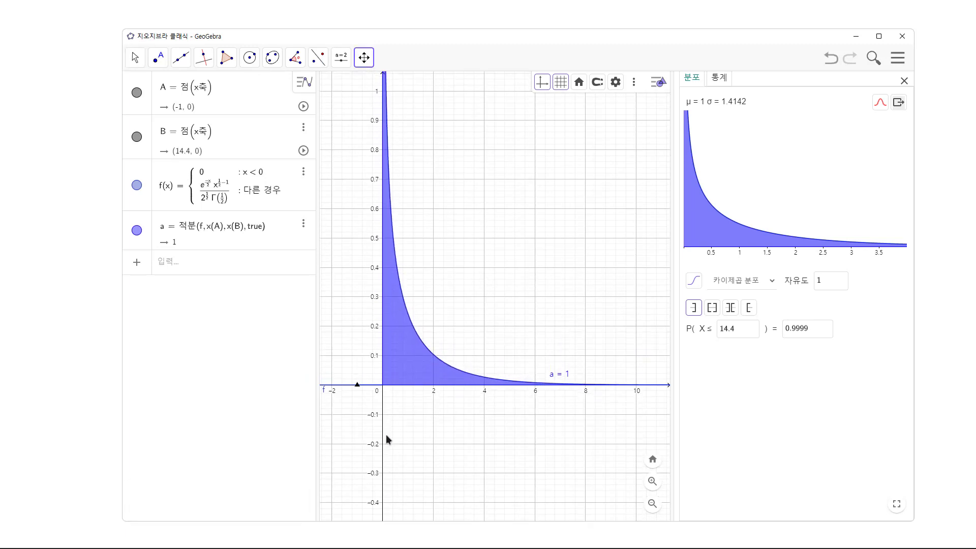
pyautogui.moveTo(383, 420); pyautogui.dragTo(384, 430)
pyautogui.moveTo(447, 351); pyautogui.dragTo(421, 360)
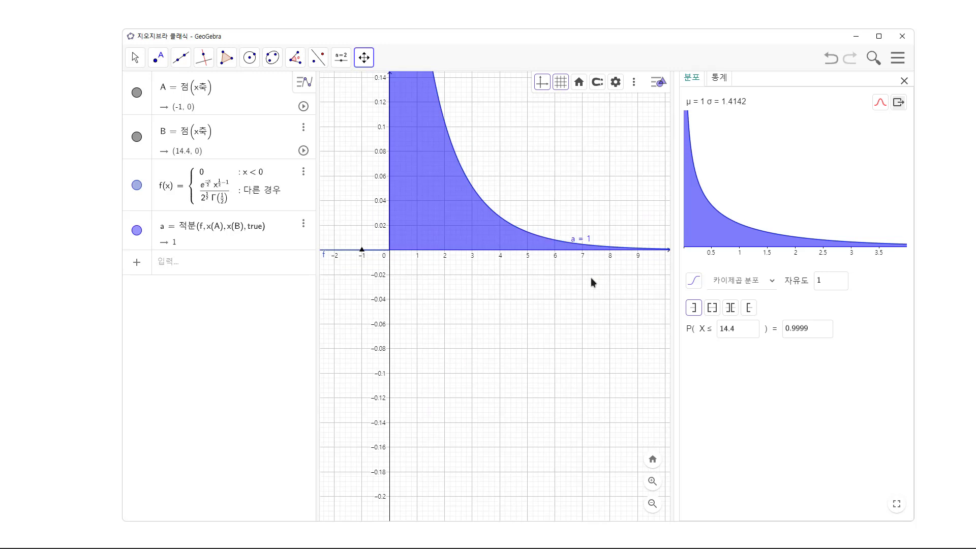
pyautogui.moveTo(504, 287); pyautogui.dragTo(516, 445)
pyautogui.moveTo(380, 434); pyautogui.dragTo(383, 416)
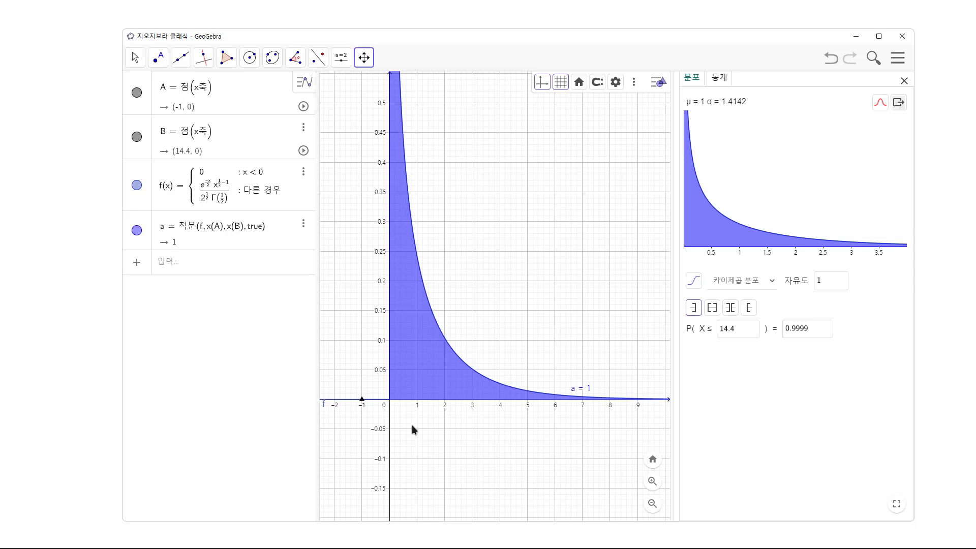
pyautogui.hotkey('alt', 'Tab')
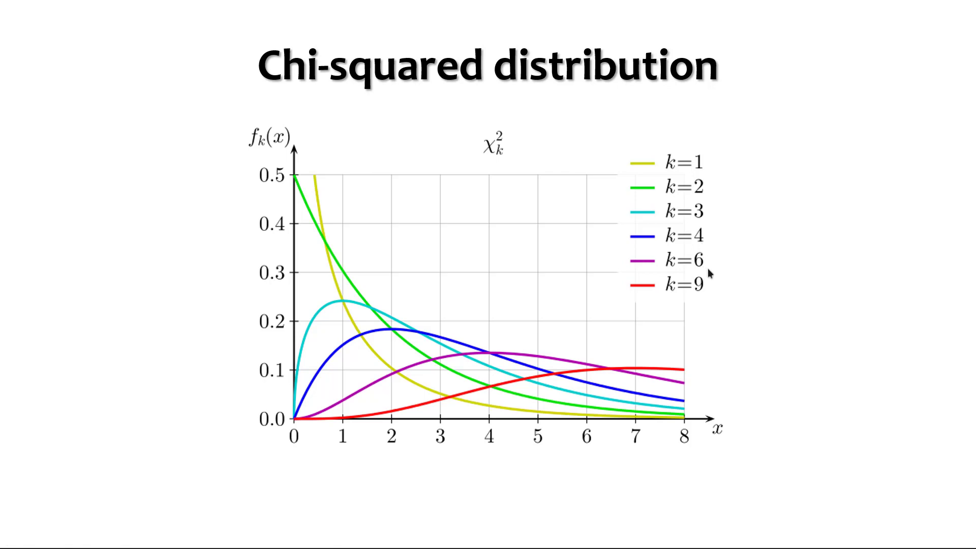
# Copy the chi-squared distributions with 3, 4, 6 and 9 degrees of freedom to the graphics view and close the probability calculator
pyautogui.hotkey('alt', 'Tab')
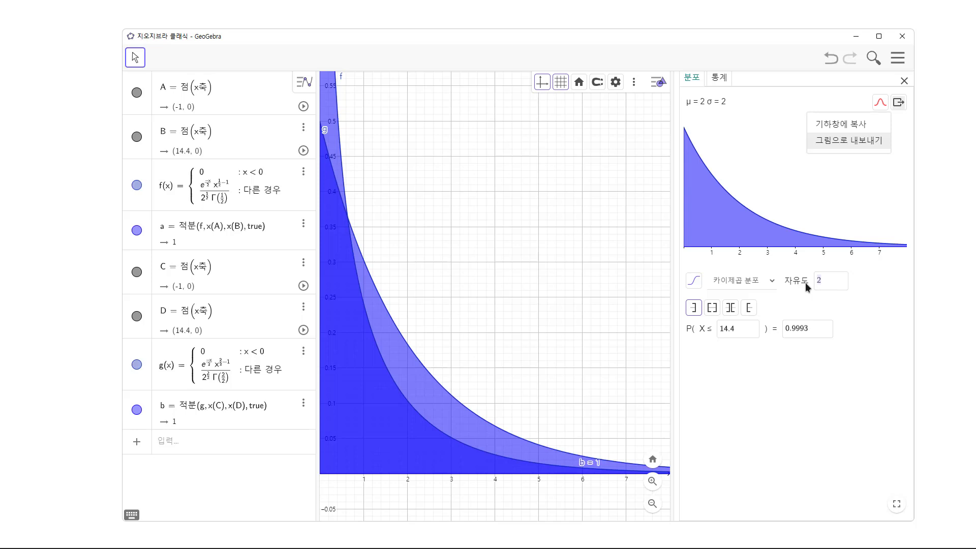
pyautogui.write('3')
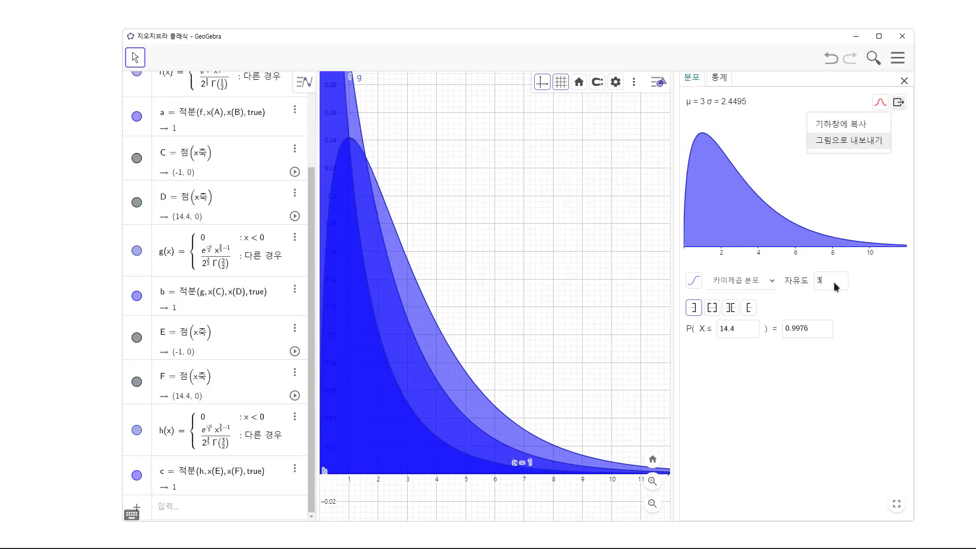
pyautogui.press('BackSpace')
pyautogui.write('4')
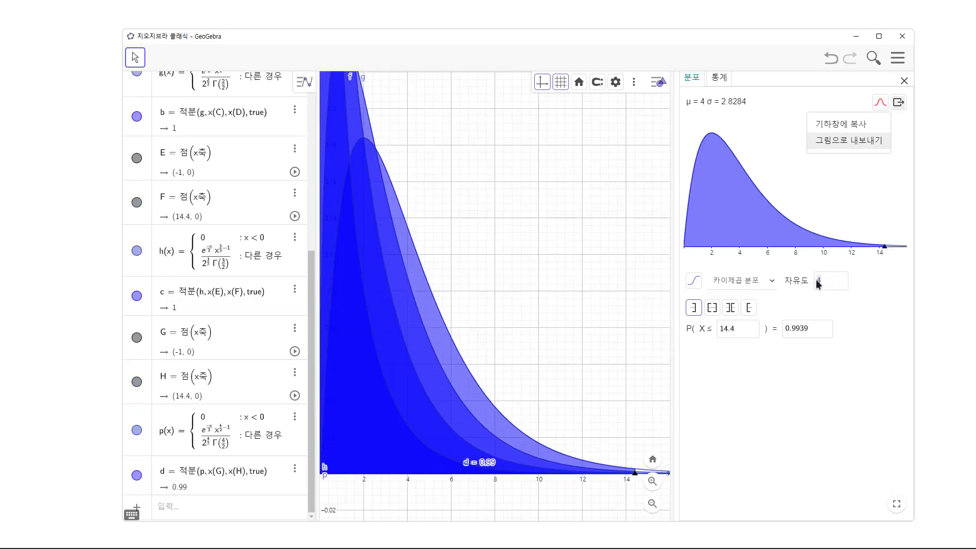
pyautogui.press('BackSpace')
pyautogui.write('6')
pyautogui.write('9')
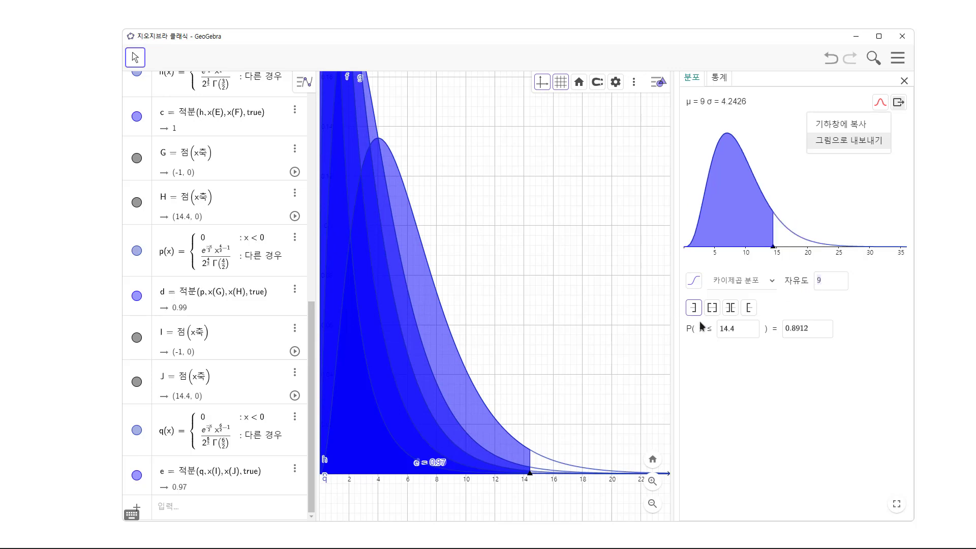
pyautogui.click(842, 123)
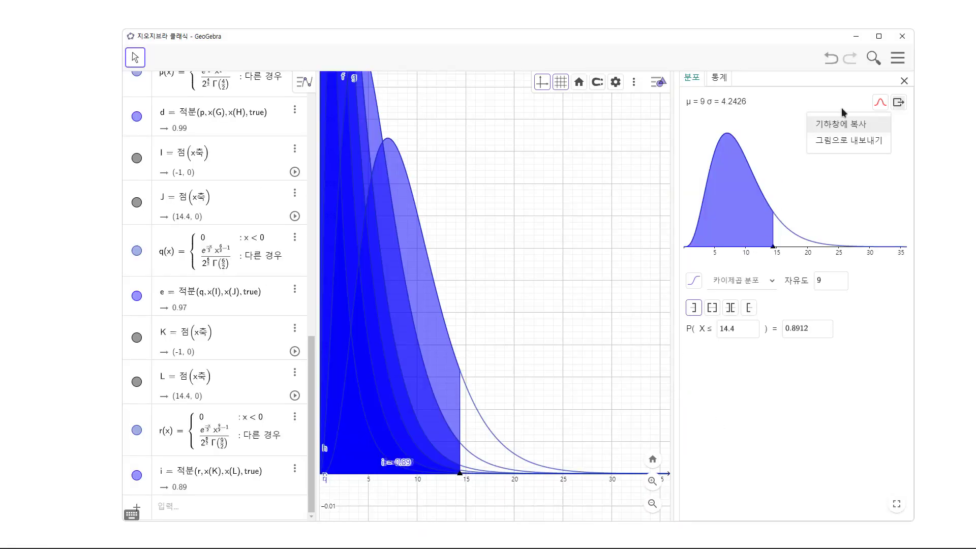
pyautogui.click(904, 81)
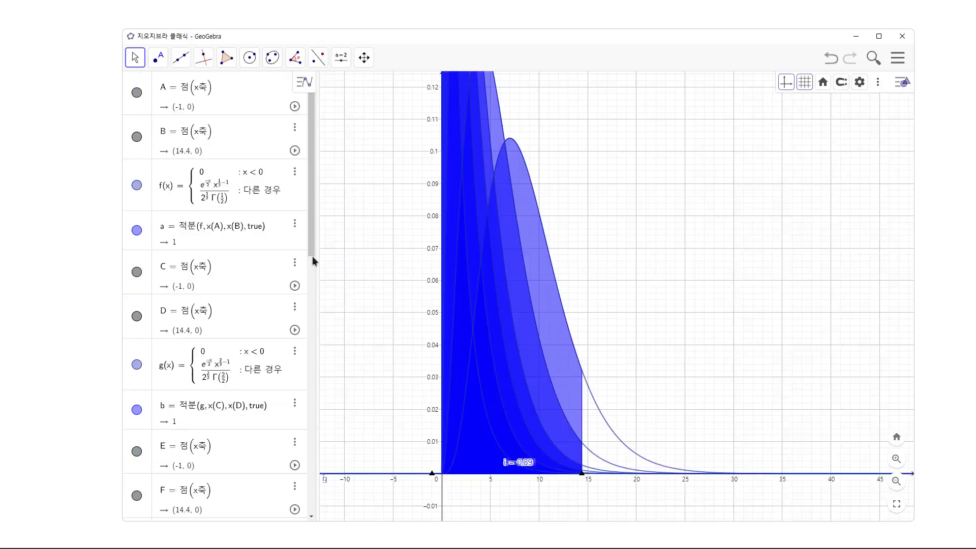
# Delete the integrals i, e and d that shade the areas under curves r, q and p
pyautogui.scroll(-3, 232, 312)
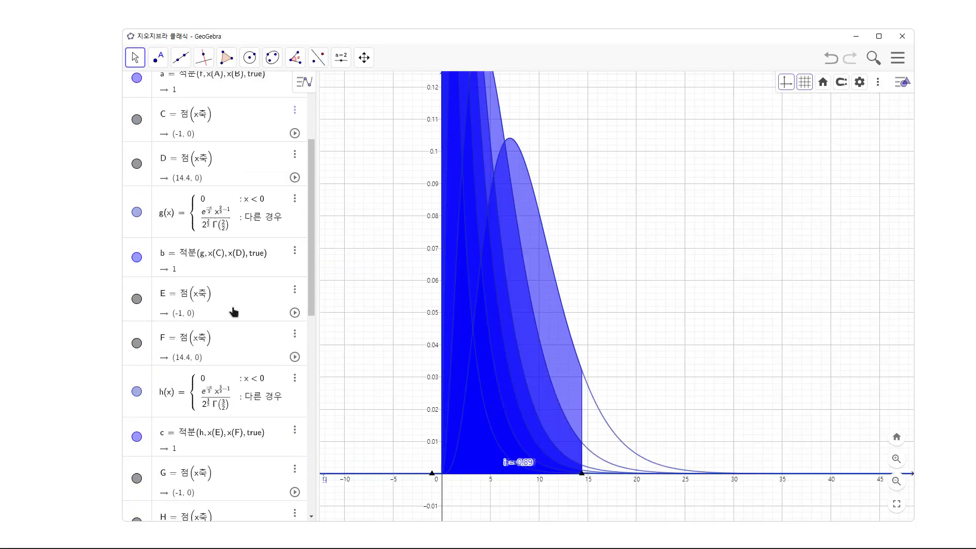
pyautogui.scroll(-10, 233, 312)
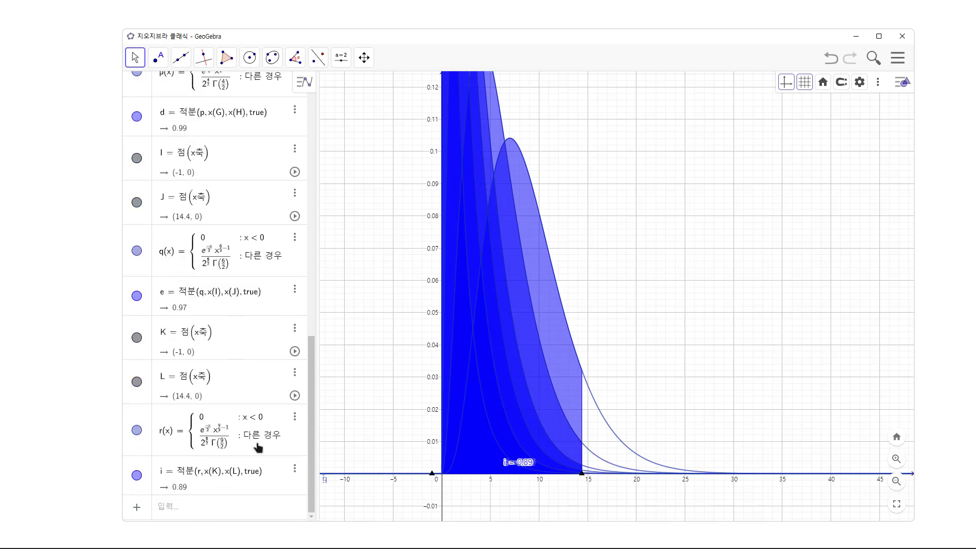
pyautogui.click(294, 469)
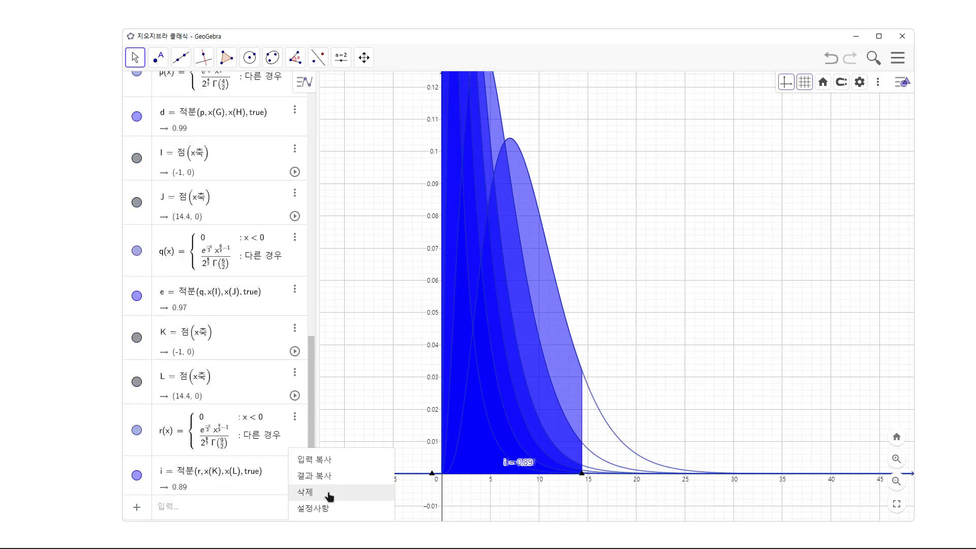
pyautogui.click(329, 494)
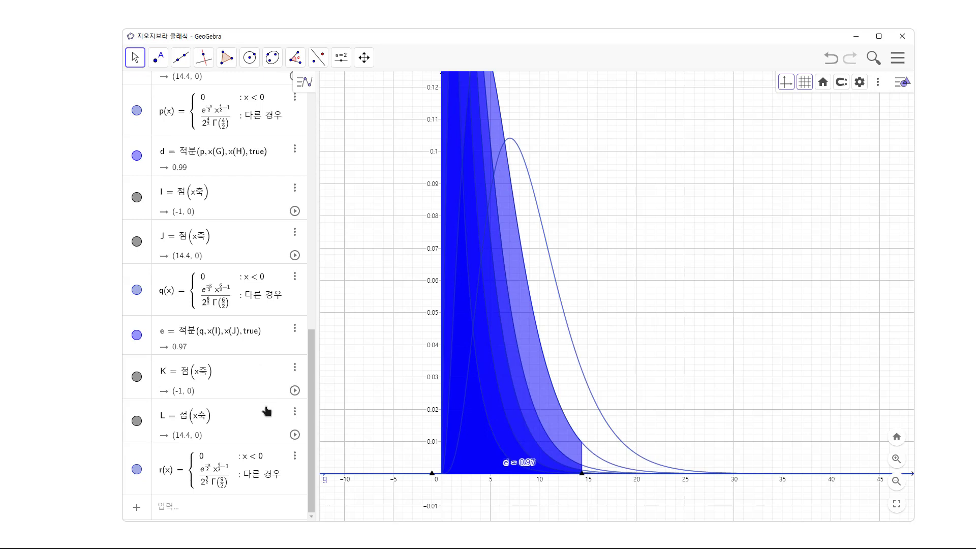
pyautogui.click(295, 328)
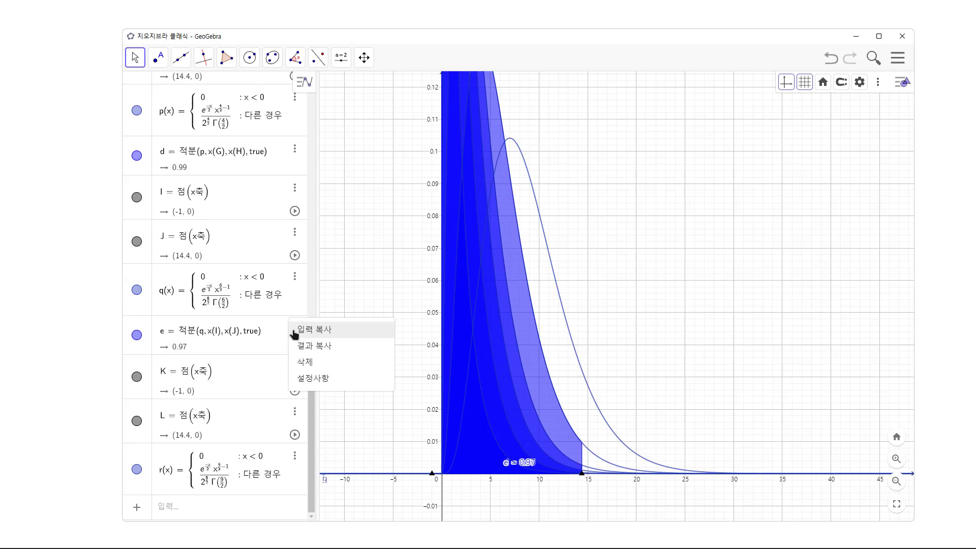
pyautogui.click(311, 358)
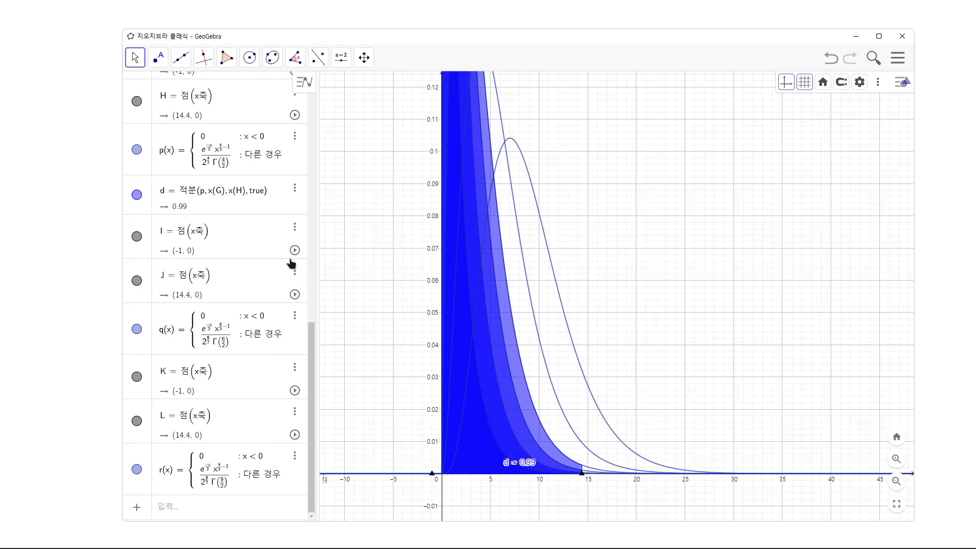
pyautogui.click(294, 188)
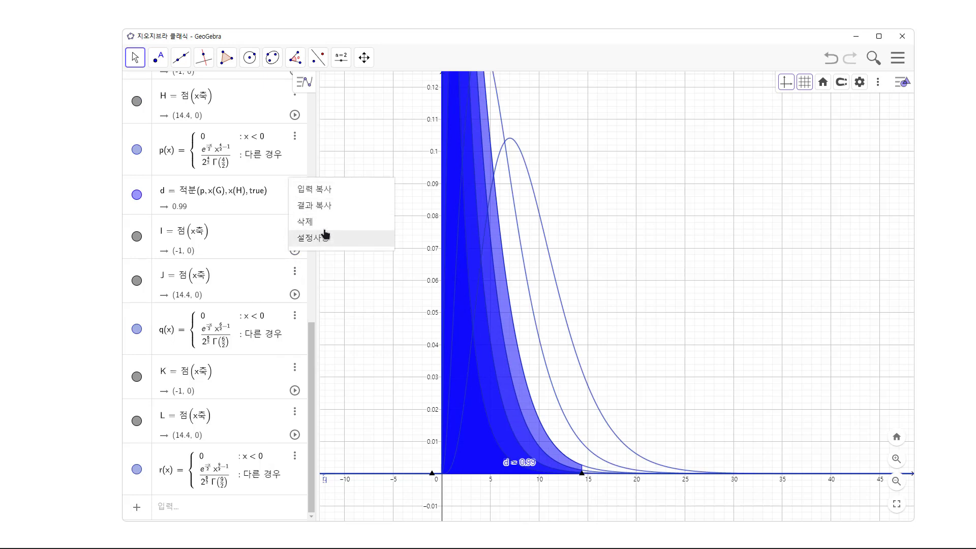
pyautogui.click(307, 222)
# Delete the remaining shading integrals b, a and c under curves g, f and h
pyautogui.scroll(6, 259, 245)
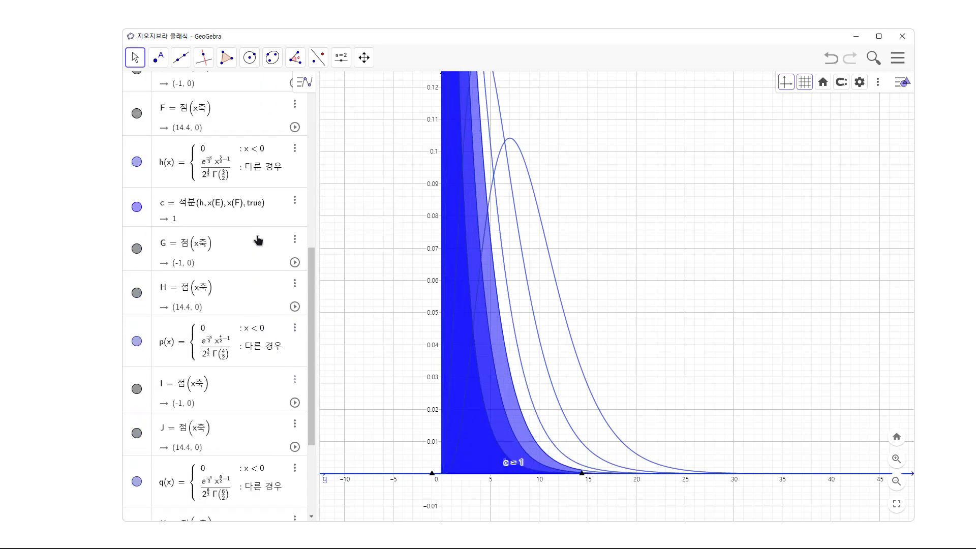
pyautogui.click(295, 190)
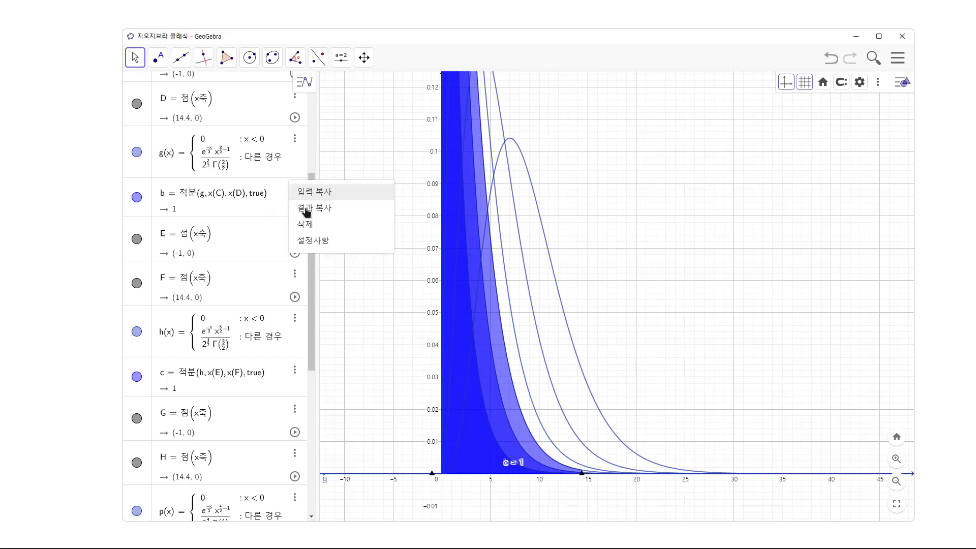
pyautogui.click(307, 223)
pyautogui.scroll(2, 252, 229)
pyautogui.scroll(2, 252, 229)
pyautogui.click(294, 224)
pyautogui.click(307, 257)
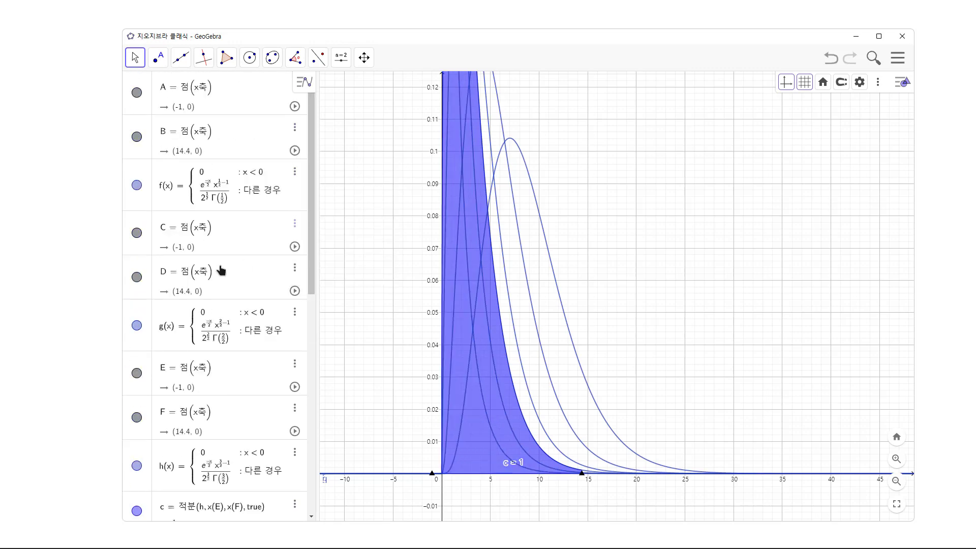
pyautogui.scroll(-4, 228, 308)
pyautogui.click(295, 301)
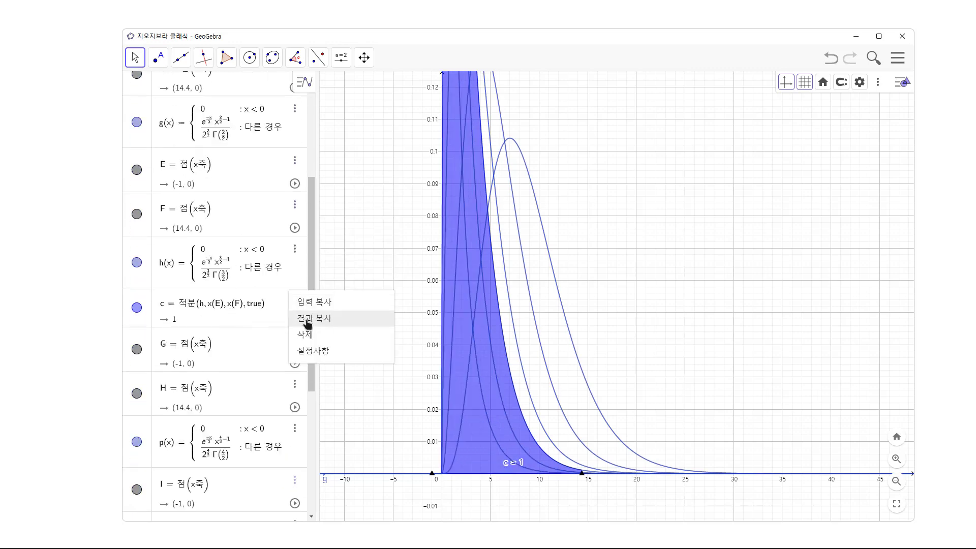
pyautogui.click(307, 334)
# Hide all the x-axis points A through L and turn off the grid in the graphics view
pyautogui.scroll(-2, 254, 342)
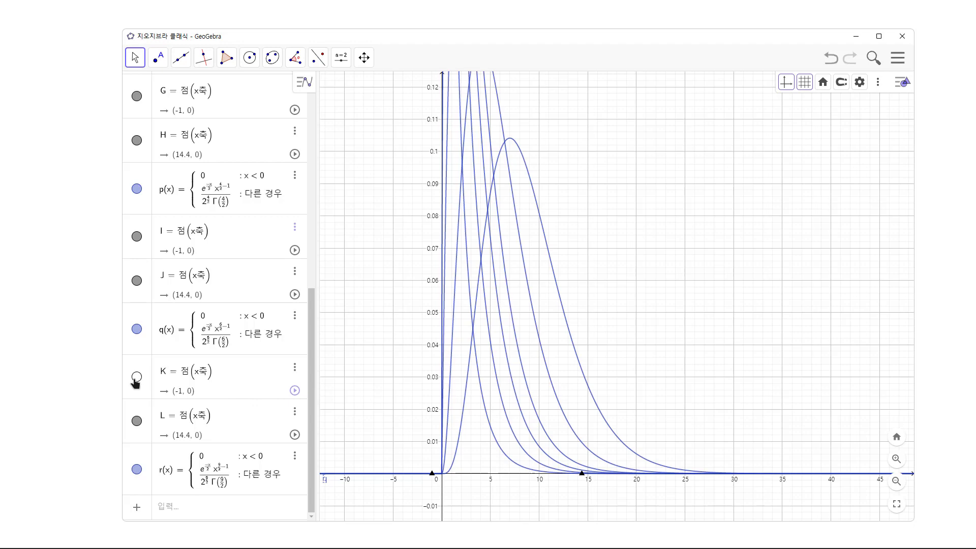
pyautogui.click(137, 423)
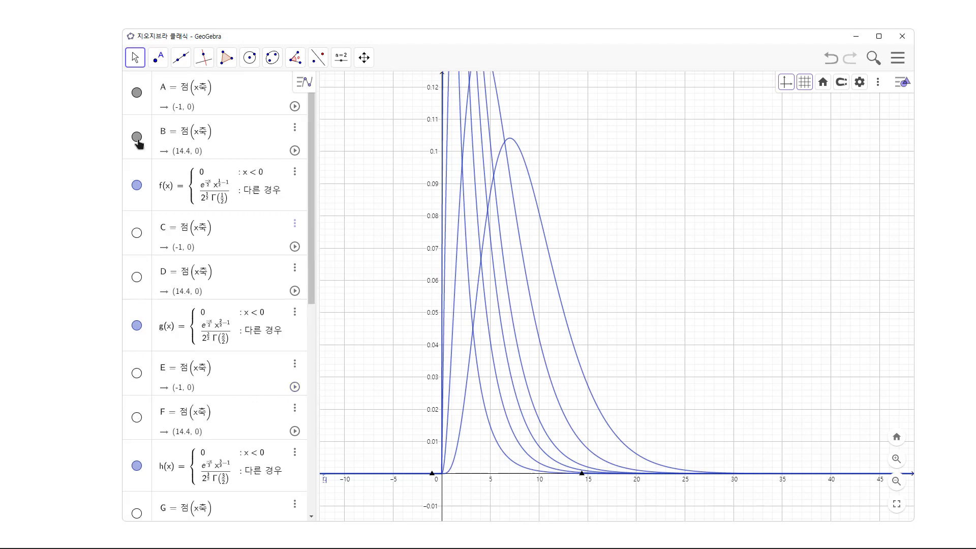
pyautogui.click(137, 140)
pyautogui.click(136, 93)
pyautogui.click(805, 82)
pyautogui.click(807, 104)
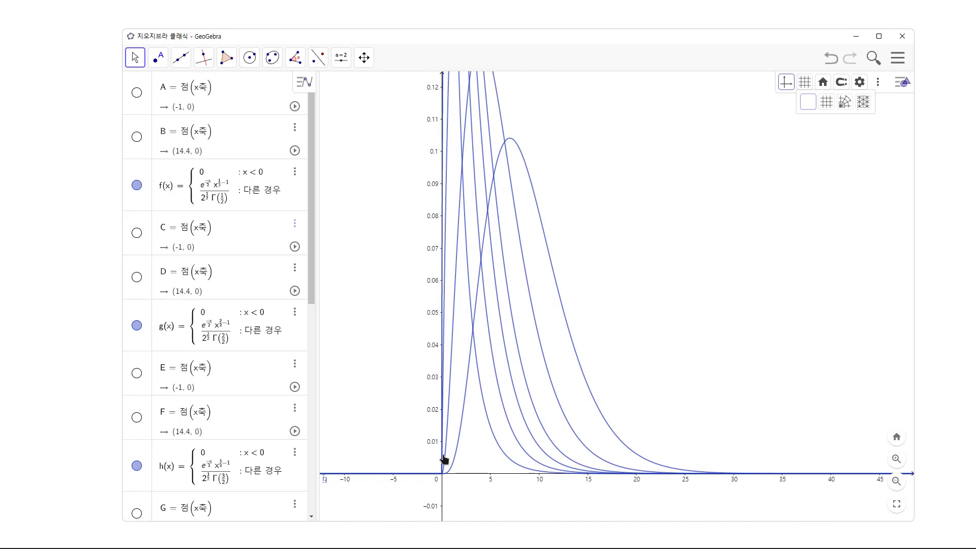
# Rescale and shift the graphics view to show y up to about 0.5 and x up to about 10, and compare it with the Chi-squared slide
pyautogui.click(365, 58)
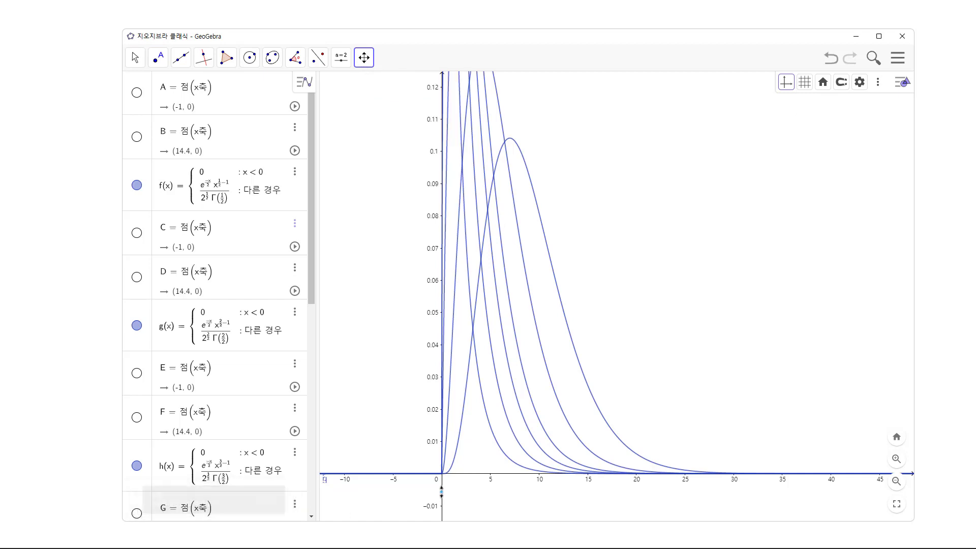
pyautogui.moveTo(441, 492); pyautogui.dragTo(442, 478)
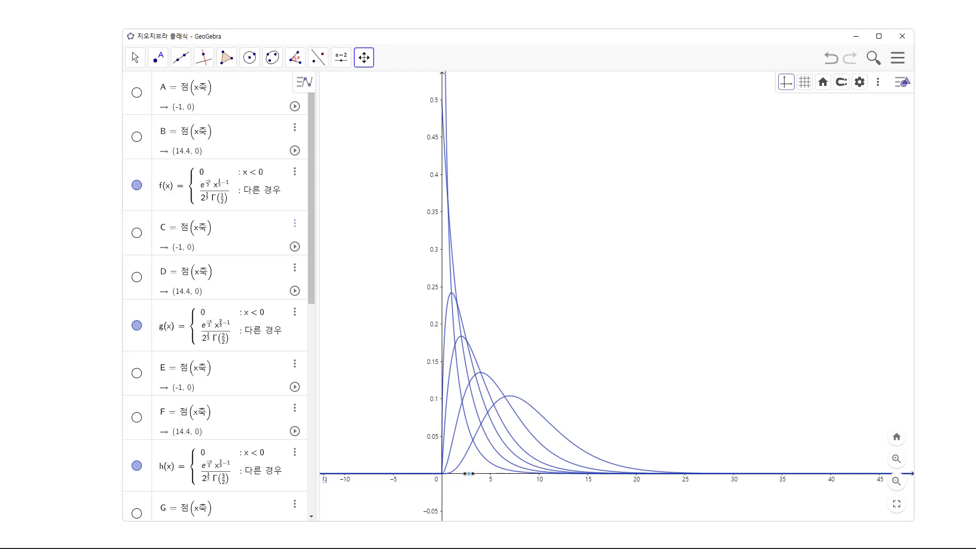
pyautogui.moveTo(467, 474); pyautogui.dragTo(575, 474)
pyautogui.moveTo(582, 269); pyautogui.dragTo(526, 263)
pyautogui.press('Escape')
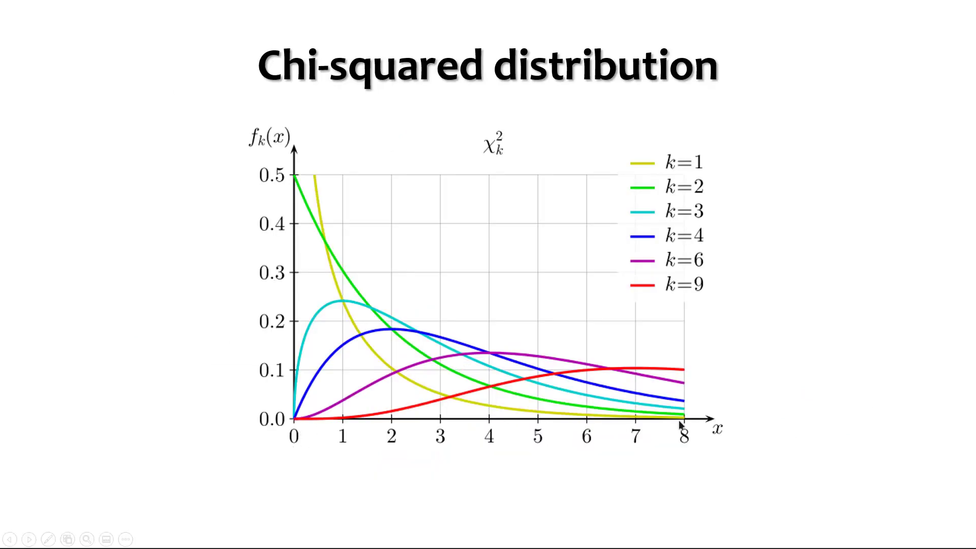
pyautogui.hotkey('alt', 'Tab')
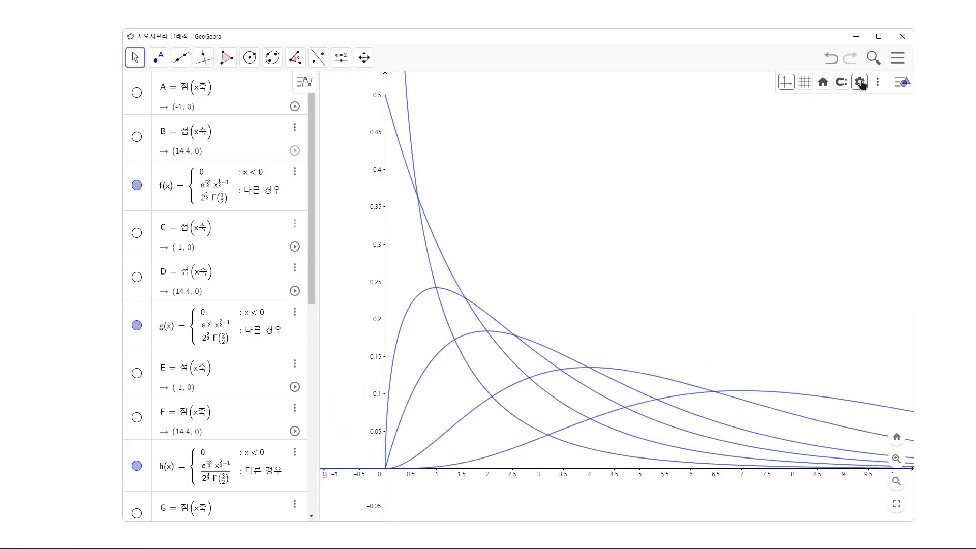
# Set the x-axis tick spacing of the graphics view to 1
pyautogui.click(880, 83)
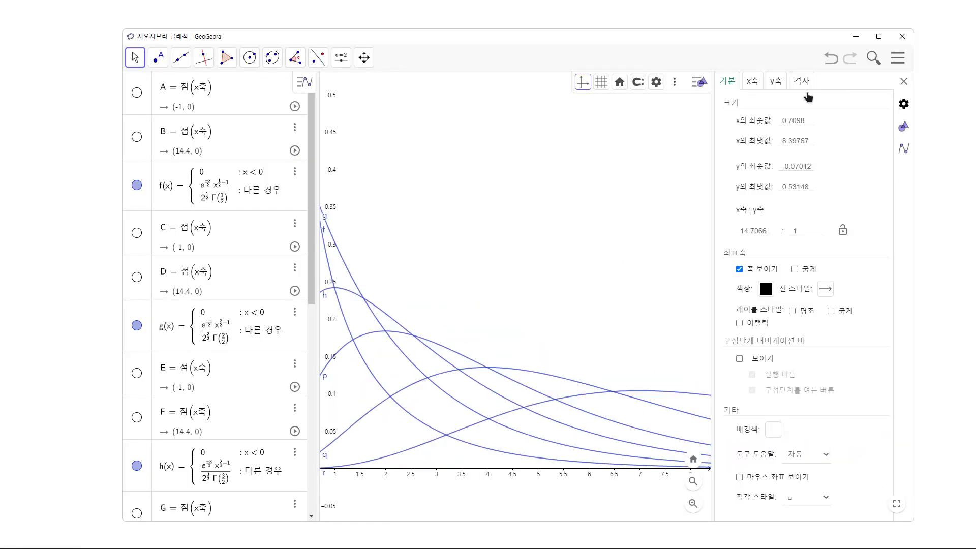
pyautogui.click(757, 84)
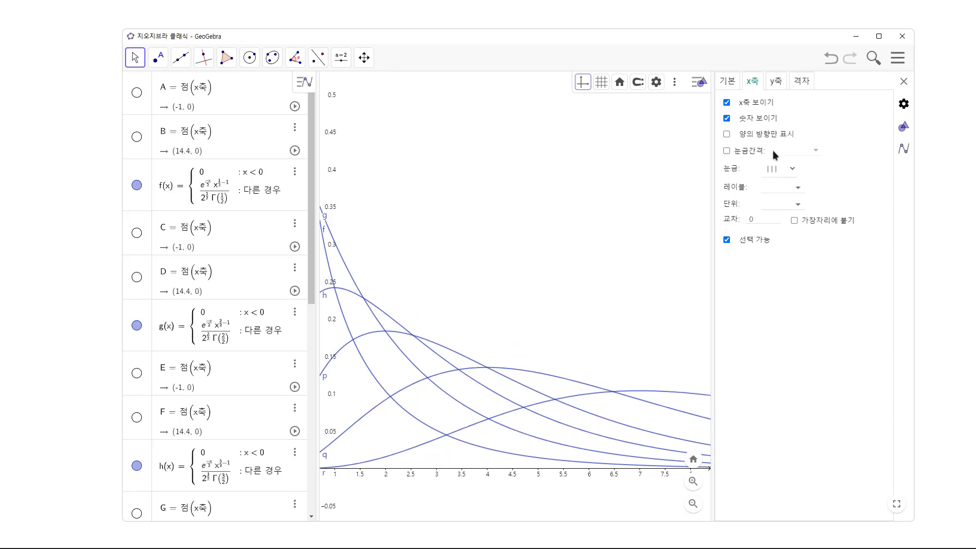
pyautogui.click(755, 154)
pyautogui.write('1')
pyautogui.press('Return')
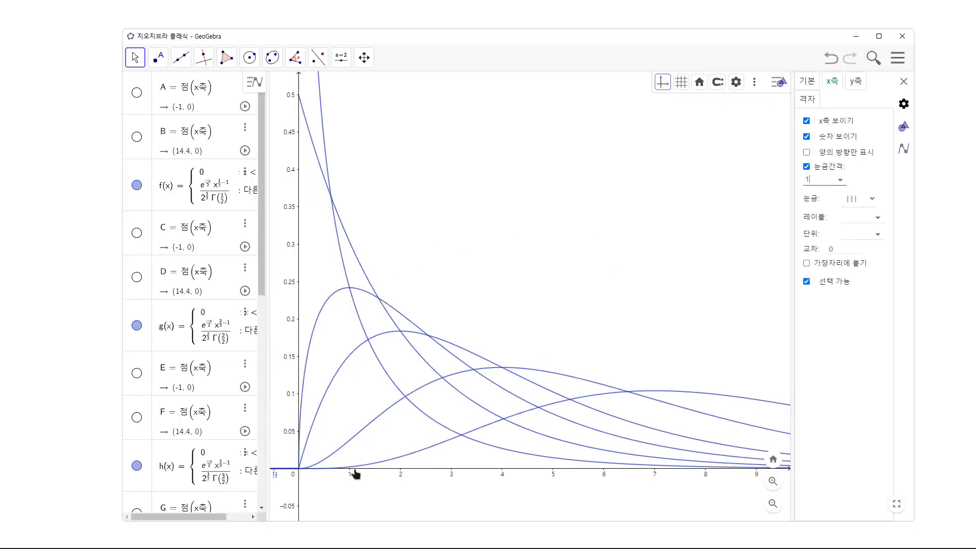
# Check the axis scale on the Chi-squared slide and set GeoGebra's y-axis tick spacing to 0.1
pyautogui.hotkey('alt', 'Tab')
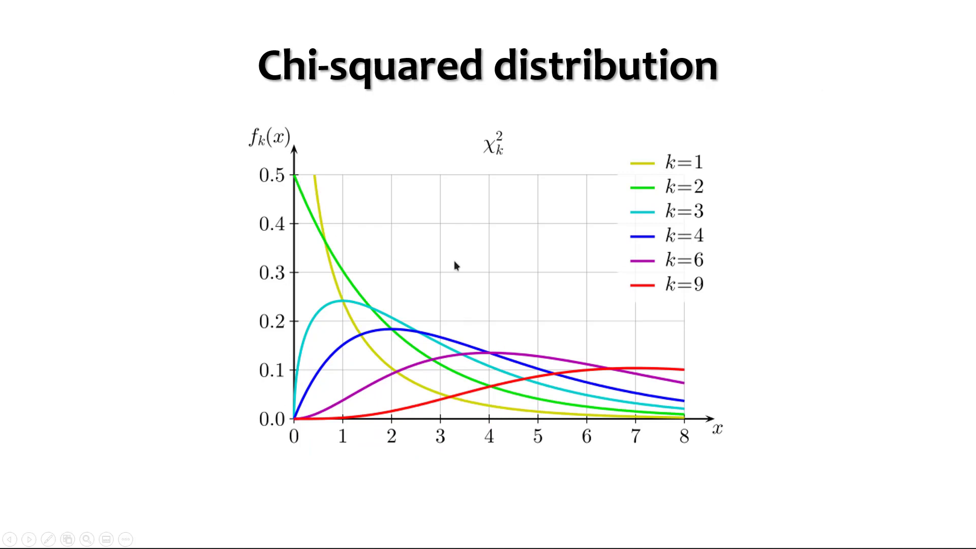
pyautogui.hotkey('alt', 'Tab')
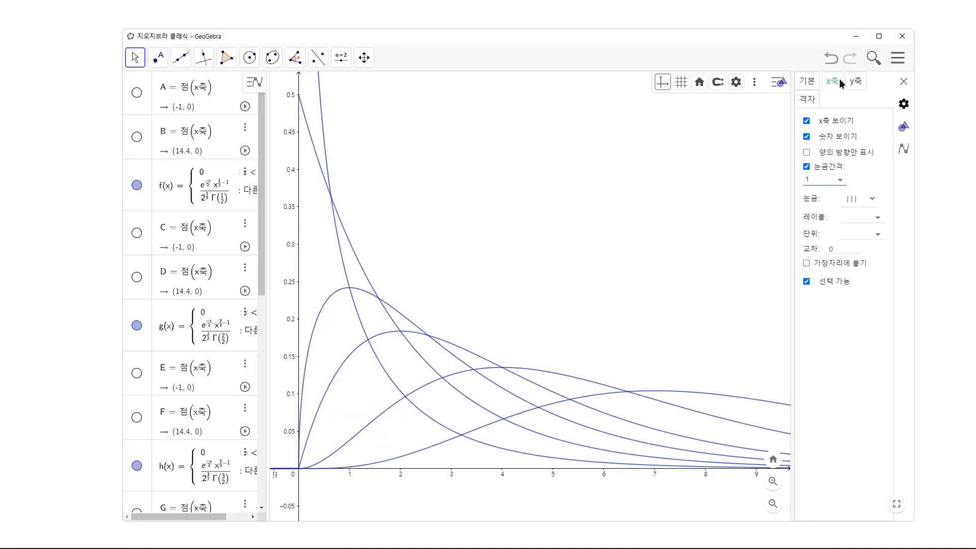
pyautogui.click(857, 83)
pyautogui.click(806, 168)
pyautogui.write('.1')
pyautogui.press('Return')
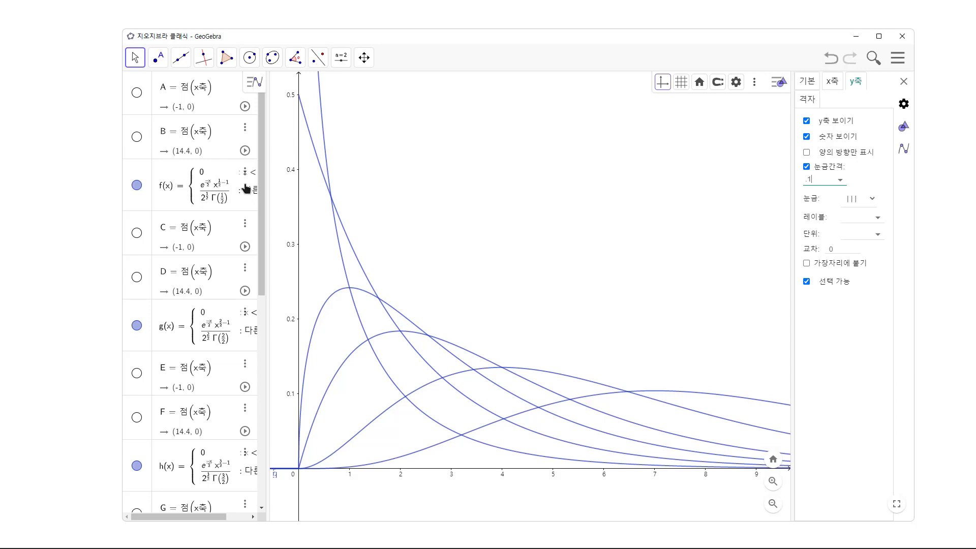
# Widen the algebra view, open and leave function f's properties, and widen the settings area beside the graph
pyautogui.moveTo(268, 191); pyautogui.dragTo(309, 190)
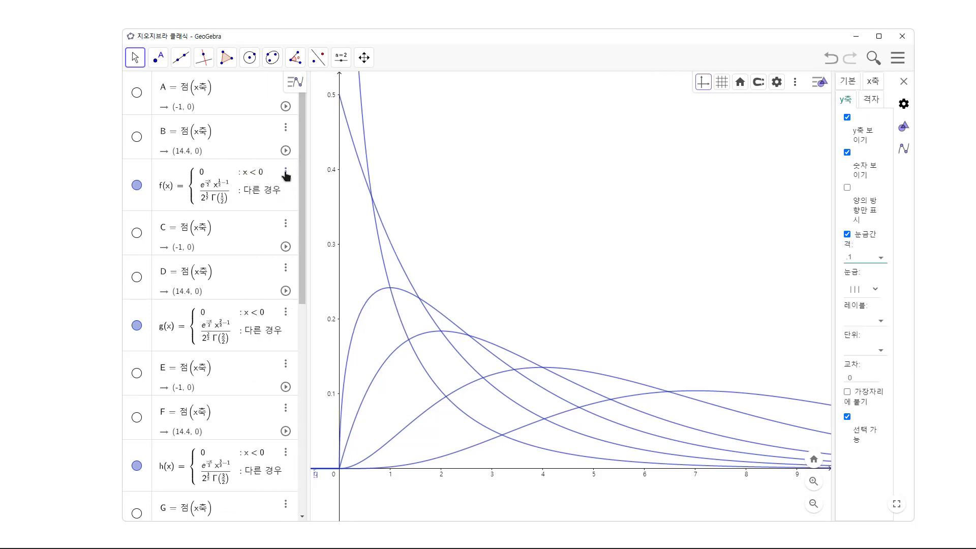
pyautogui.click(286, 173)
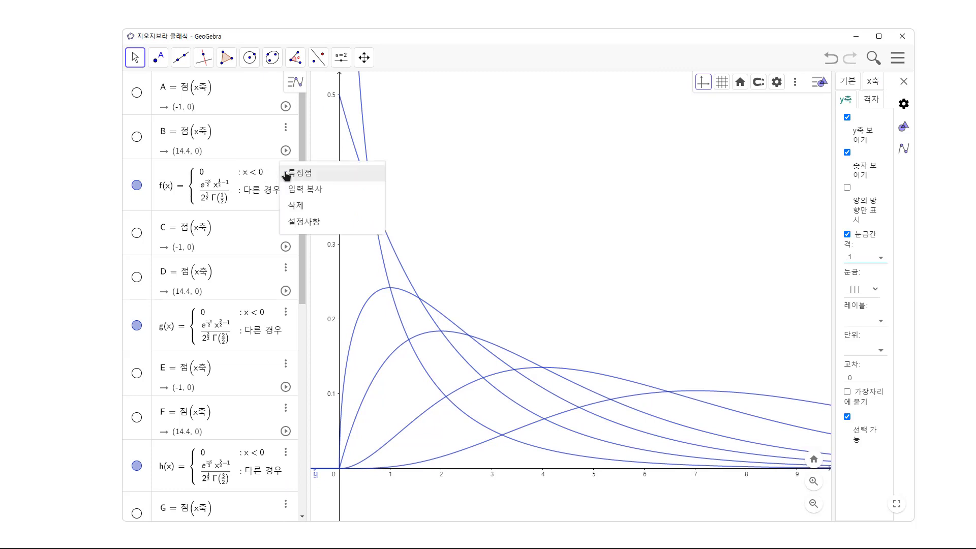
pyautogui.click(334, 224)
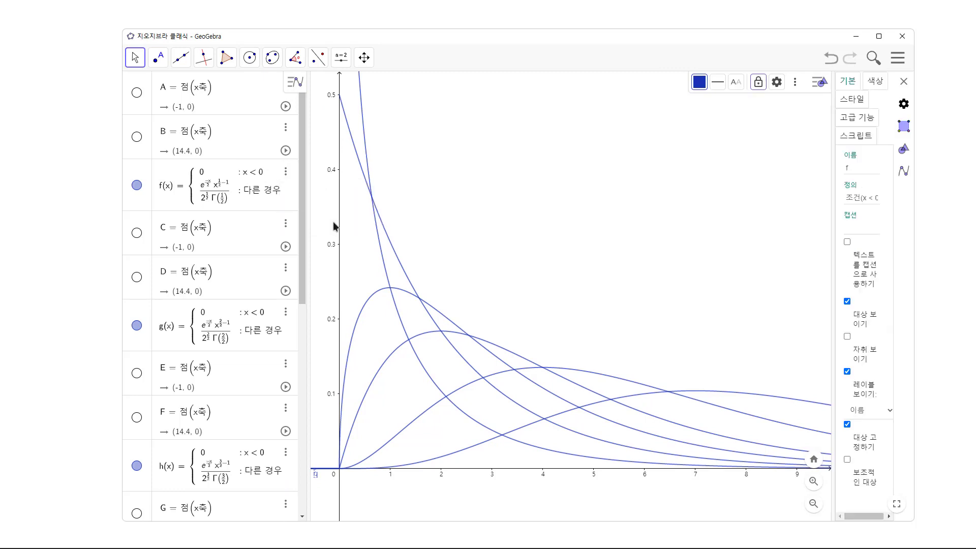
pyautogui.click(606, 183)
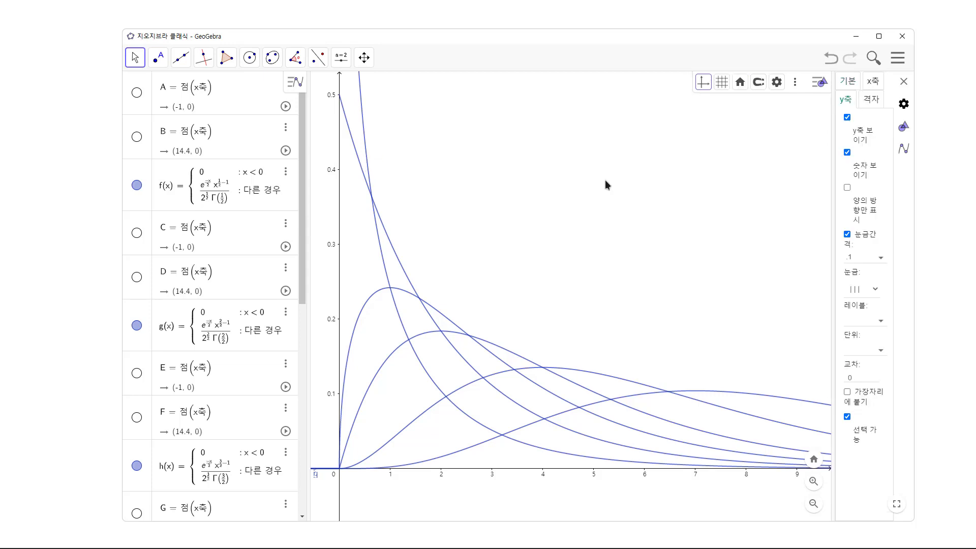
pyautogui.moveTo(833, 154); pyautogui.dragTo(796, 153)
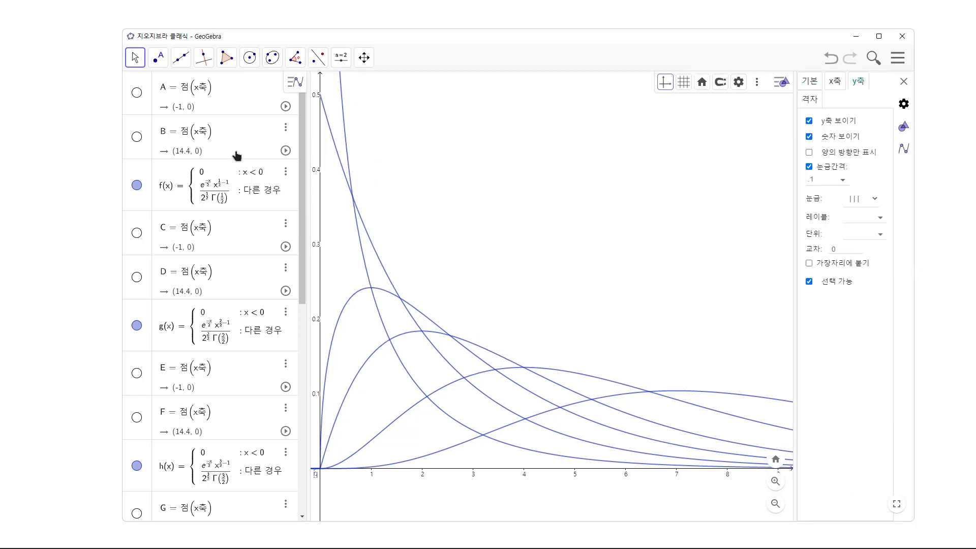
# Set the line thickness of function f's curve to 10
pyautogui.click(236, 189)
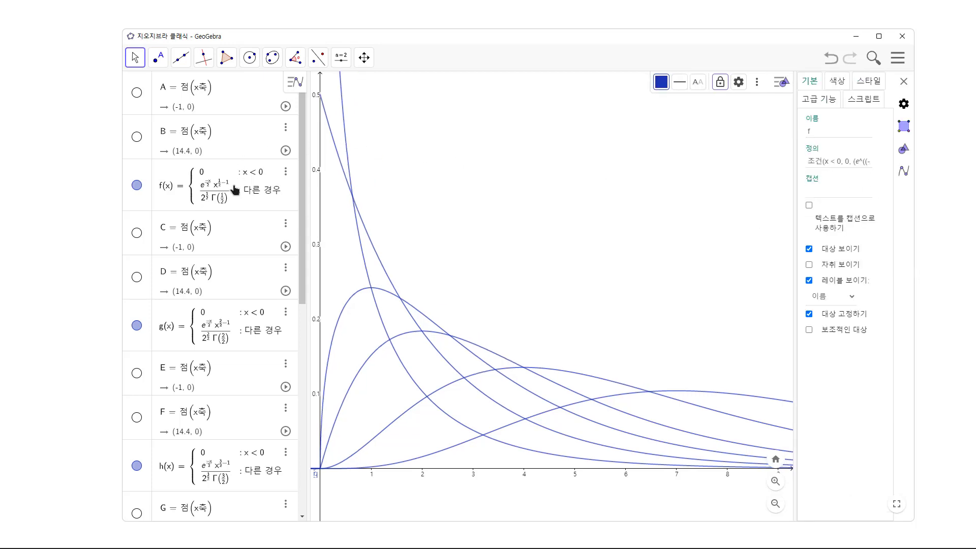
pyautogui.click(679, 83)
pyautogui.moveTo(694, 120); pyautogui.dragTo(724, 123)
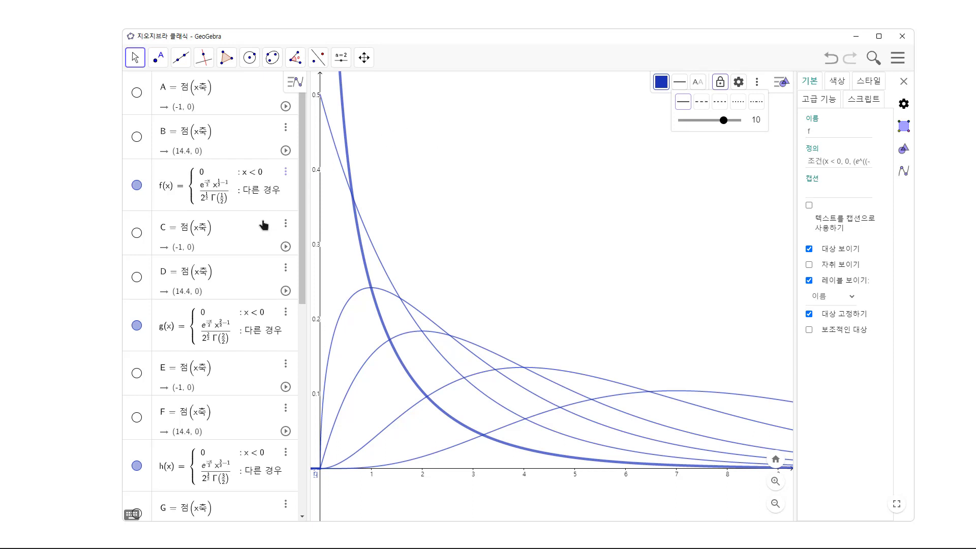
# Set the line thickness of function g's curve to 10 and color it purple
pyautogui.click(229, 323)
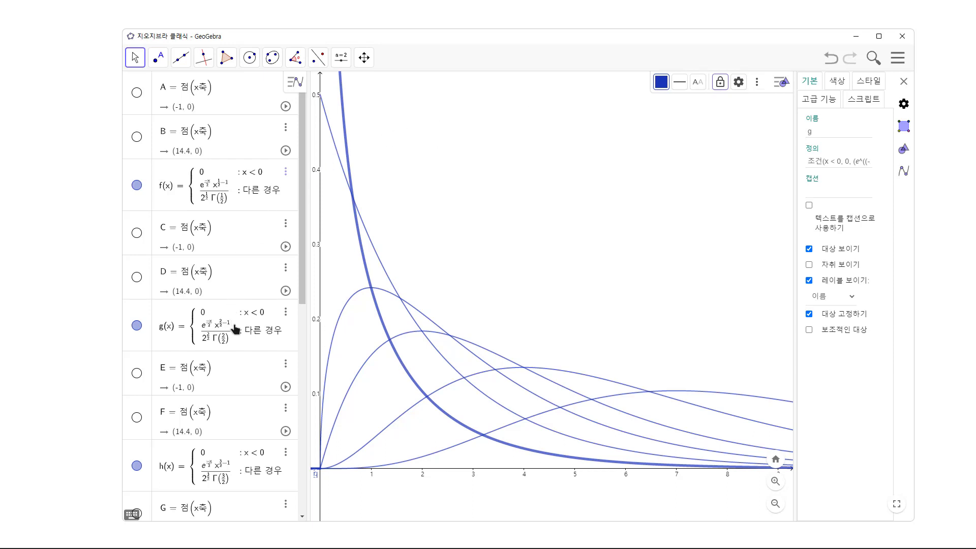
pyautogui.click(679, 82)
pyautogui.moveTo(701, 122); pyautogui.dragTo(721, 123)
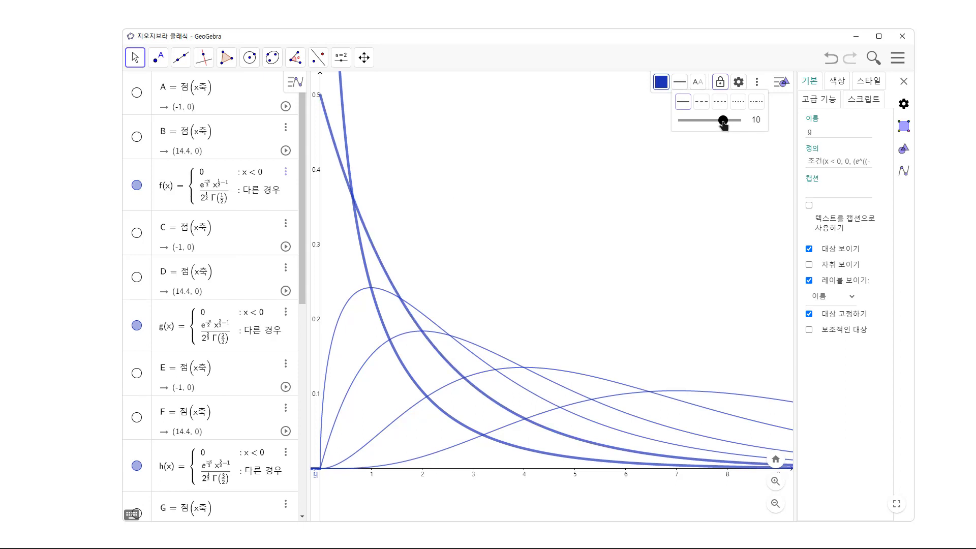
pyautogui.click(661, 86)
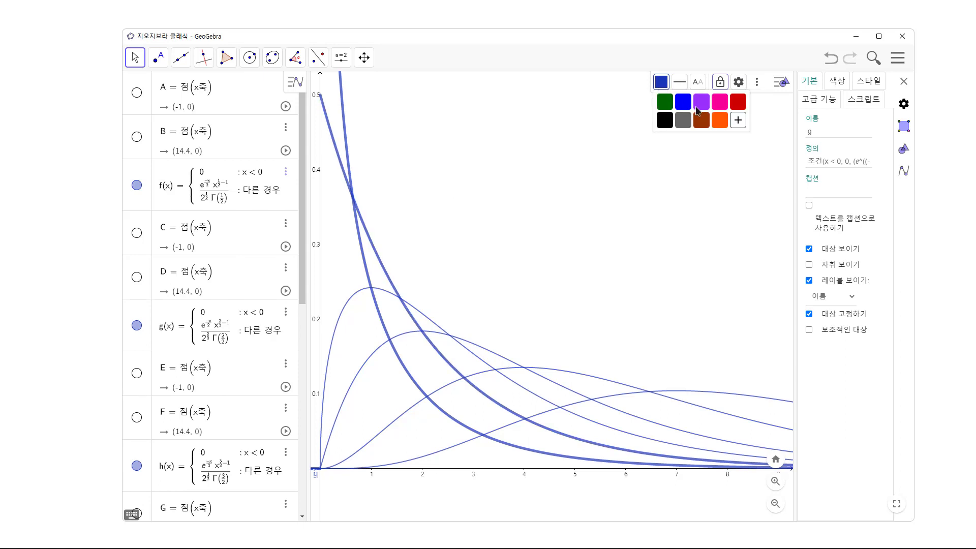
pyautogui.click(701, 101)
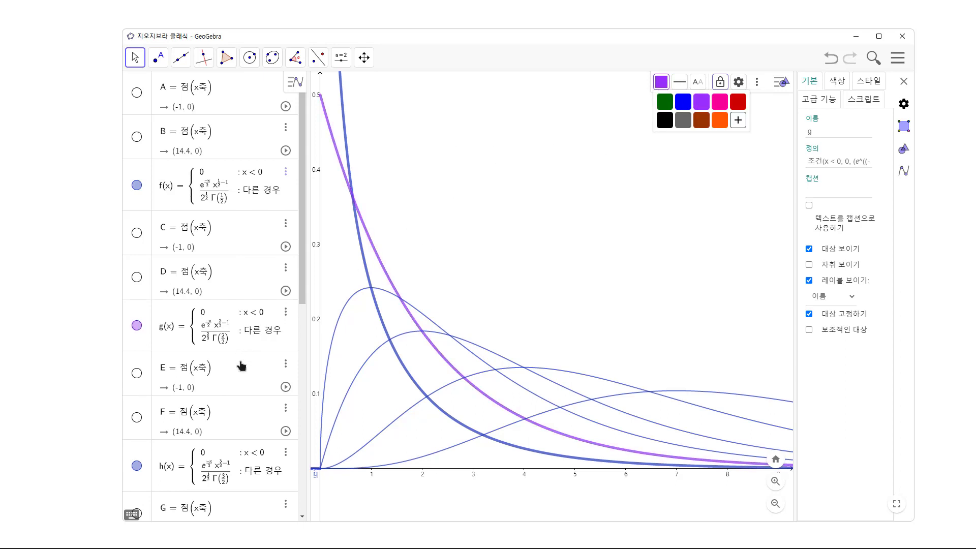
# Set the line thickness of function h's curve to 10 and color it pink
pyautogui.scroll(-1, 241, 366)
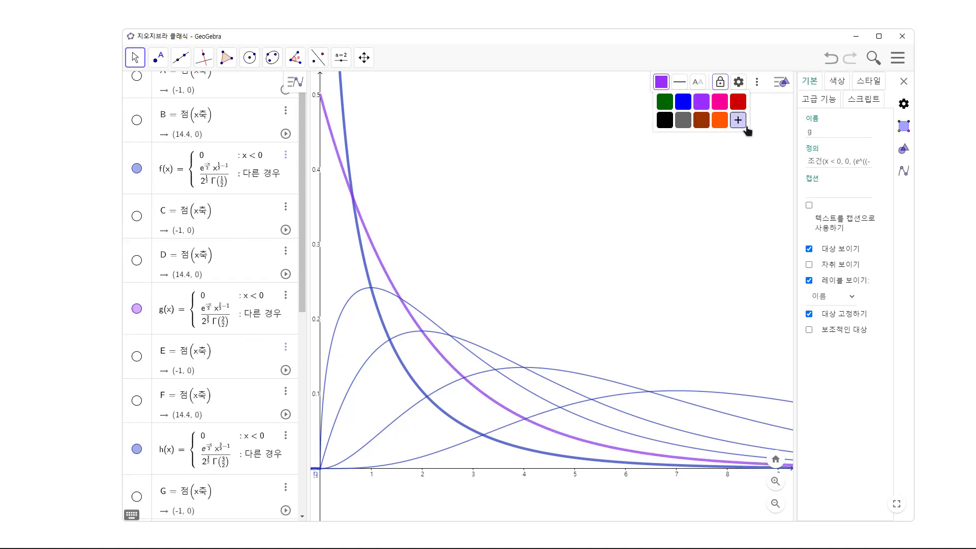
pyautogui.click(192, 458)
pyautogui.click(681, 87)
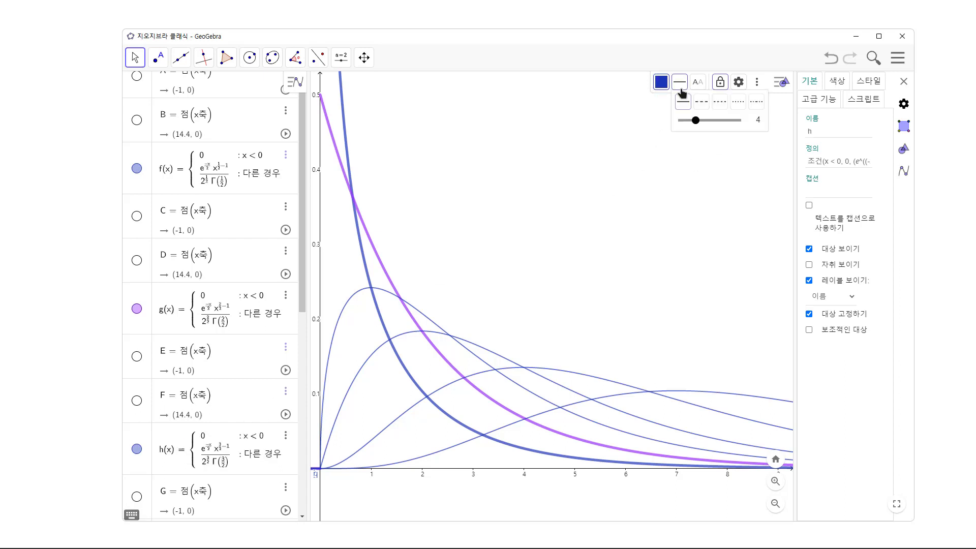
pyautogui.moveTo(695, 120); pyautogui.dragTo(724, 122)
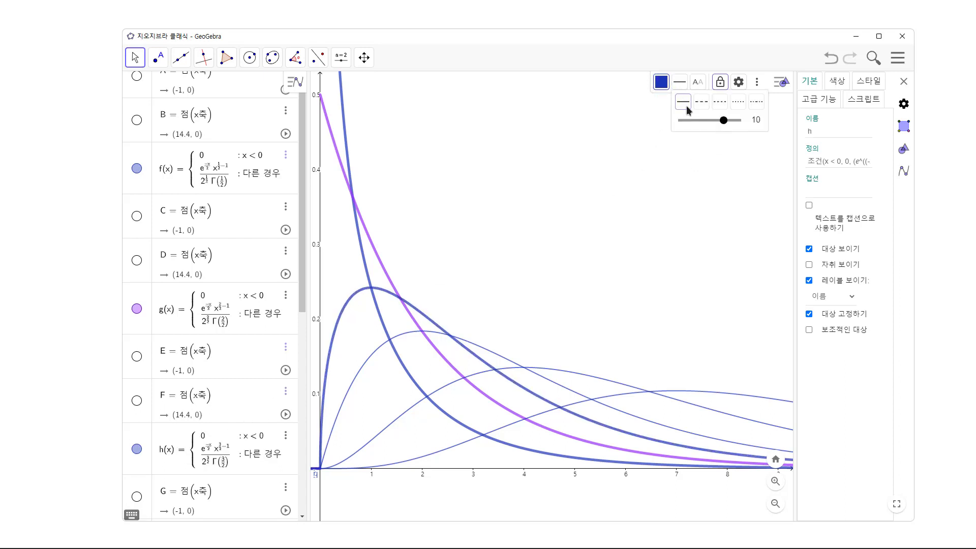
pyautogui.click(661, 81)
pyautogui.click(719, 108)
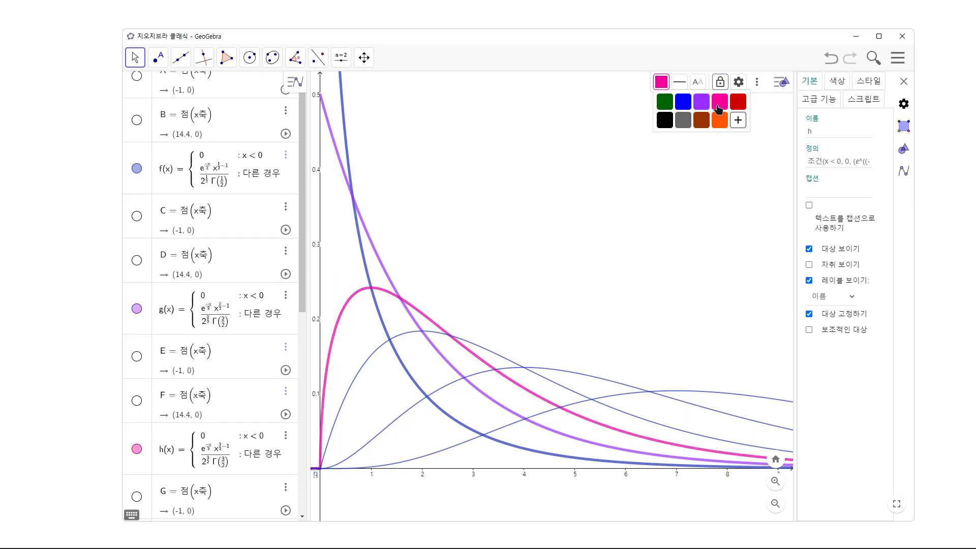
# Thicken function p's curve to match the curves already formatted and color it red
pyautogui.scroll(-5, 229, 413)
pyautogui.click(205, 315)
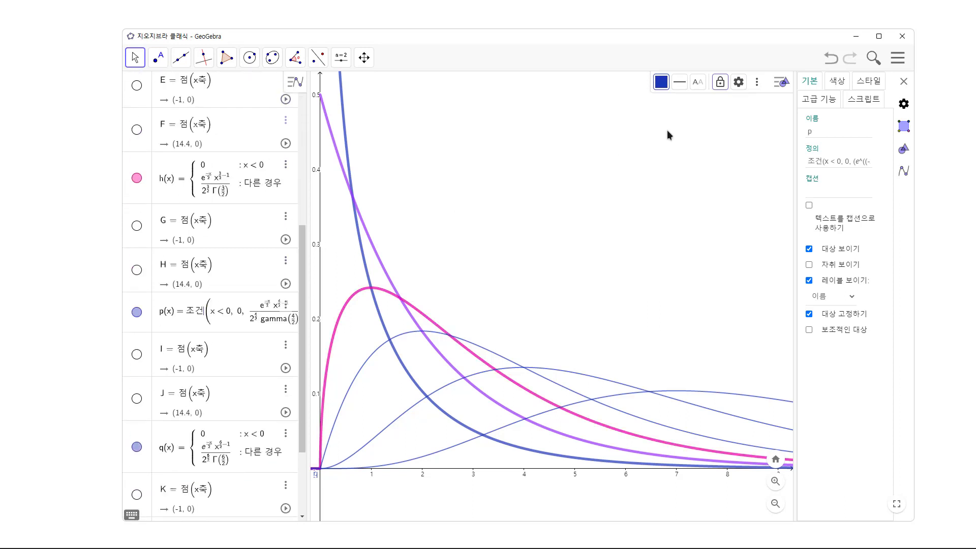
pyautogui.click(680, 81)
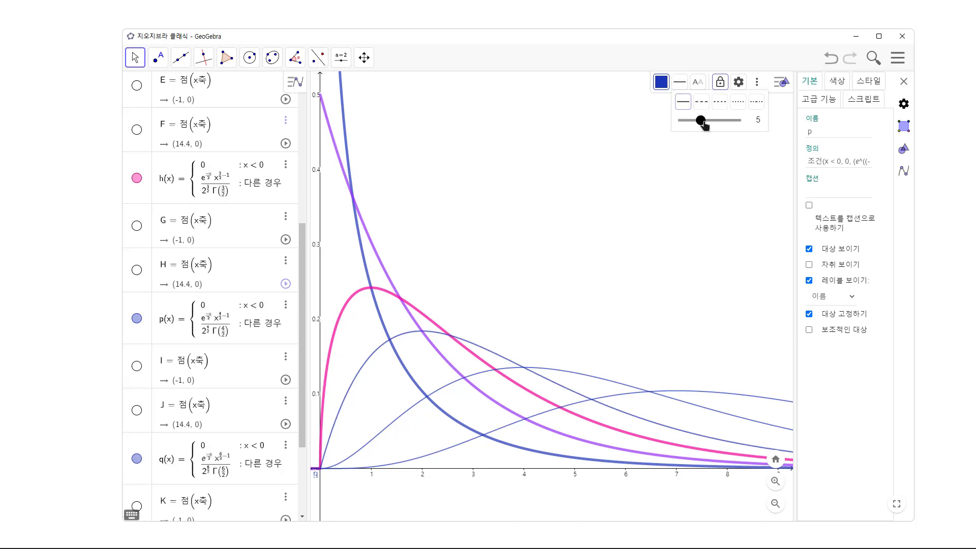
pyautogui.moveTo(703, 122); pyautogui.dragTo(713, 123)
pyautogui.click(662, 82)
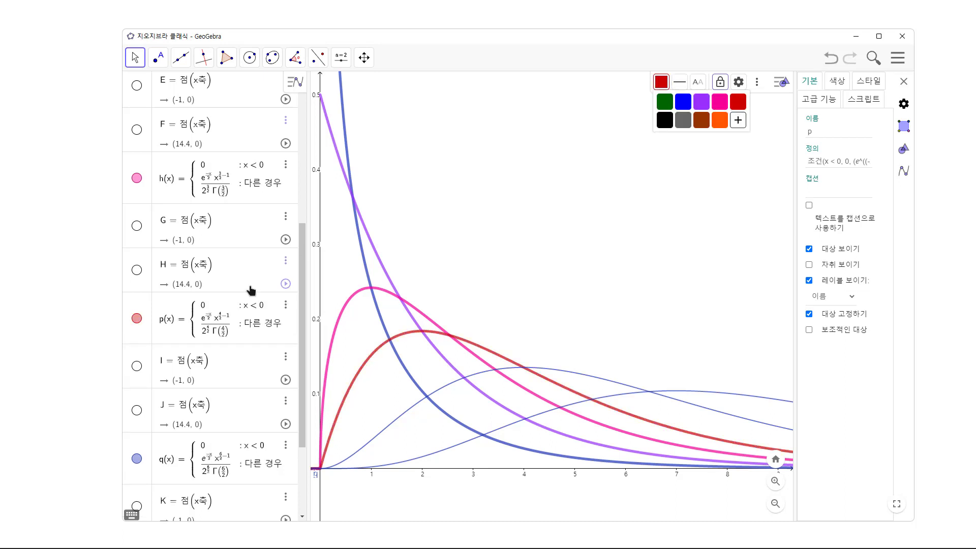
# Set the line thickness of function q's curve to 10 and color it black
pyautogui.scroll(-3, 234, 351)
pyautogui.click(175, 362)
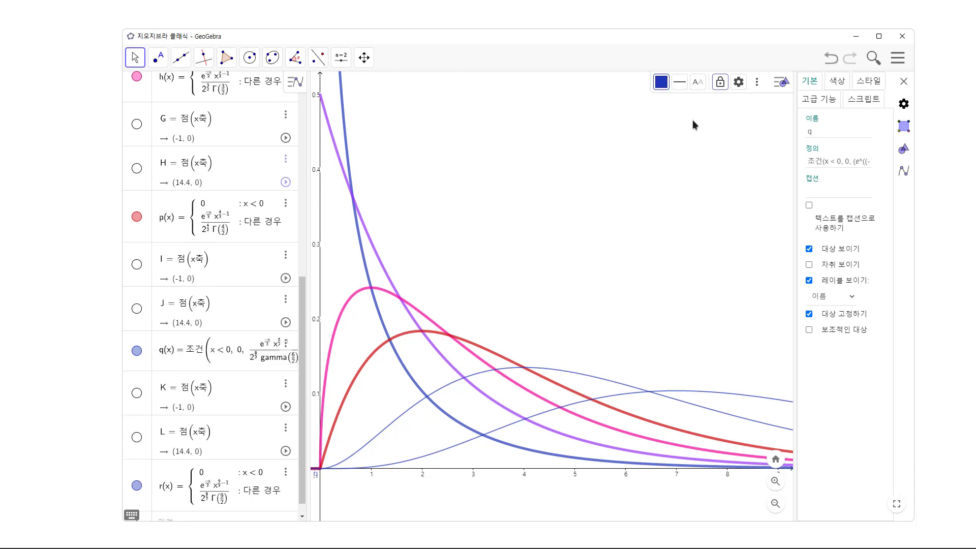
pyautogui.click(680, 81)
pyautogui.moveTo(710, 125)
pyautogui.mouseDown()
pyautogui.moveTo(696, 125)
pyautogui.moveTo(722, 125)
pyautogui.mouseUp()
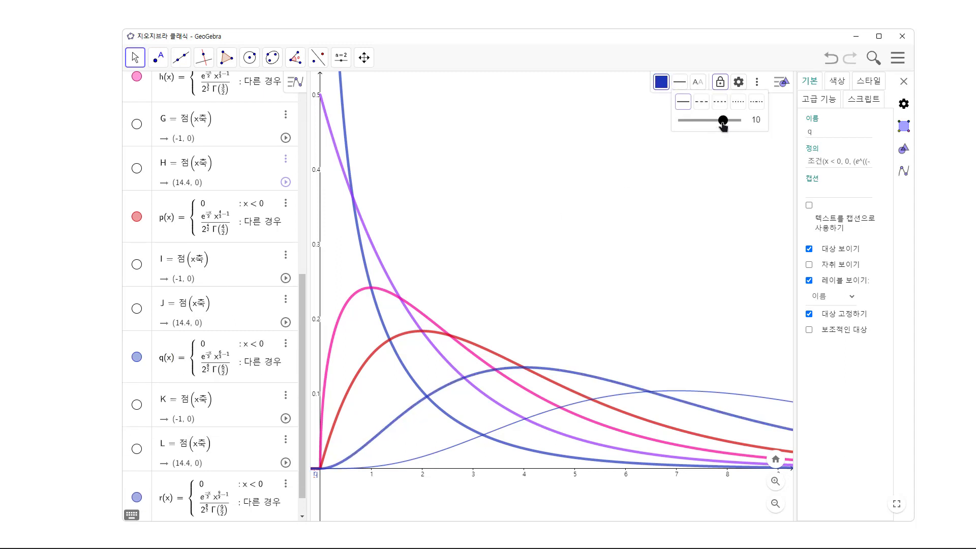
pyautogui.click(661, 82)
pyautogui.click(665, 120)
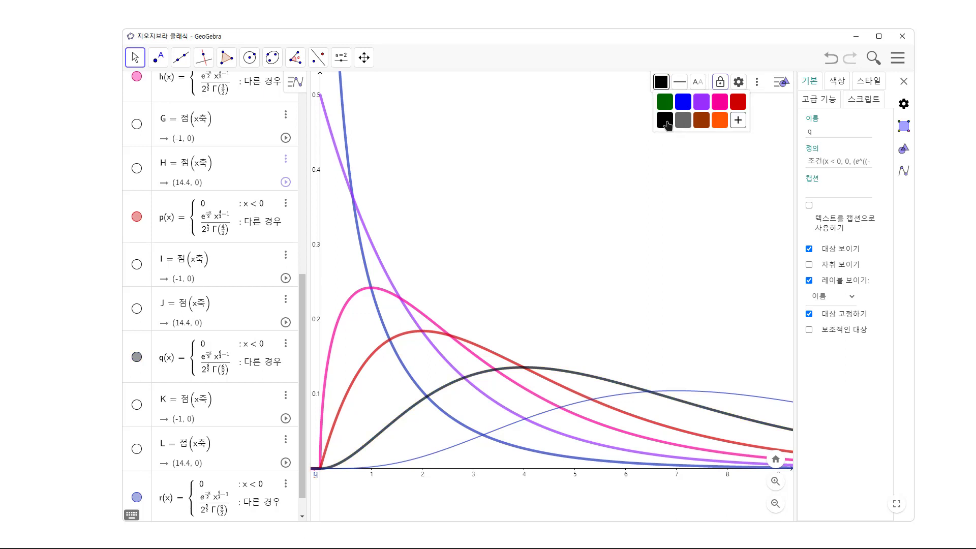
# Set the line thickness of function r's curve to 10, color it orange, and deselect it
pyautogui.scroll(-1, 216, 379)
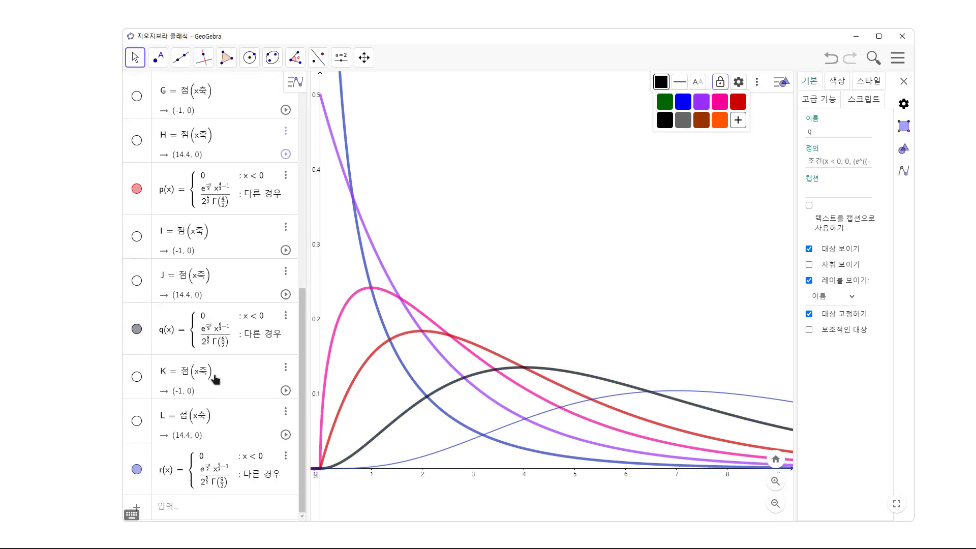
pyautogui.click(183, 474)
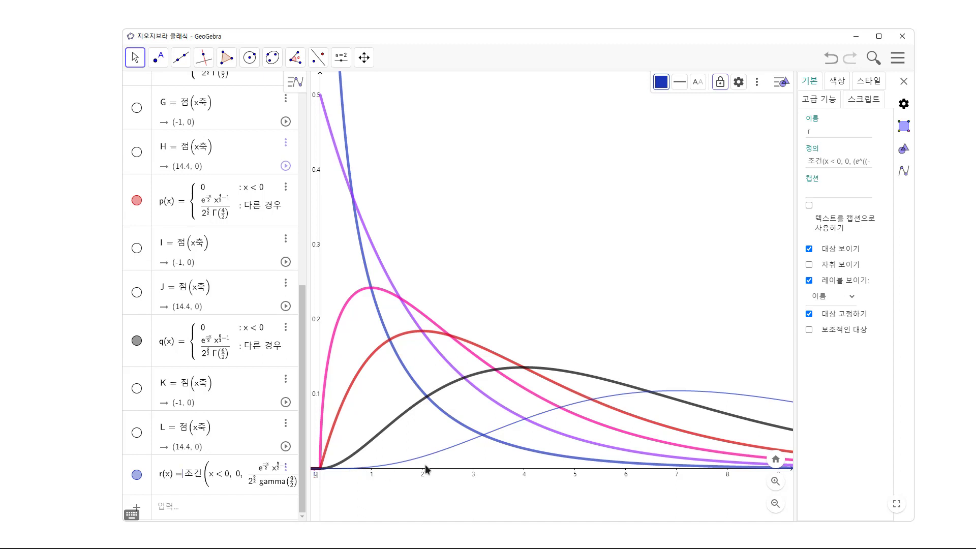
pyautogui.click(680, 82)
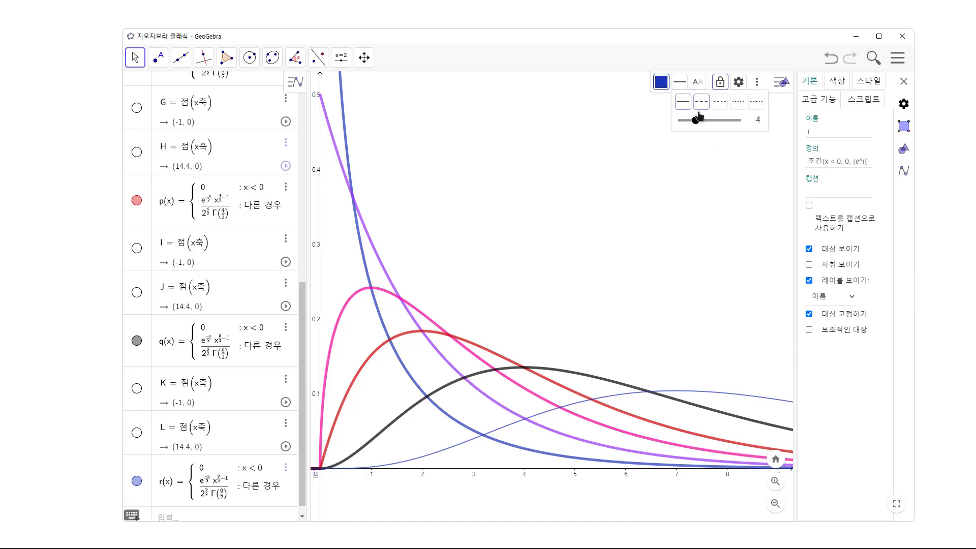
pyautogui.moveTo(695, 121); pyautogui.dragTo(715, 122)
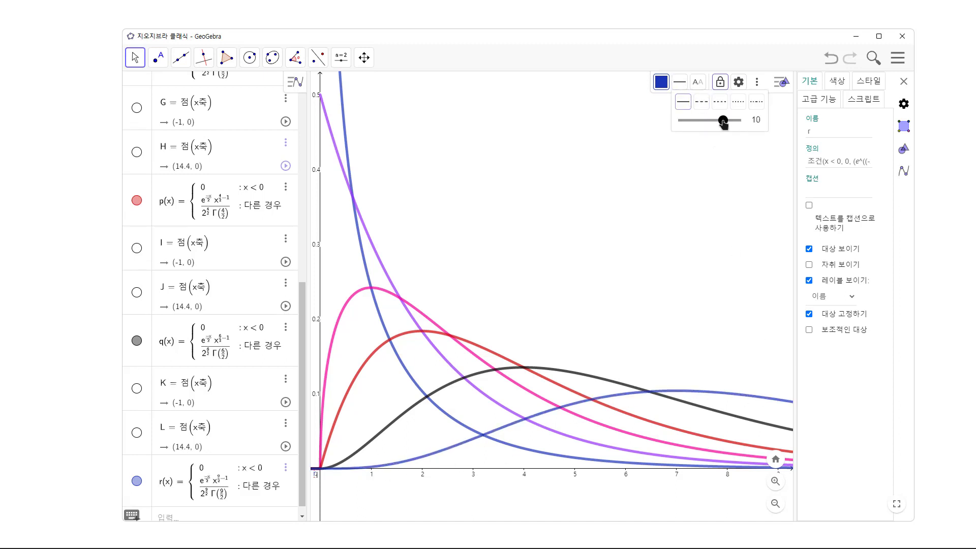
pyautogui.click(663, 83)
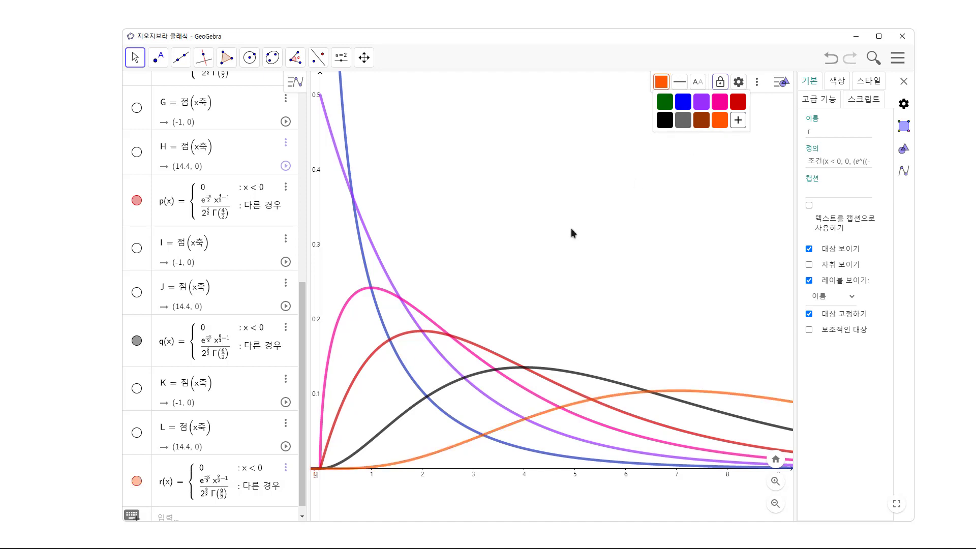
pyautogui.click(676, 184)
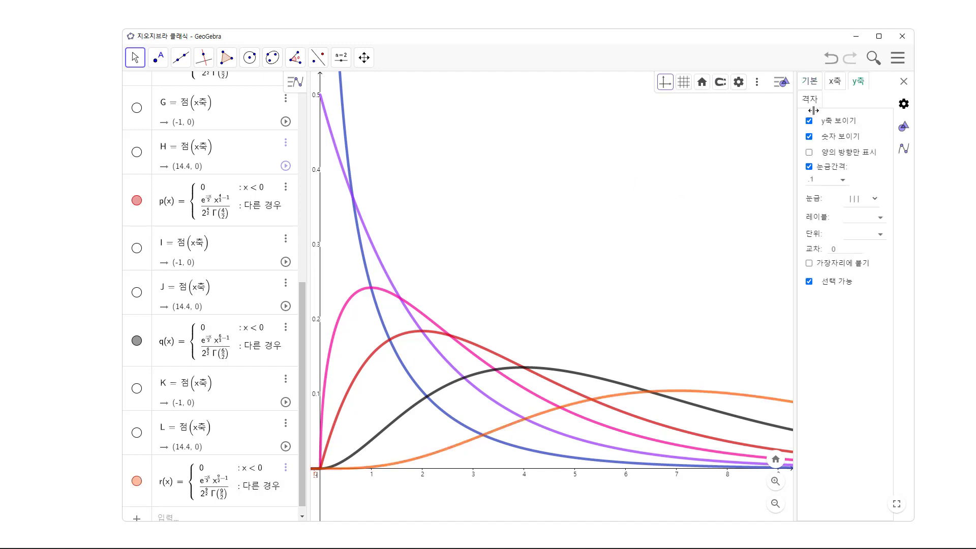
# Close the settings area and copy the graphics view to the clipboard as an exported image
pyautogui.click(896, 86)
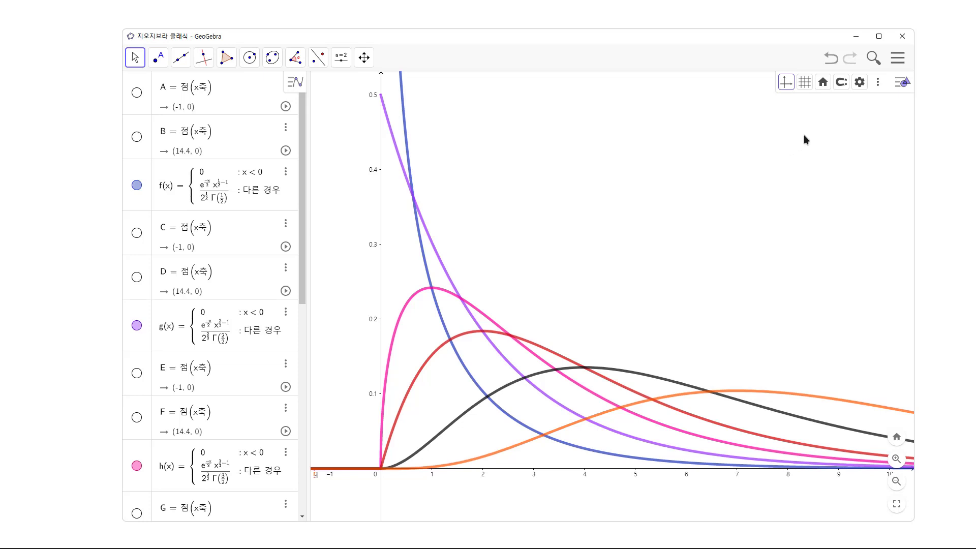
pyautogui.click(898, 58)
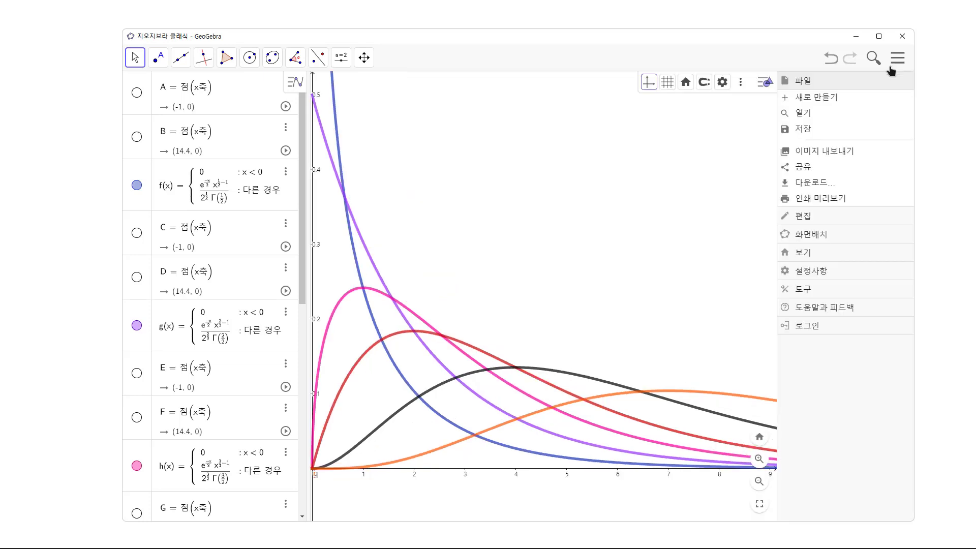
pyautogui.click(844, 153)
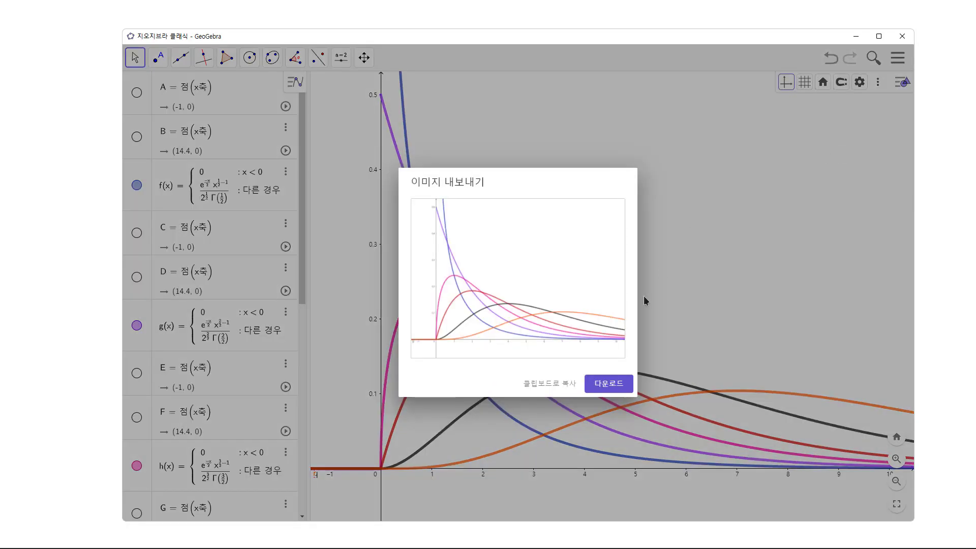
pyautogui.click(555, 383)
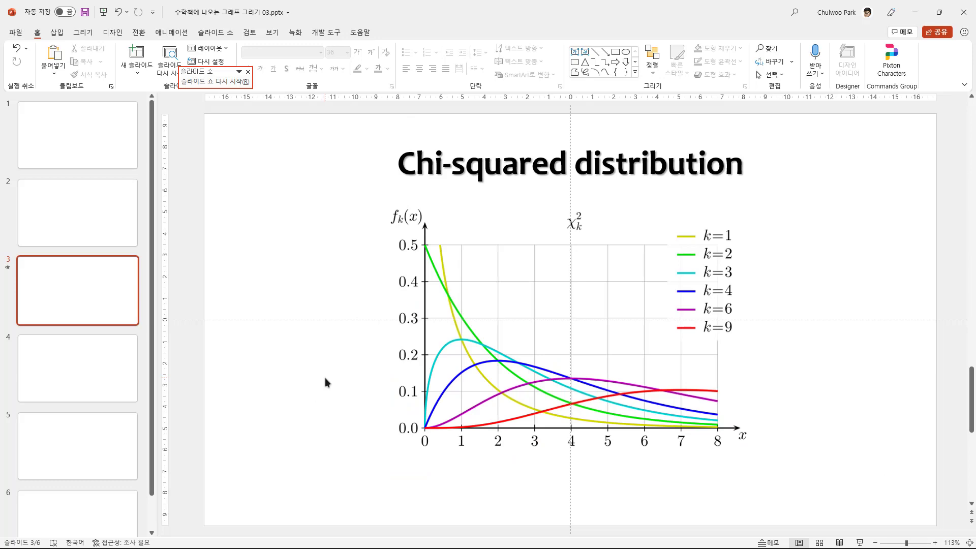
# Switch to PowerPoint, paste the graph image onto the Chi-squared distribution slide, and move it to the slide's lower right, below the legend
pyautogui.hotkey('ctrl', 'v')
pyautogui.moveTo(567, 316); pyautogui.dragTo(617, 348)
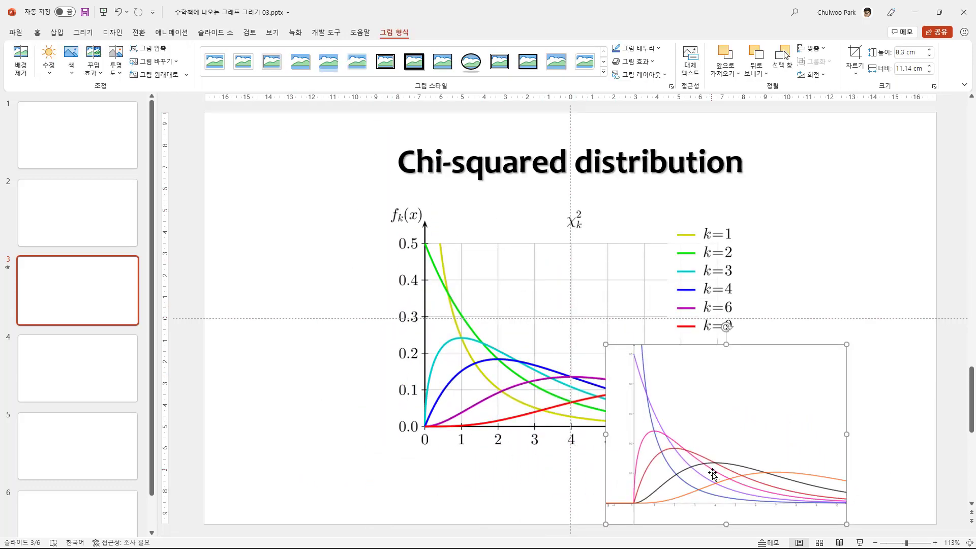